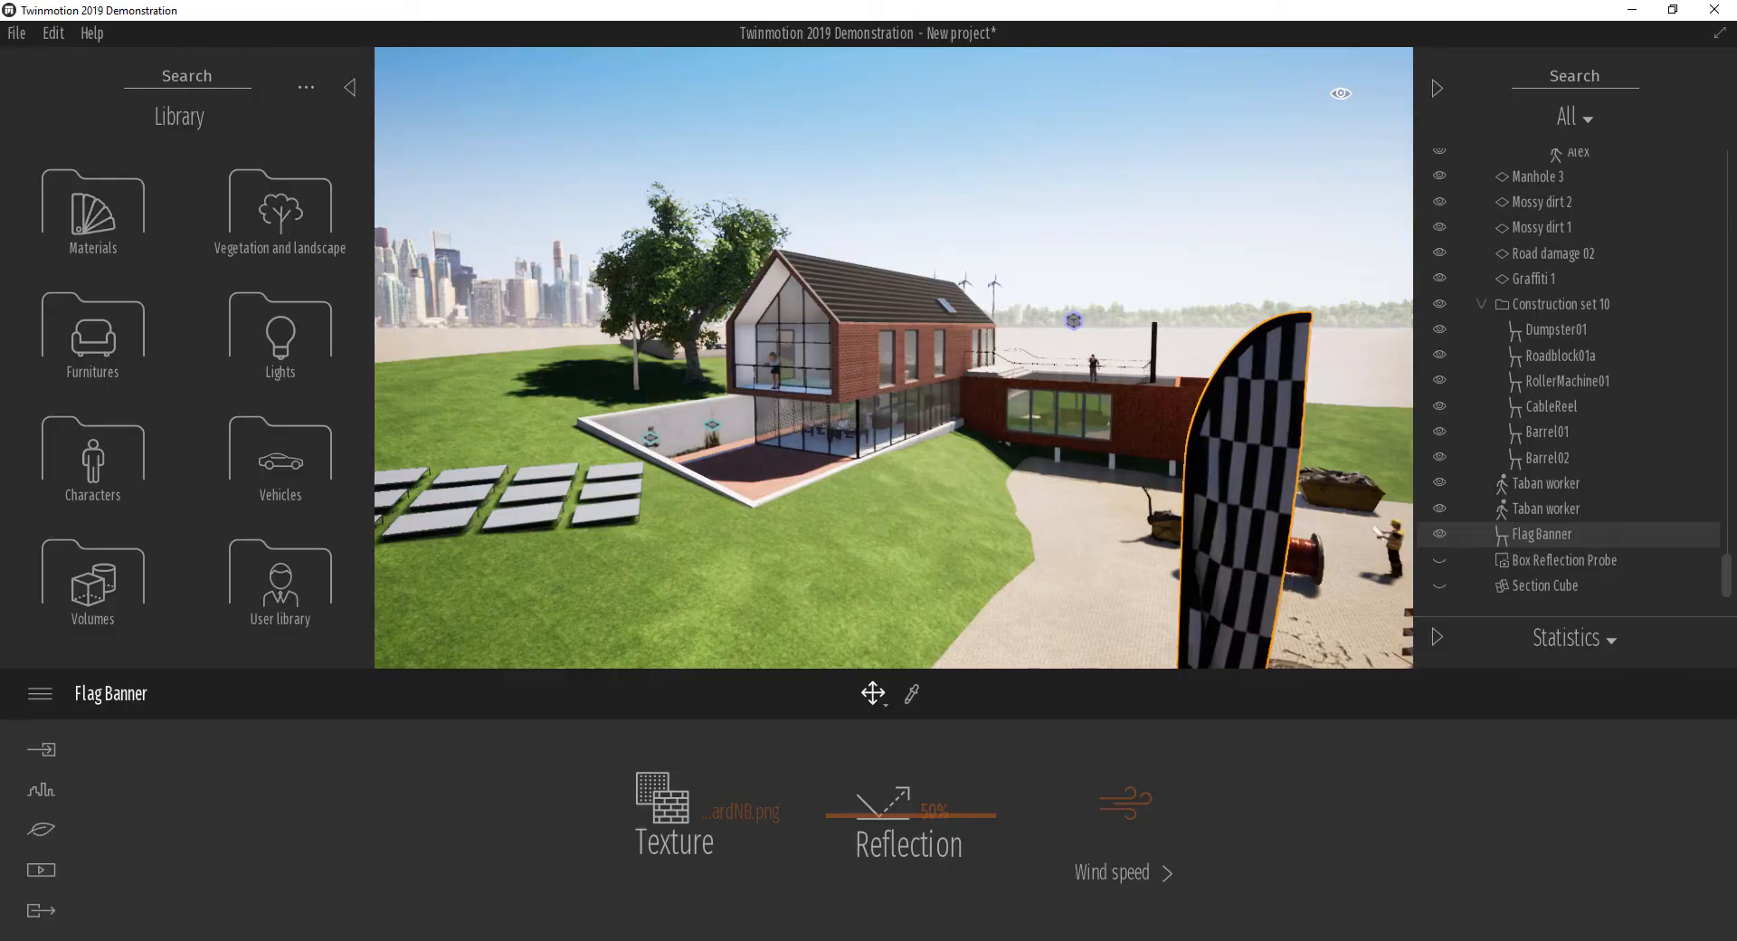
Step: View the house project through the Back, Front and Top preset views, and return to the perspective view
{"action": "left_click_drag", "start_coordinate": [904, 425], "coordinate": [1141, 354]}
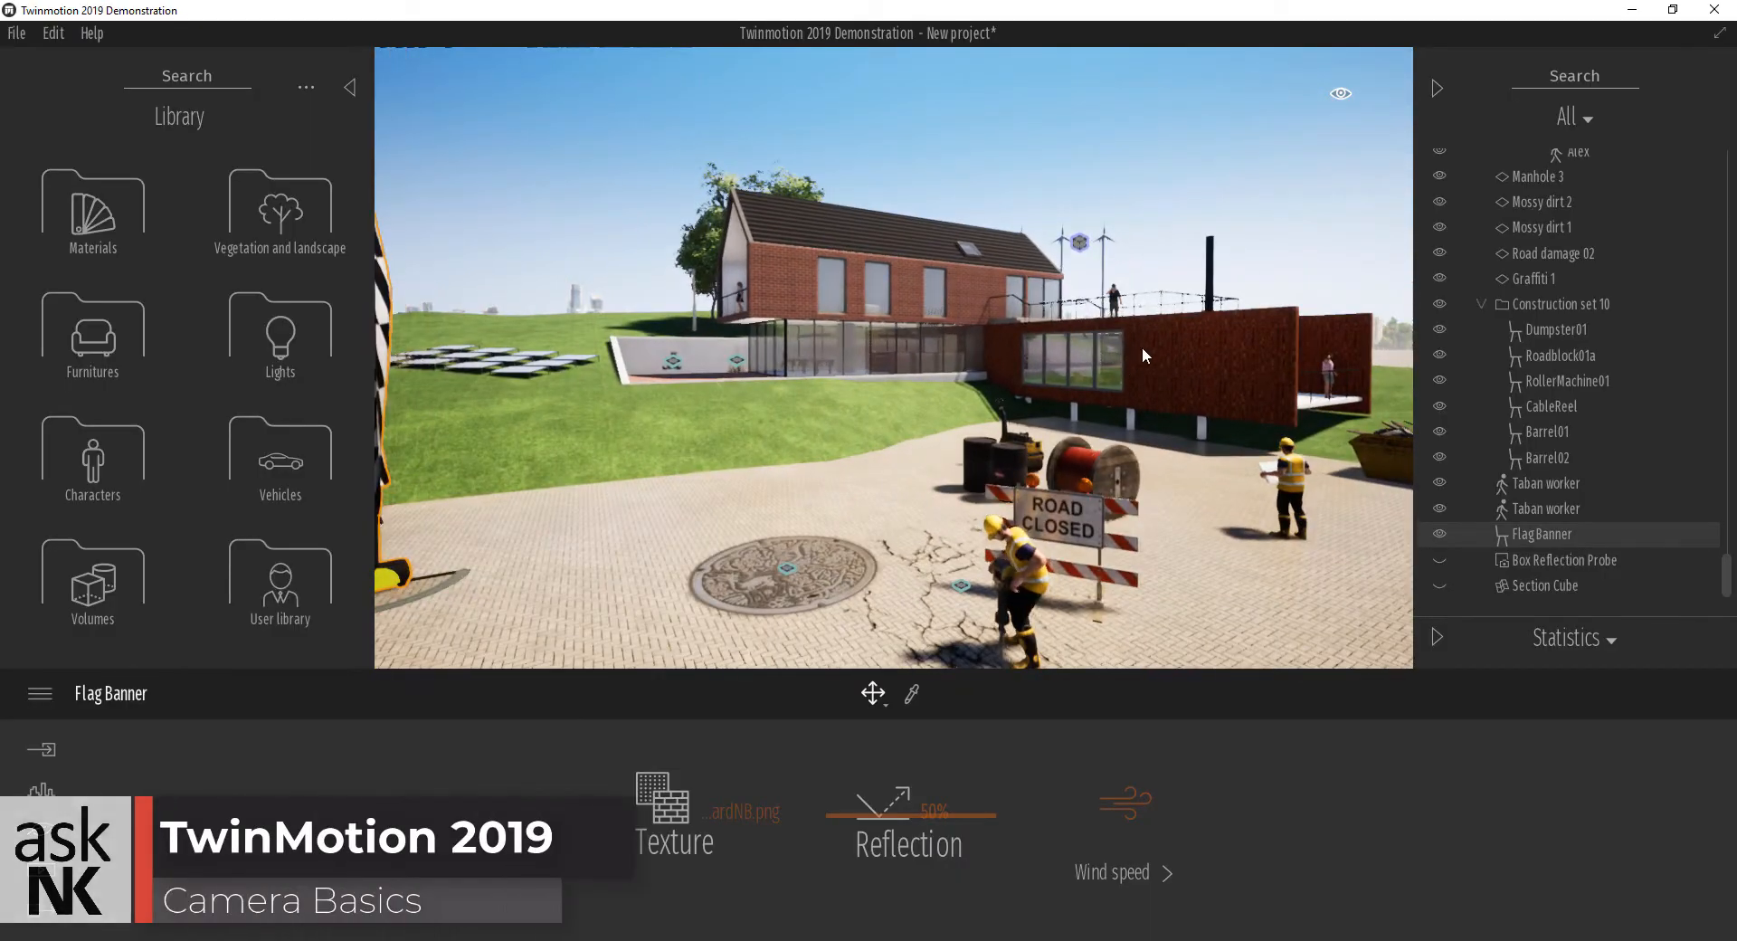
{"action": "scroll", "coordinate": [986, 371], "scroll_direction": "up", "scroll_amount": 5}
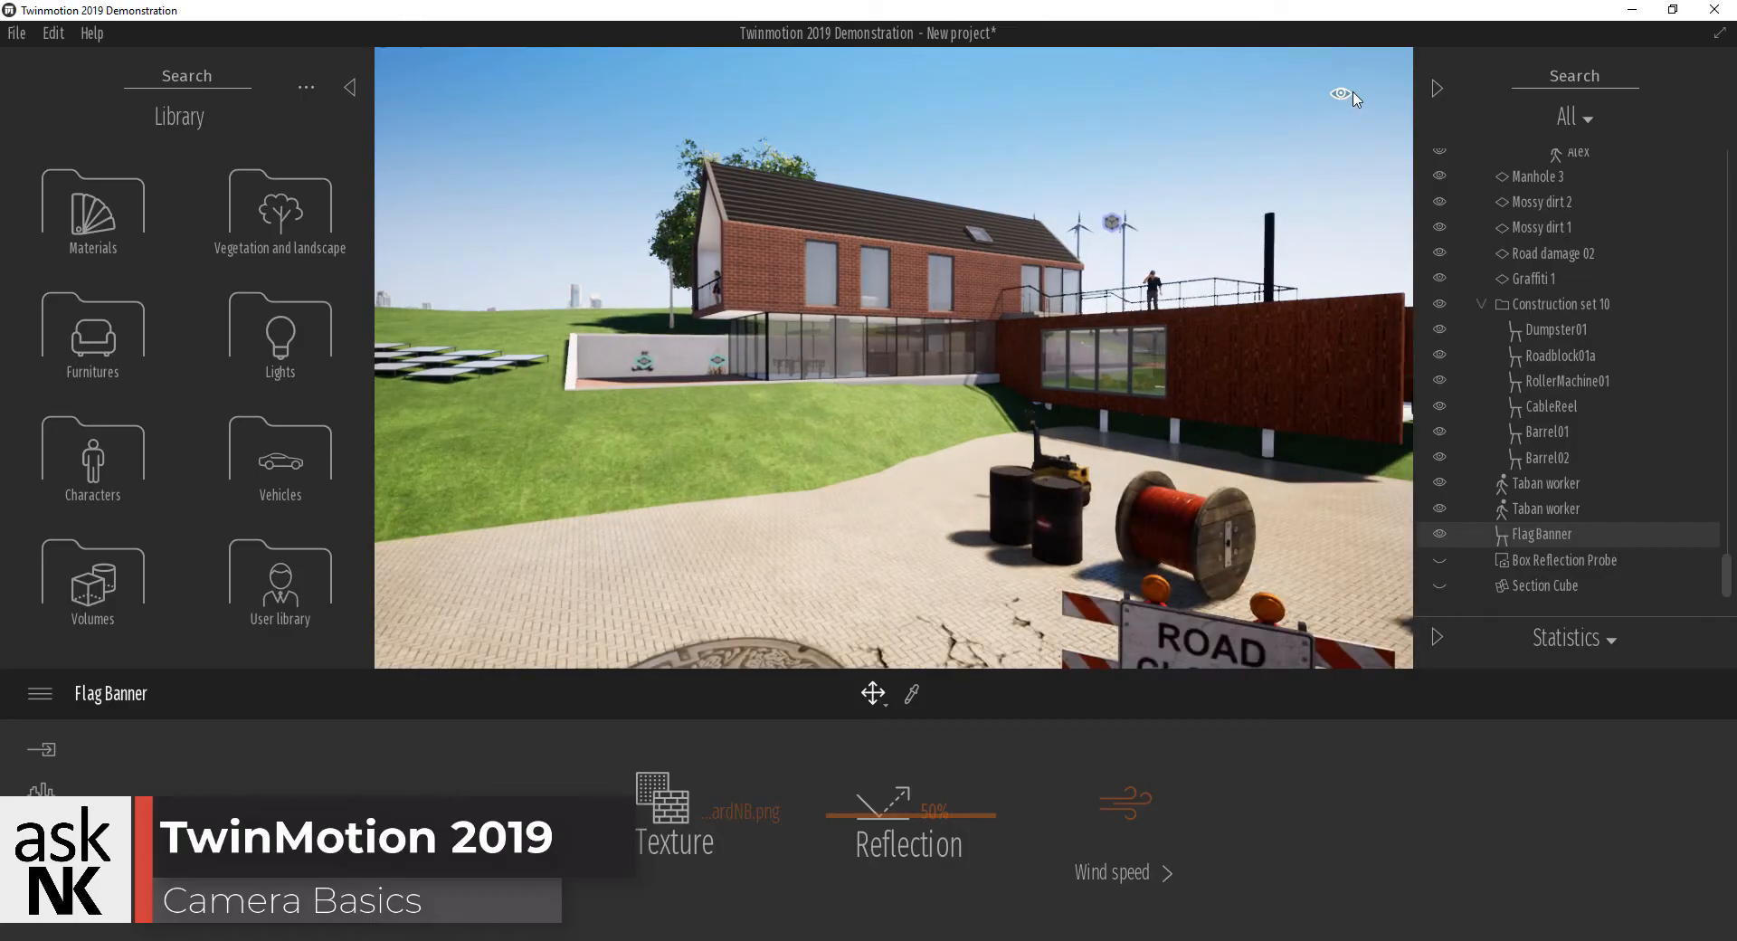
{"action": "left_click", "coordinate": [1341, 95]}
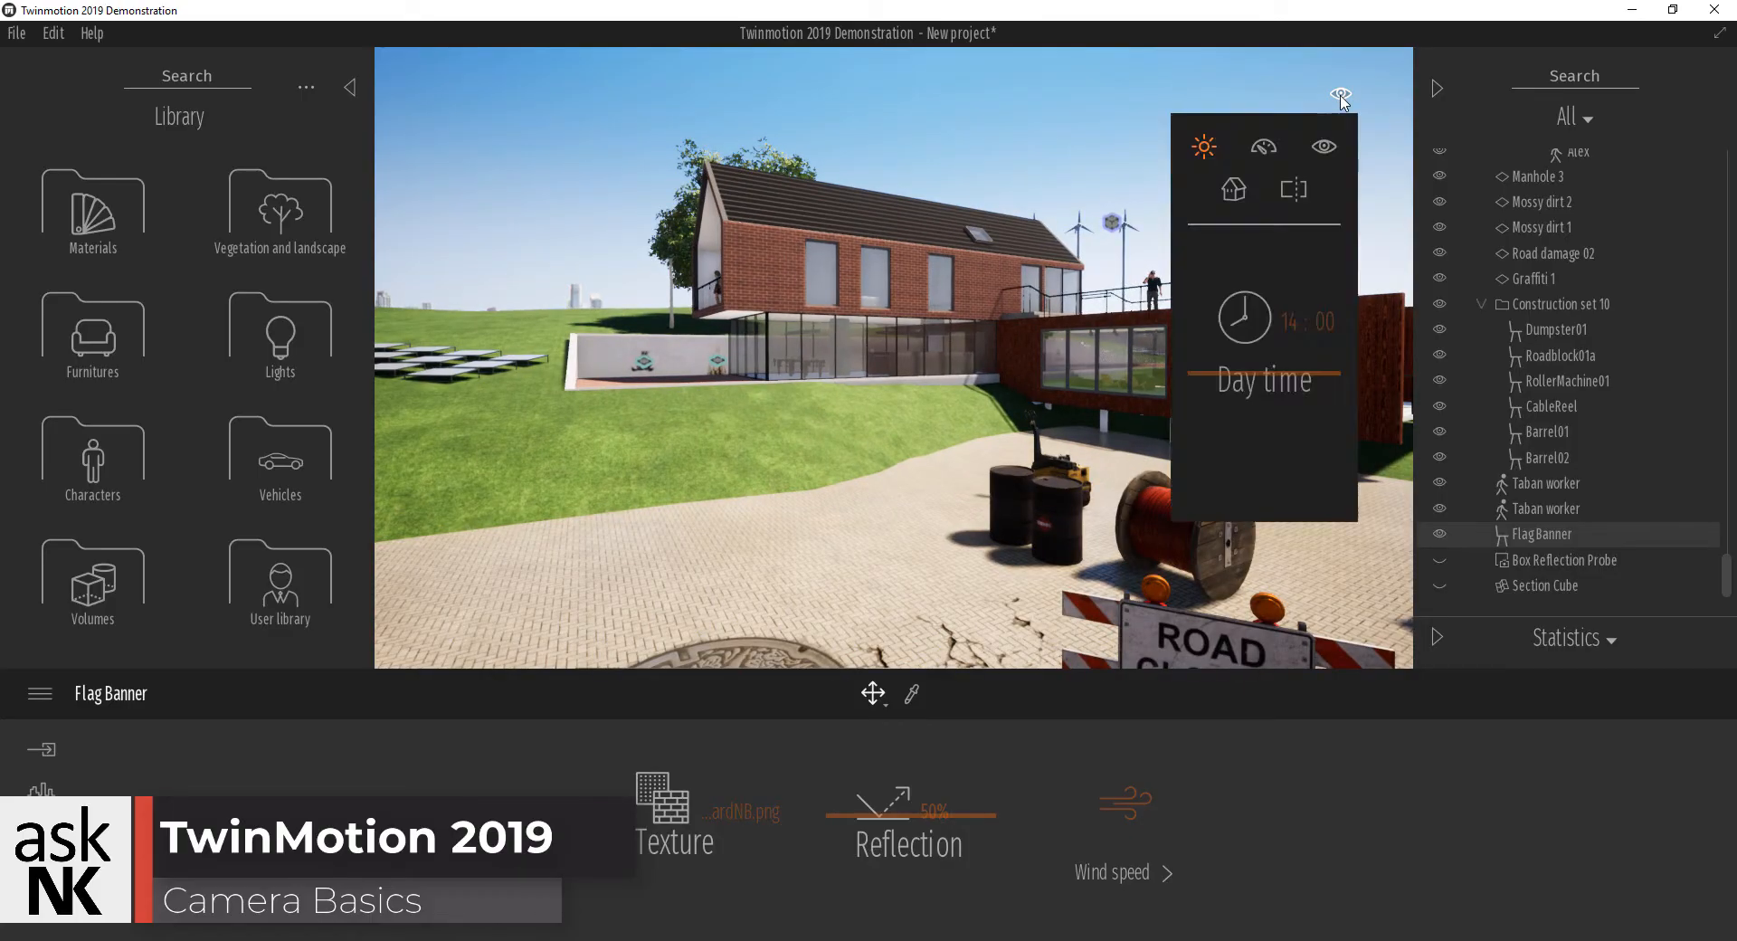
{"action": "left_click", "coordinate": [1233, 189]}
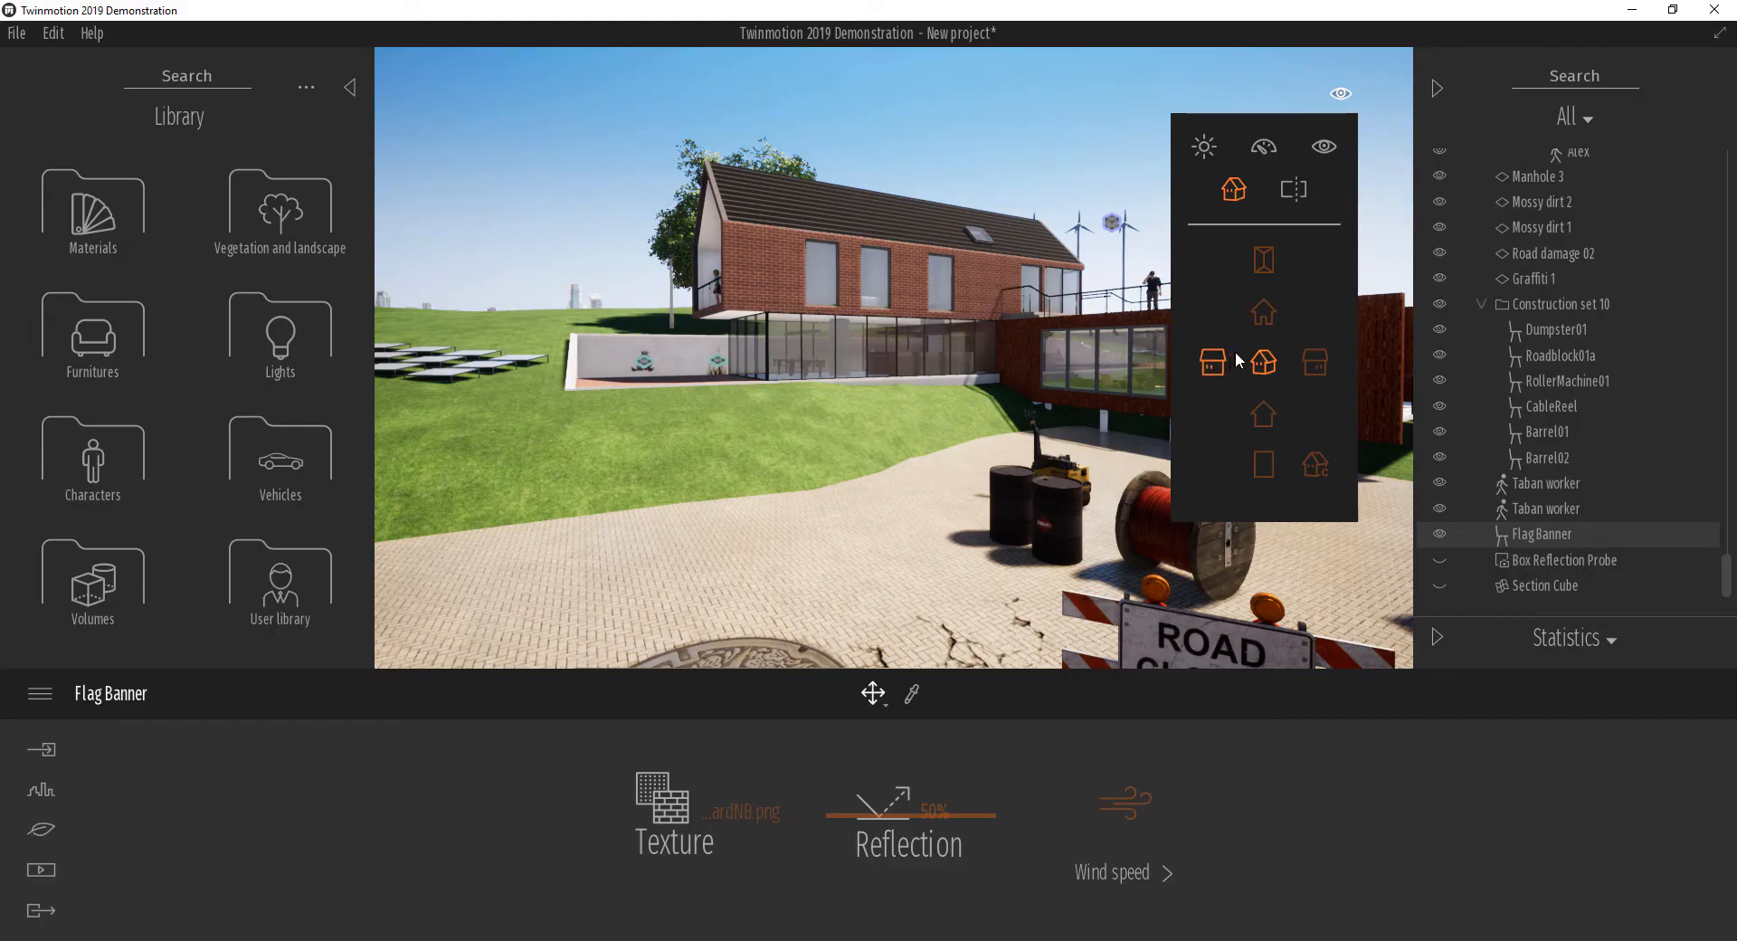
{"action": "left_click", "coordinate": [1263, 416]}
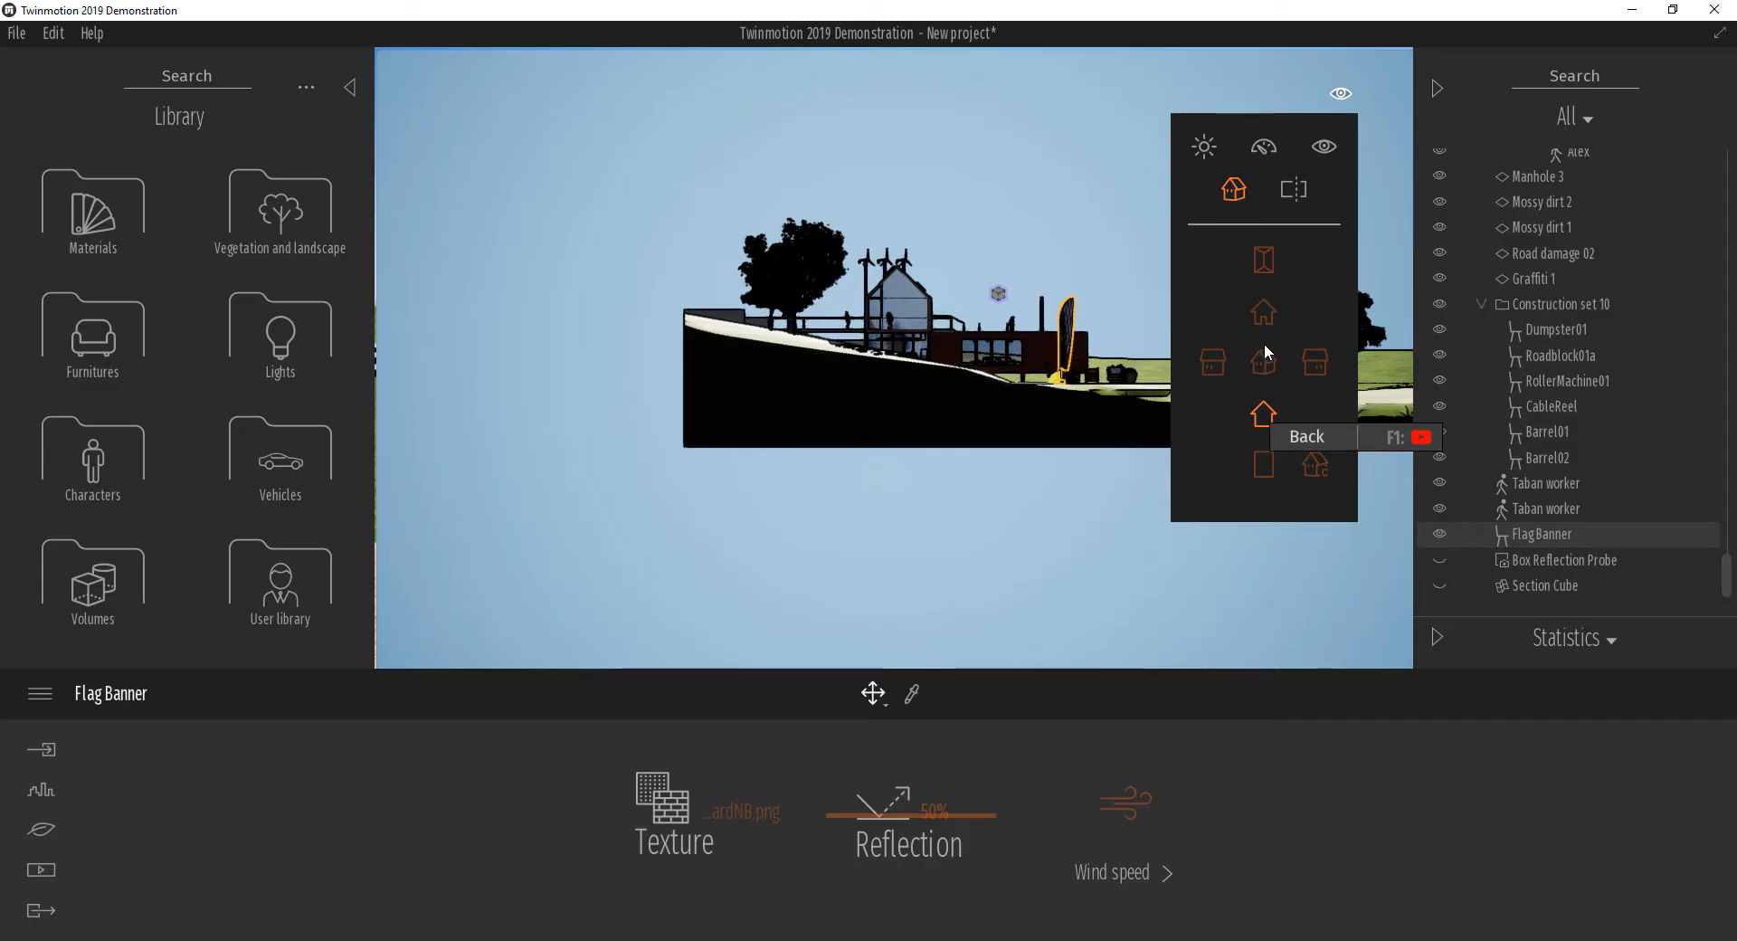
{"action": "left_click", "coordinate": [1262, 312]}
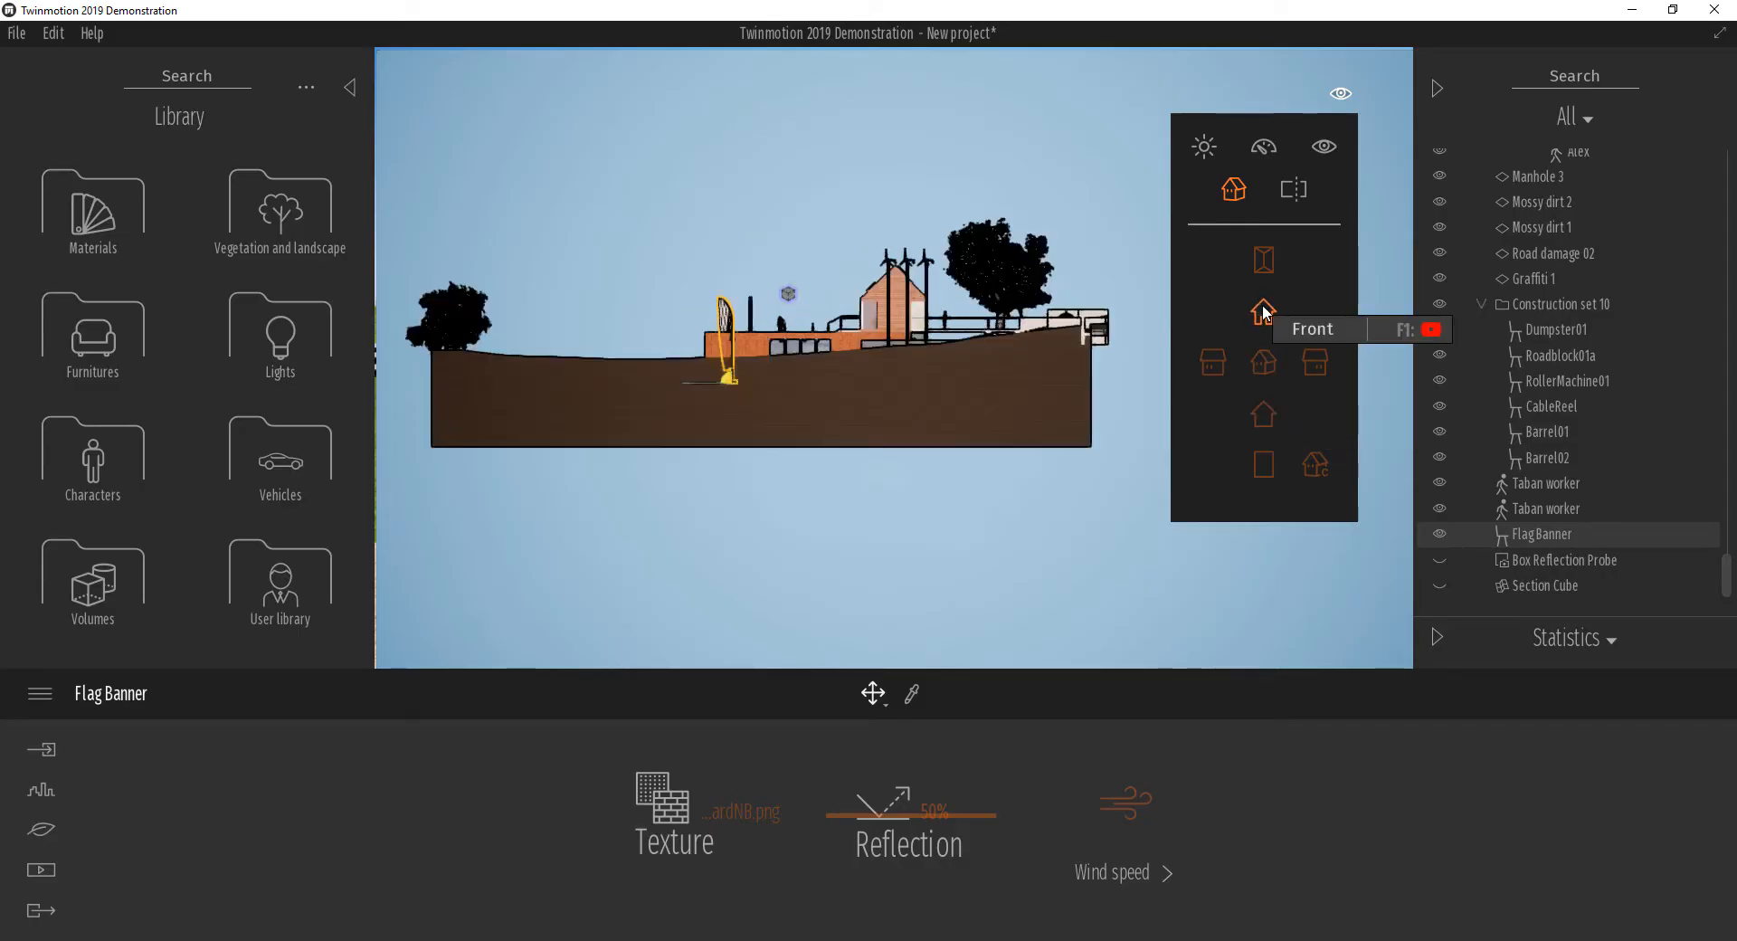
{"action": "left_click", "coordinate": [1264, 262]}
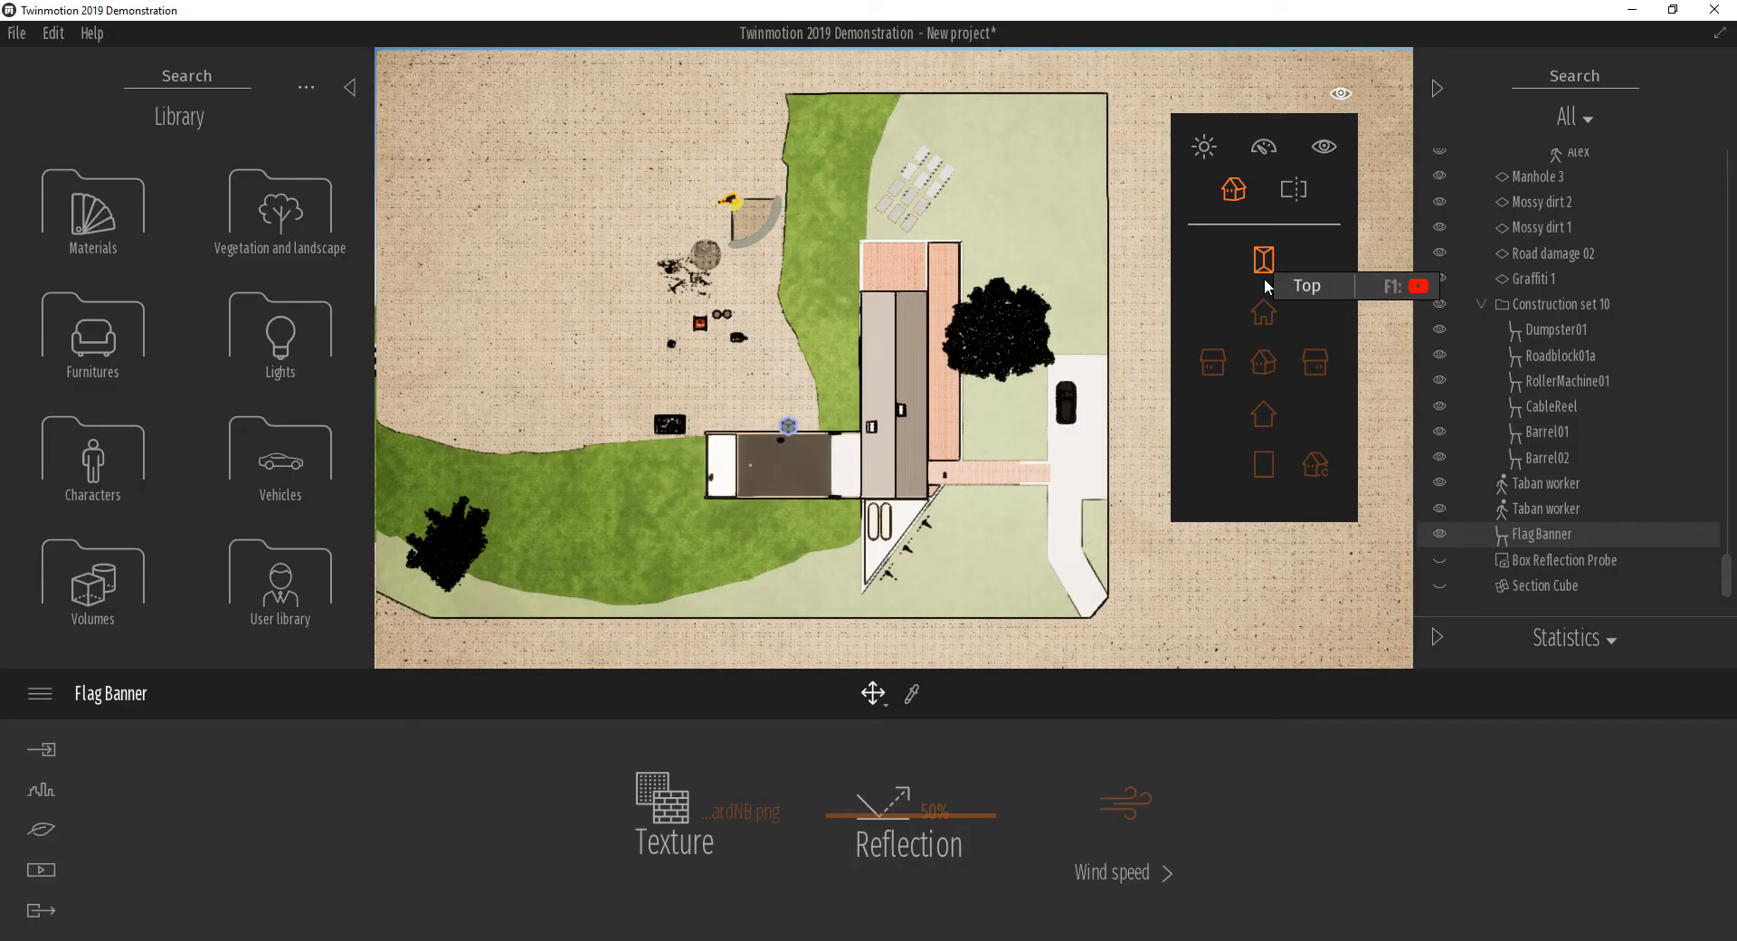
{"action": "left_click", "coordinate": [1264, 376]}
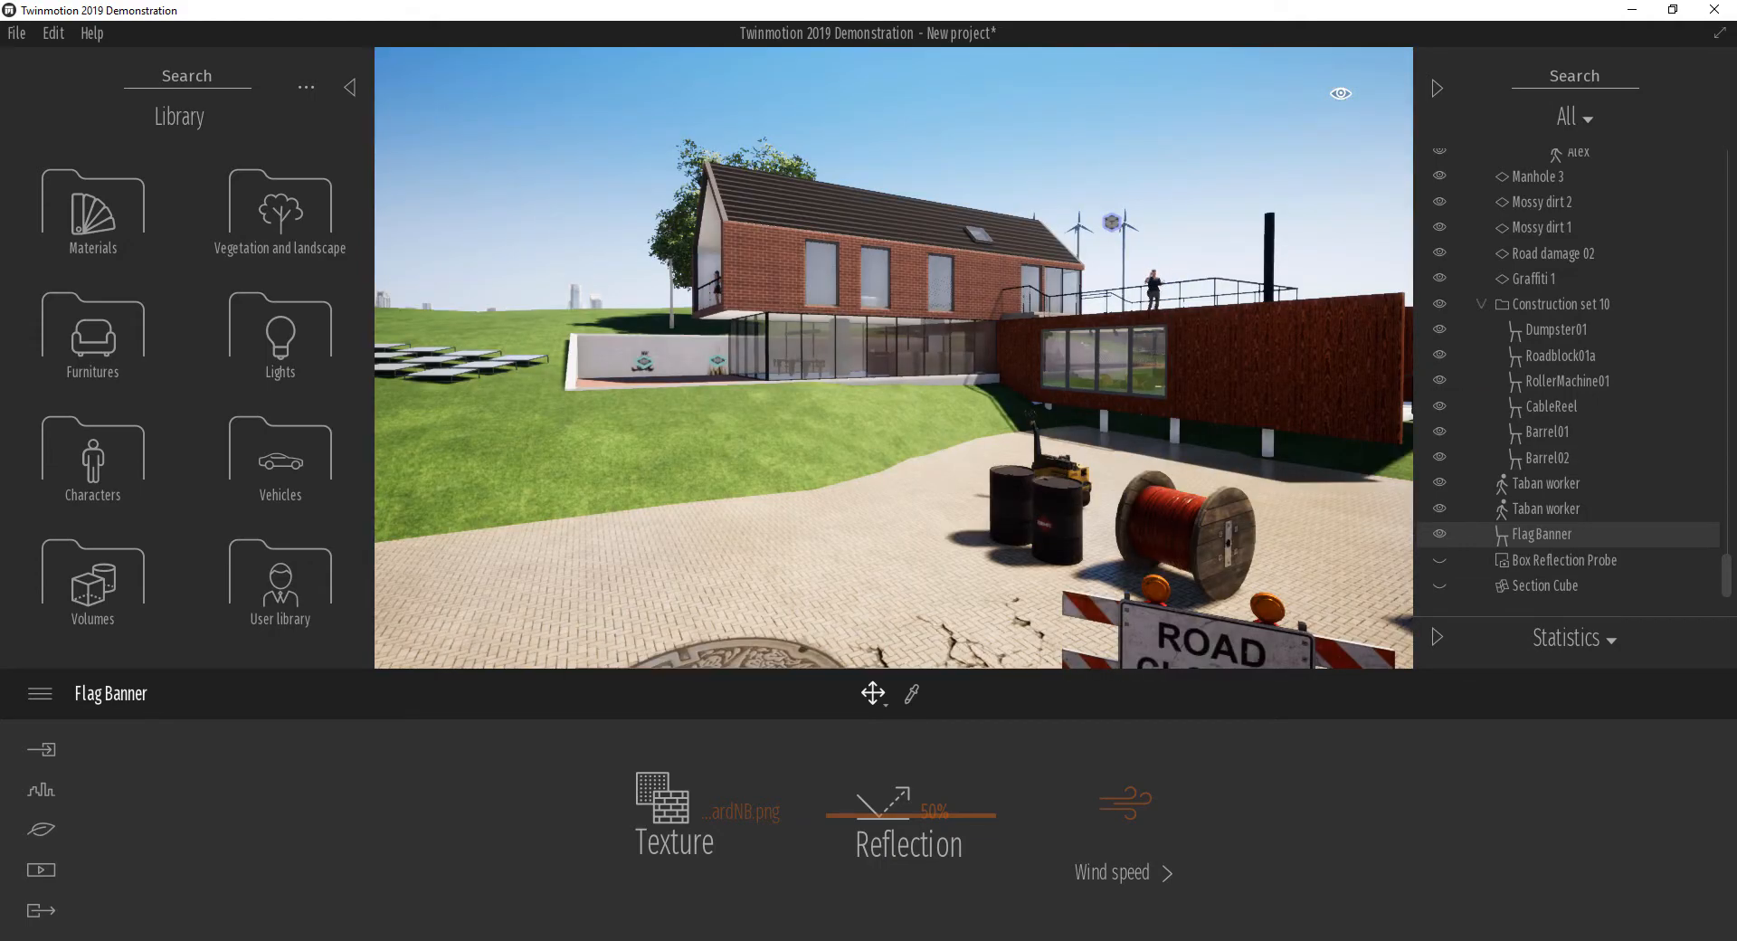
Step: Frame the brick house in perspective with its terrace, front lawn and the wood-clad wing
{"action": "key", "text": "s"}
{"action": "right_click_drag", "start_coordinate": [1086, 393], "coordinate": [1126, 399]}
{"action": "key", "text": "w"}
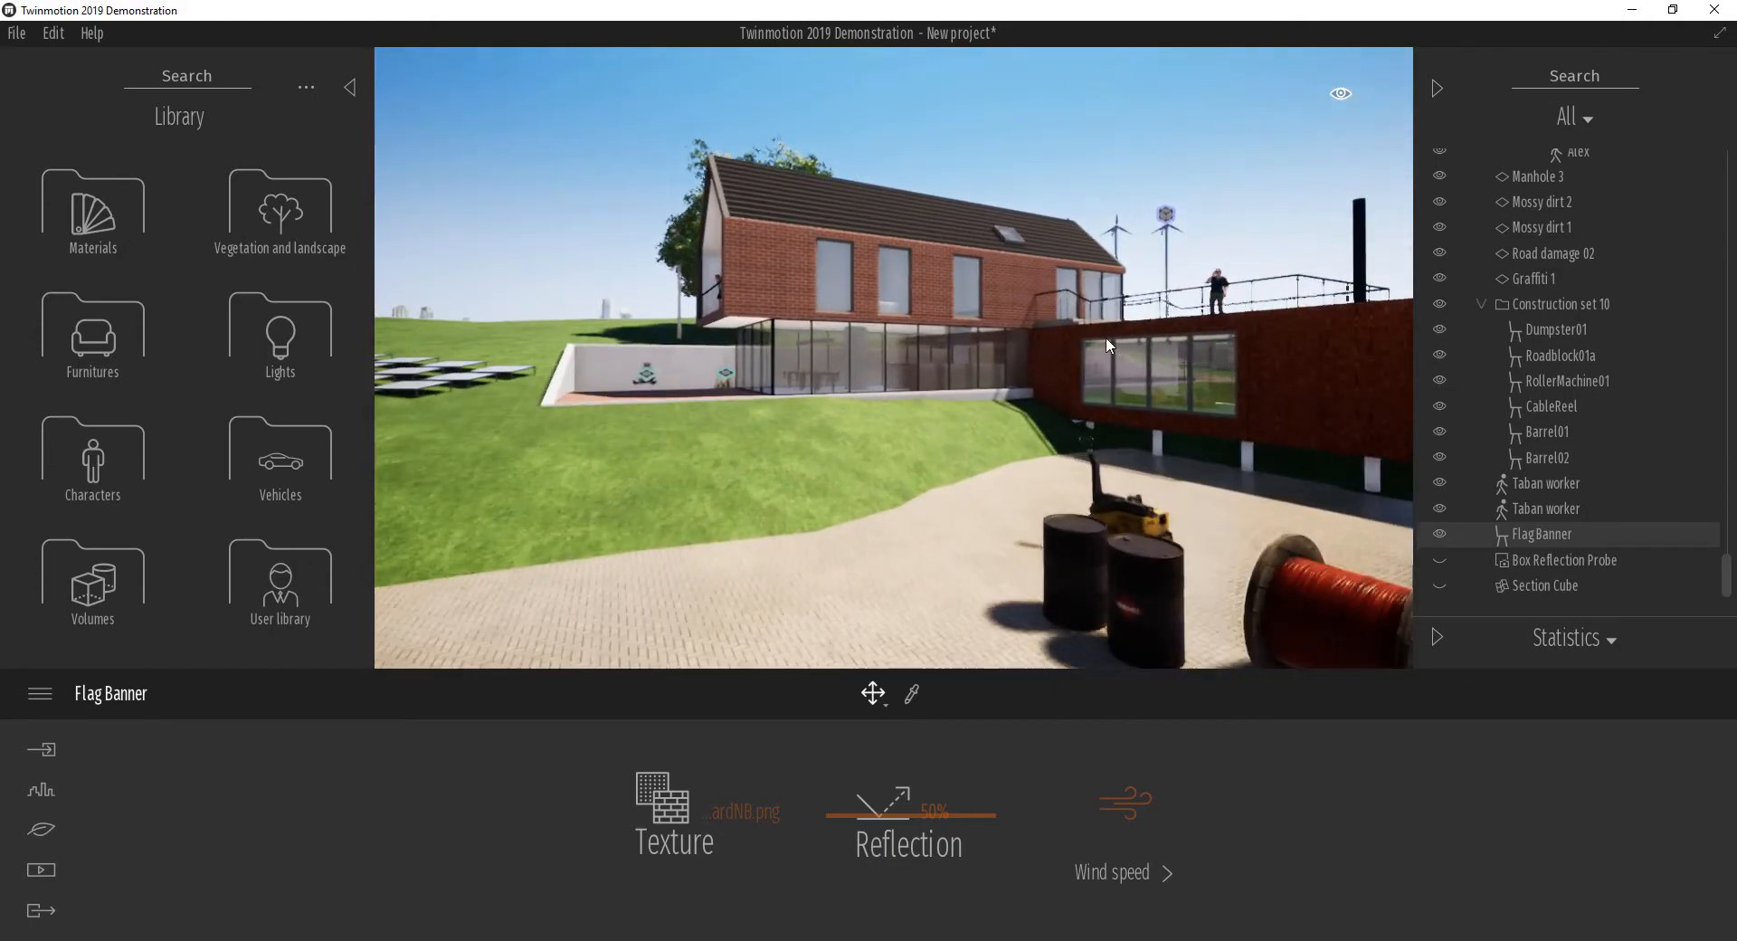
{"action": "key", "text": "s"}
{"action": "right_click_drag", "start_coordinate": [995, 380], "coordinate": [1045, 360]}
{"action": "key", "text": "w"}
{"action": "key", "text": "a"}
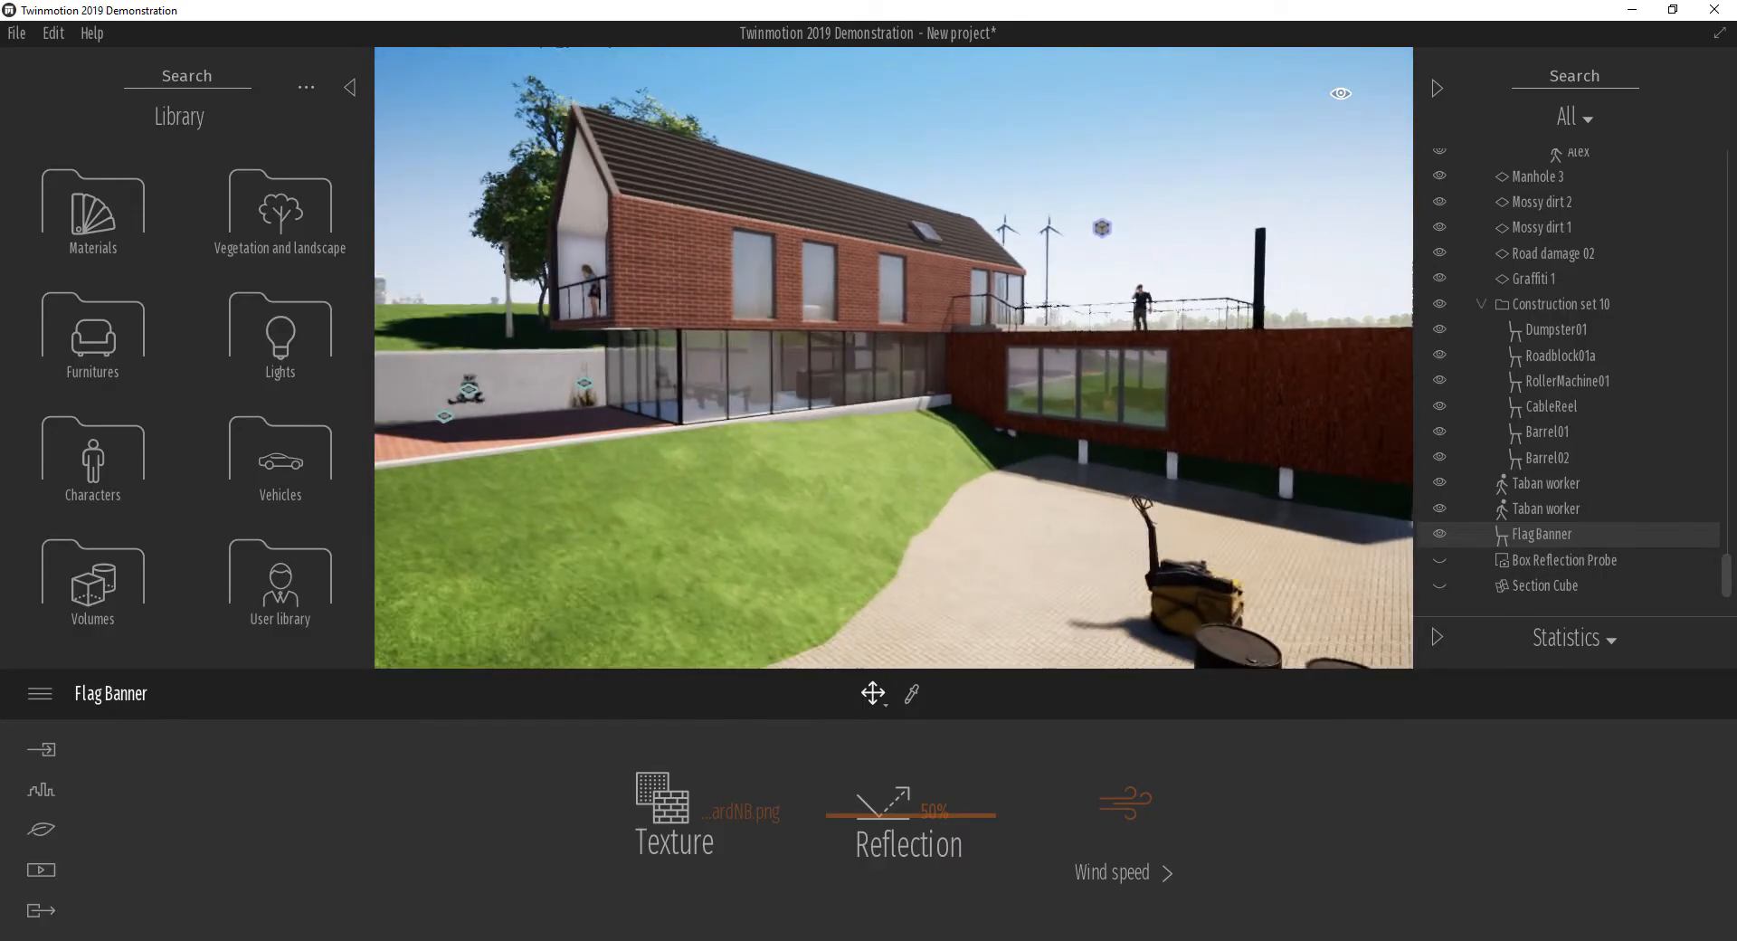
{"action": "right_click_drag", "start_coordinate": [819, 390], "coordinate": [582, 444]}
{"action": "key", "text": "s"}
{"action": "key", "text": "w"}
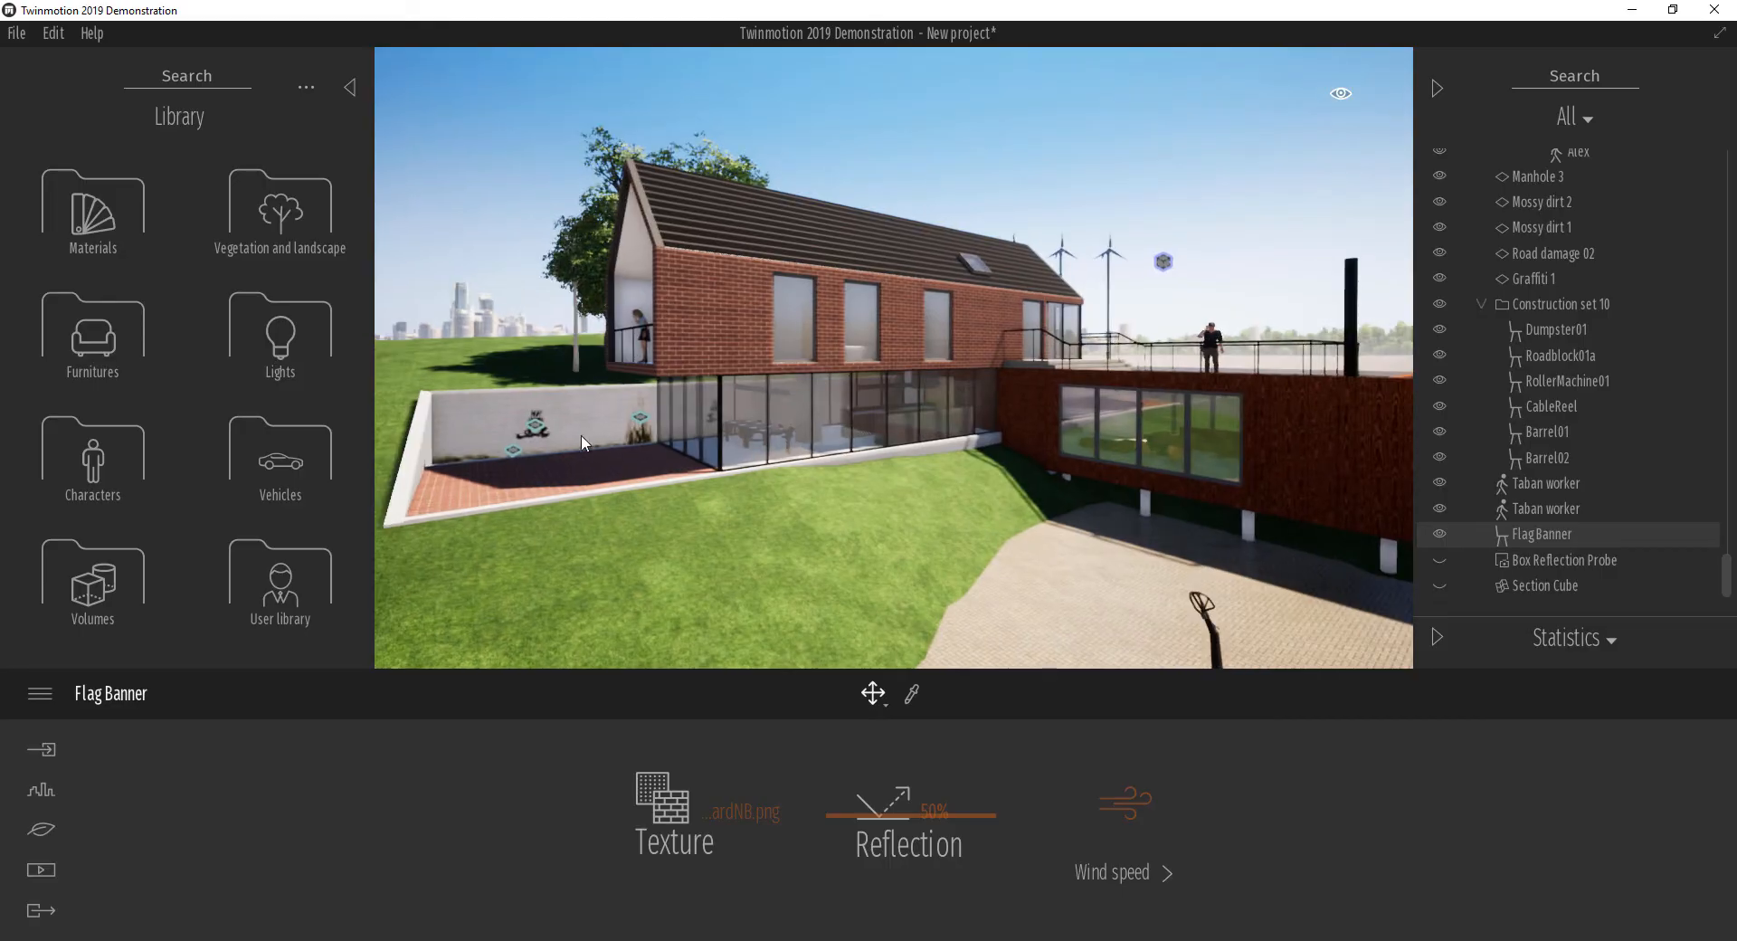
Step: Create a media image from the current view and open its camera settings
{"action": "left_click", "coordinate": [42, 871]}
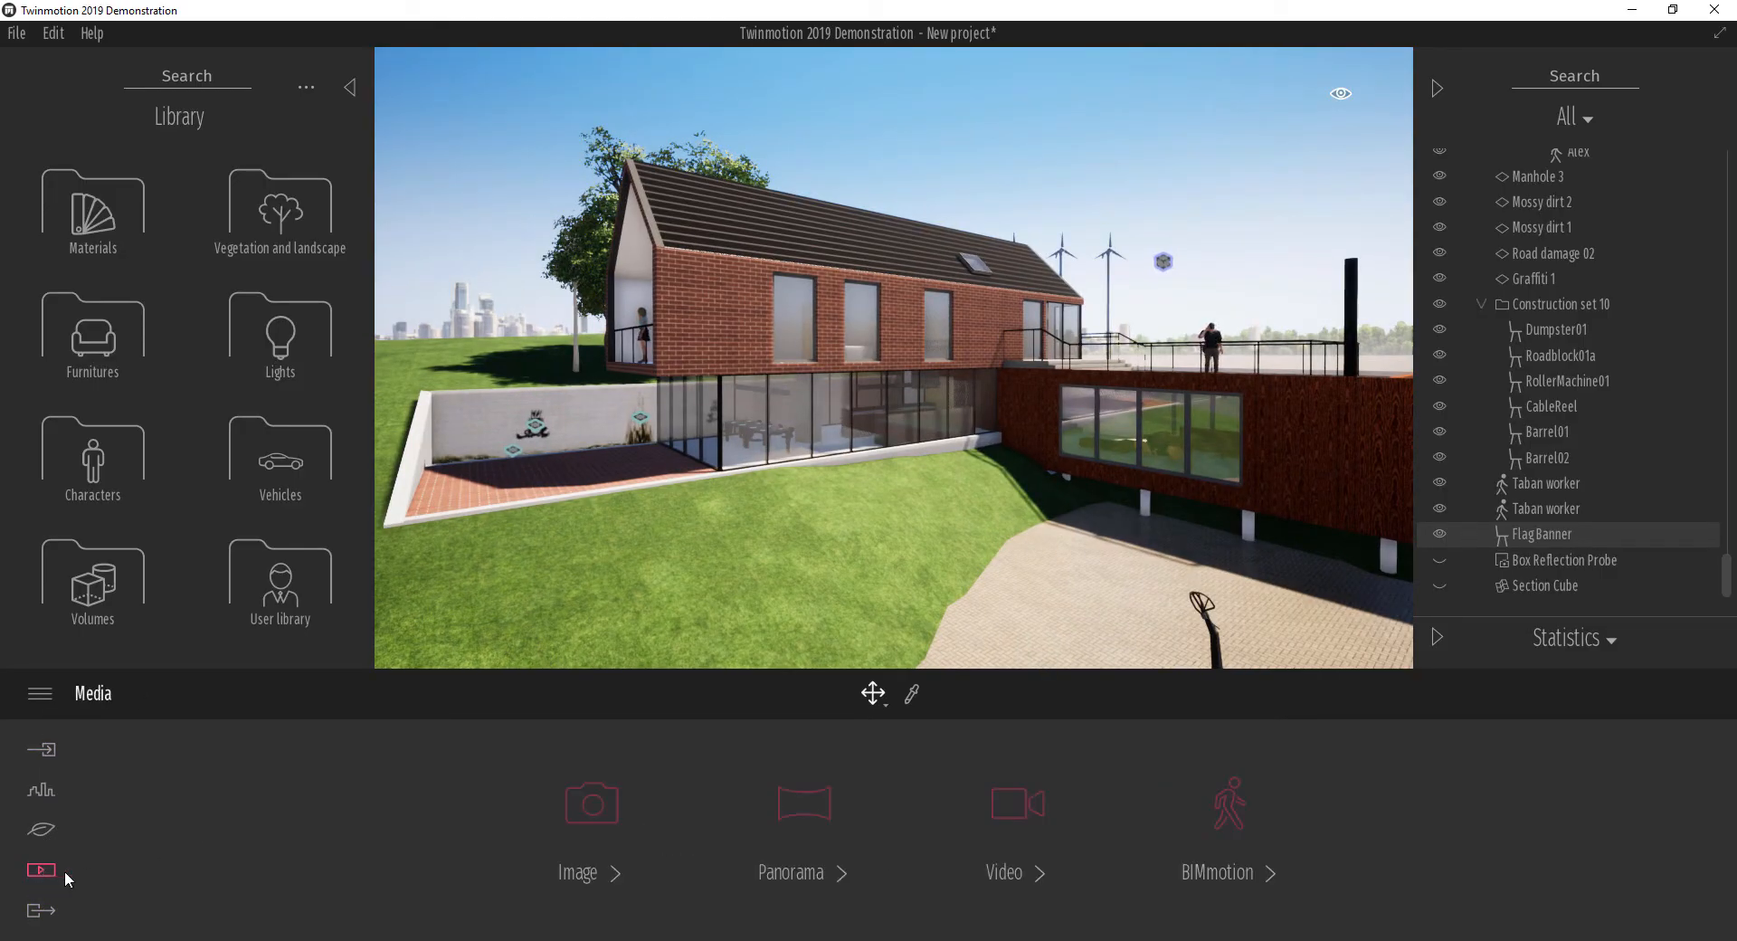
{"action": "left_click", "coordinate": [588, 805]}
{"action": "left_click", "coordinate": [193, 817]}
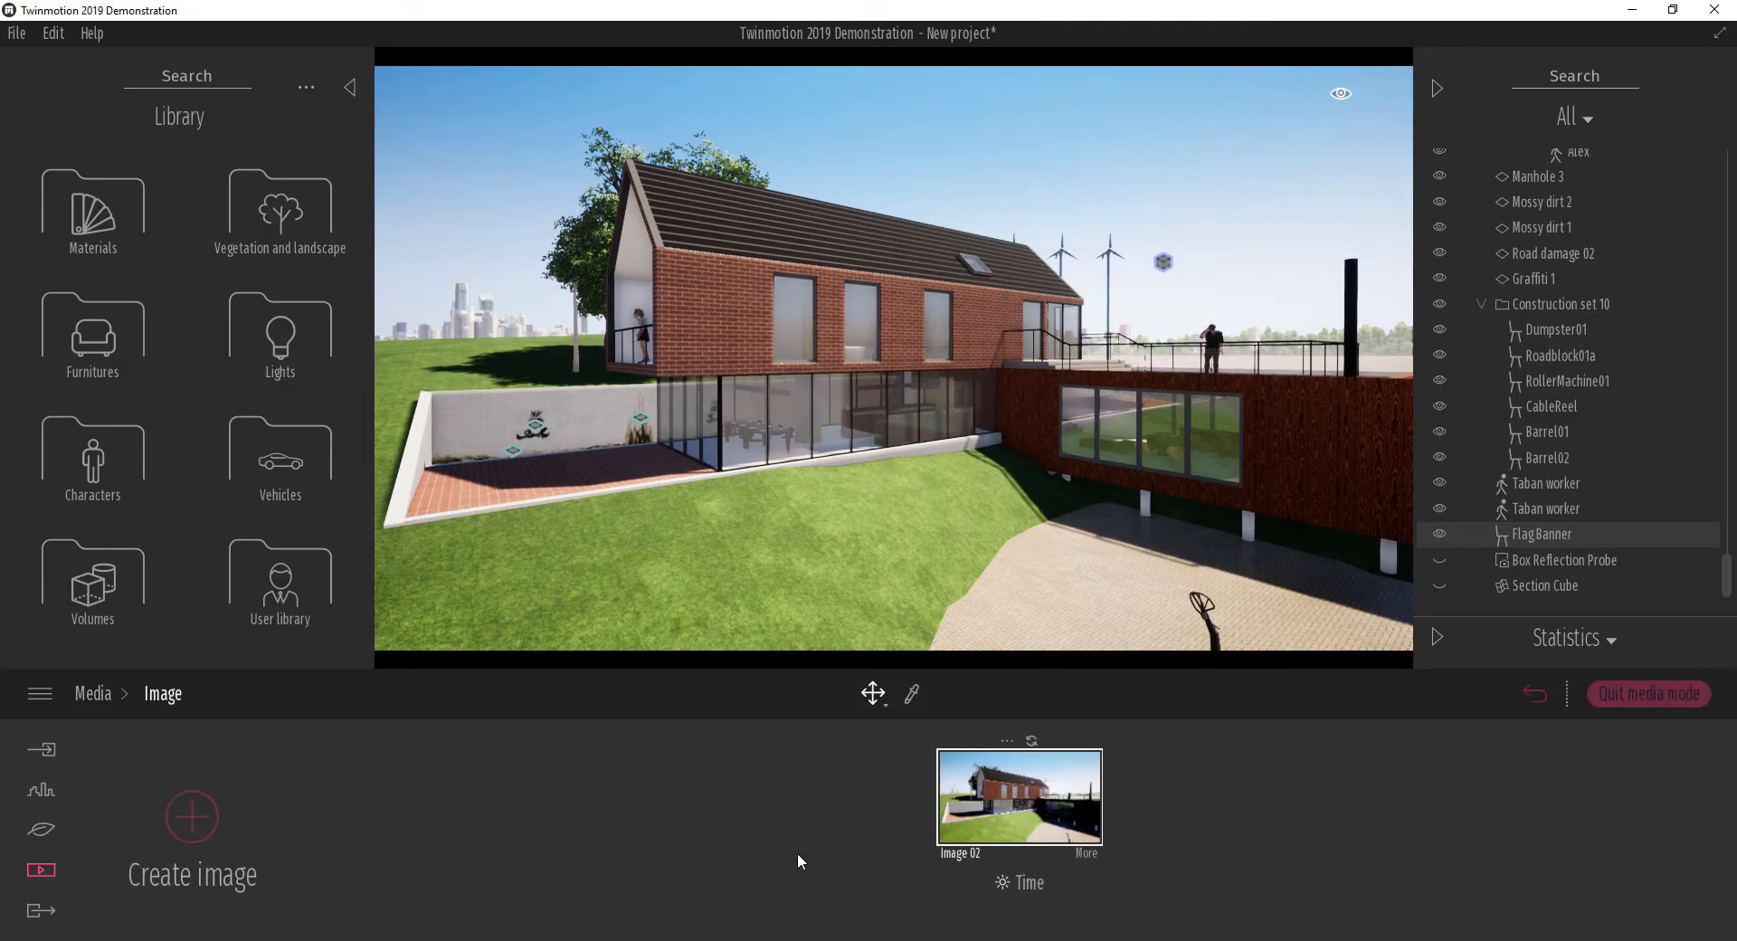
{"action": "left_click", "coordinate": [1088, 853]}
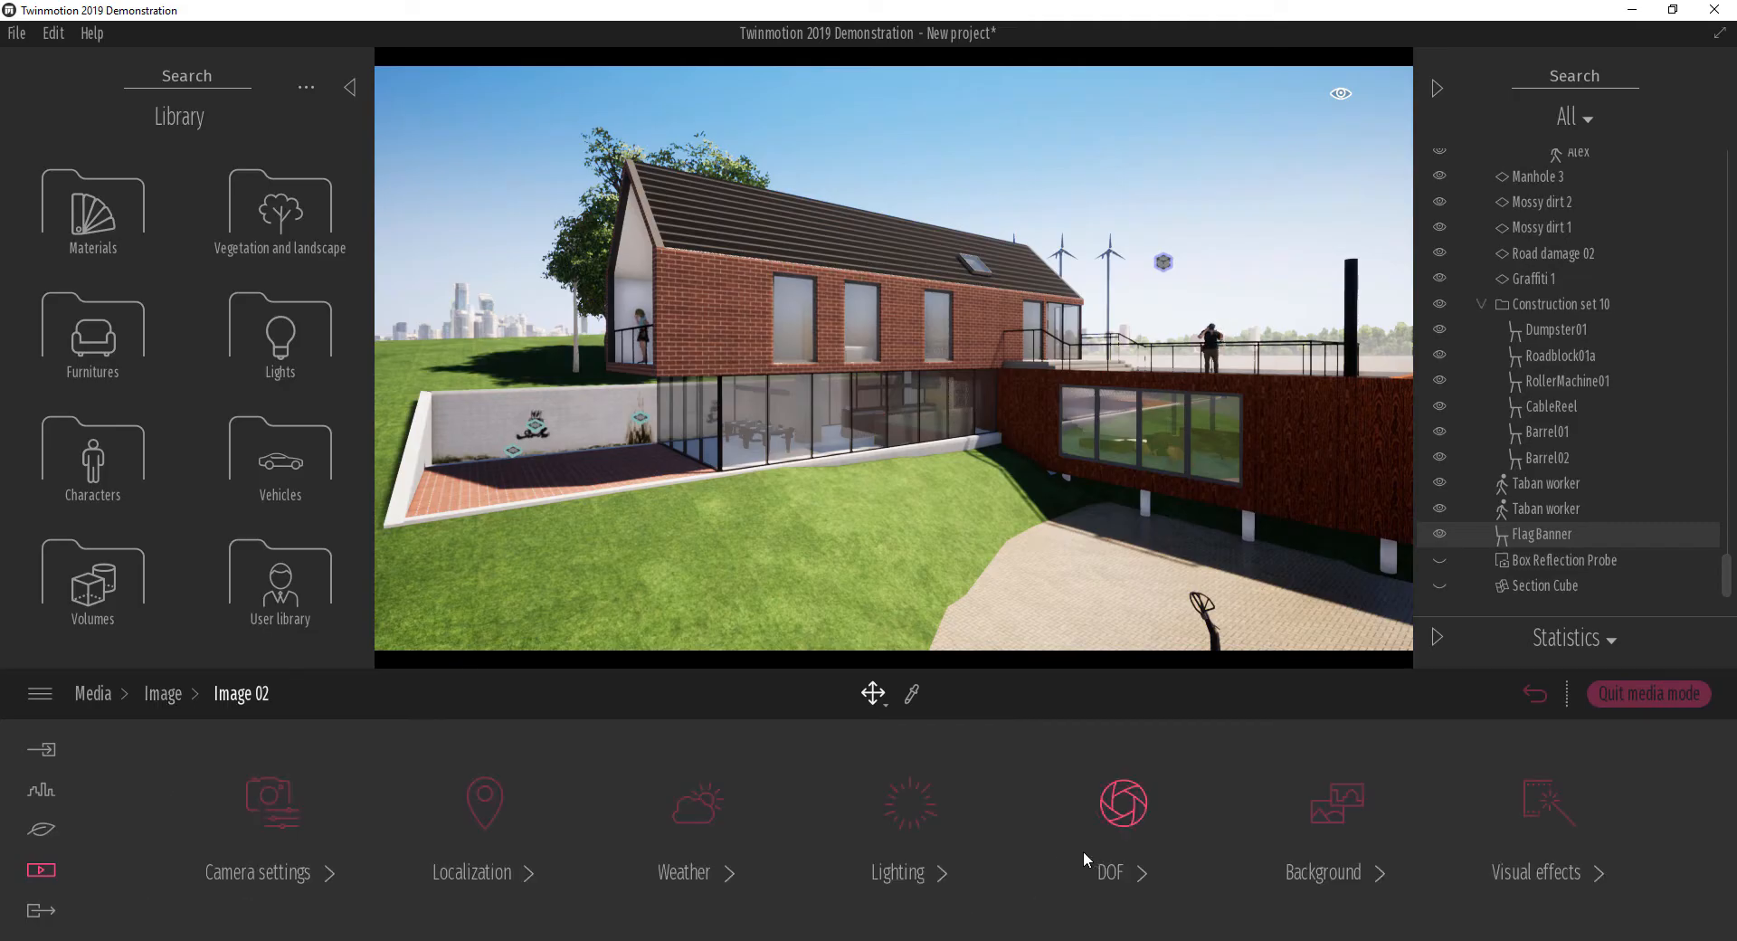
{"action": "left_click", "coordinate": [299, 891]}
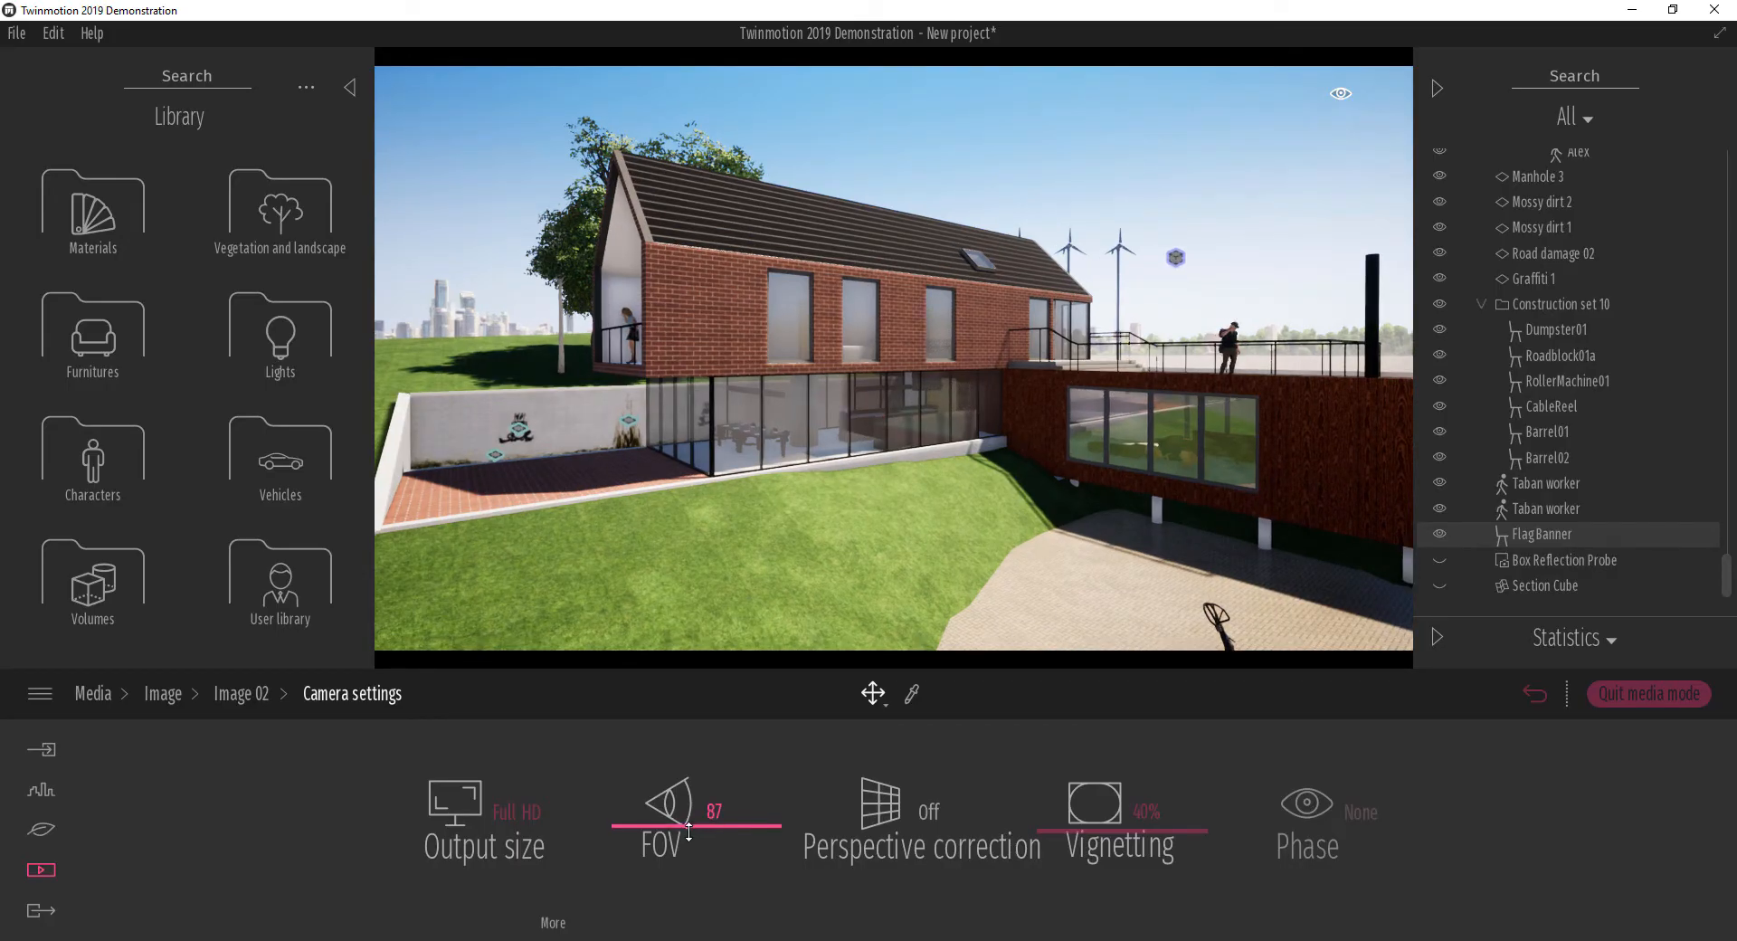
Step: Narrow the image's field of view and pull the camera back to show the whole house and forecourt
{"action": "left_click_drag", "start_coordinate": [687, 827], "coordinate": [699, 854]}
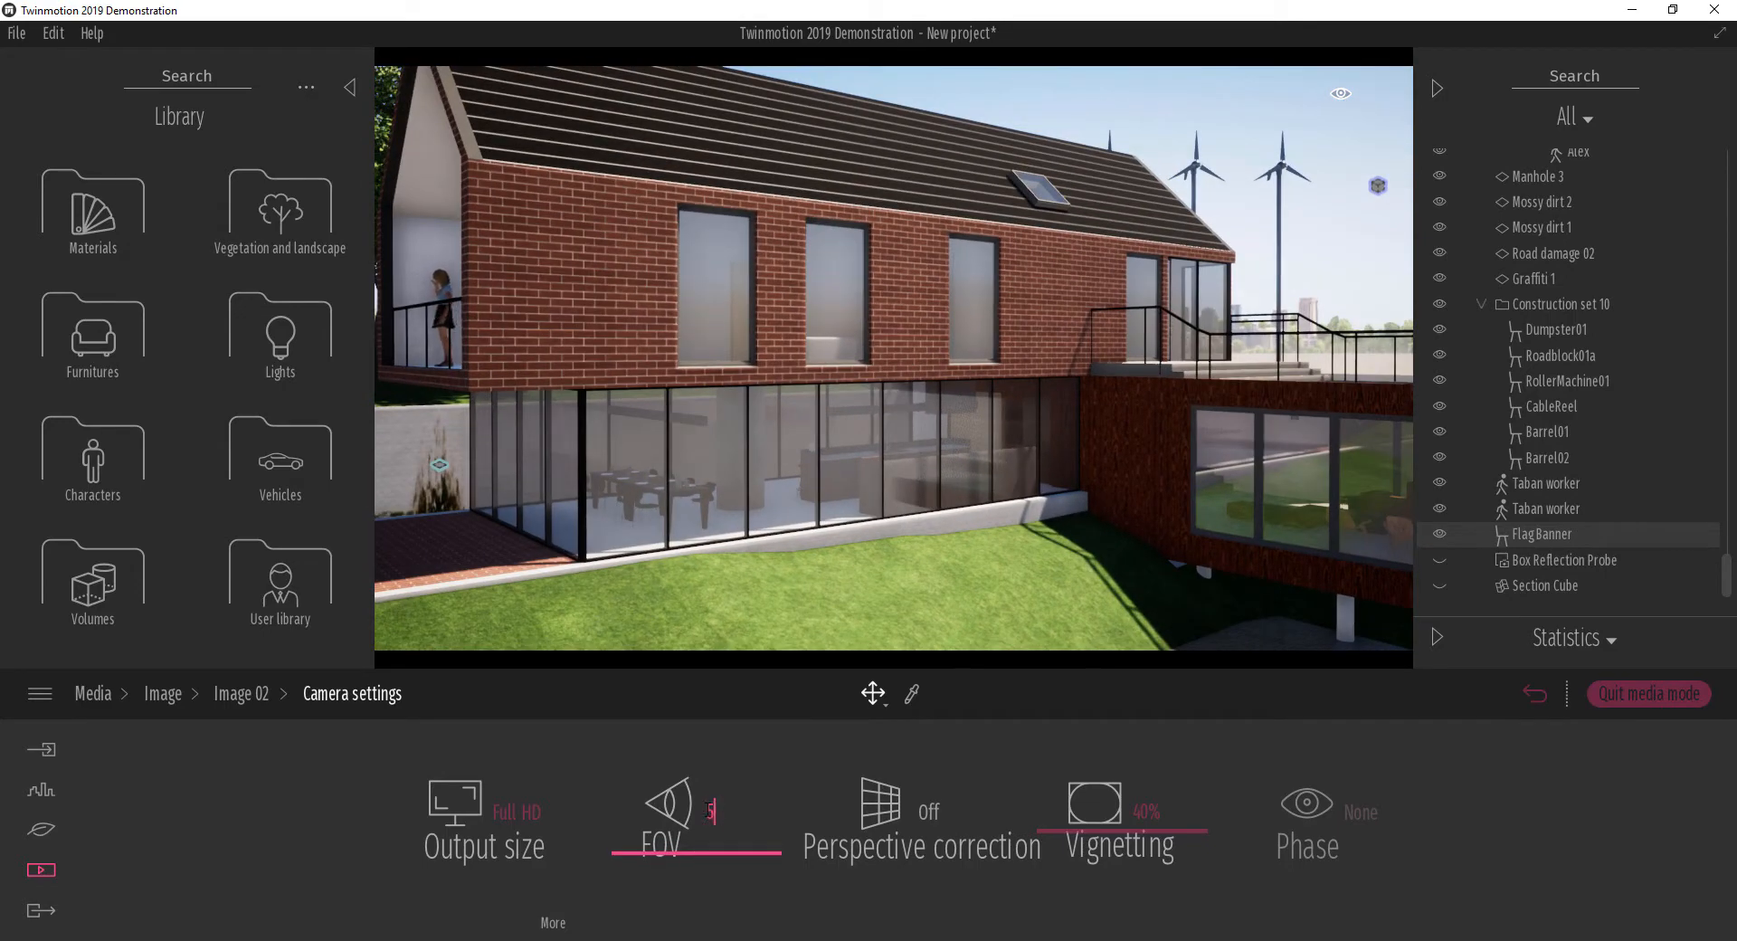
{"action": "key", "text": "Return"}
{"action": "scroll", "coordinate": [1017, 380], "scroll_direction": "down", "scroll_amount": 10}
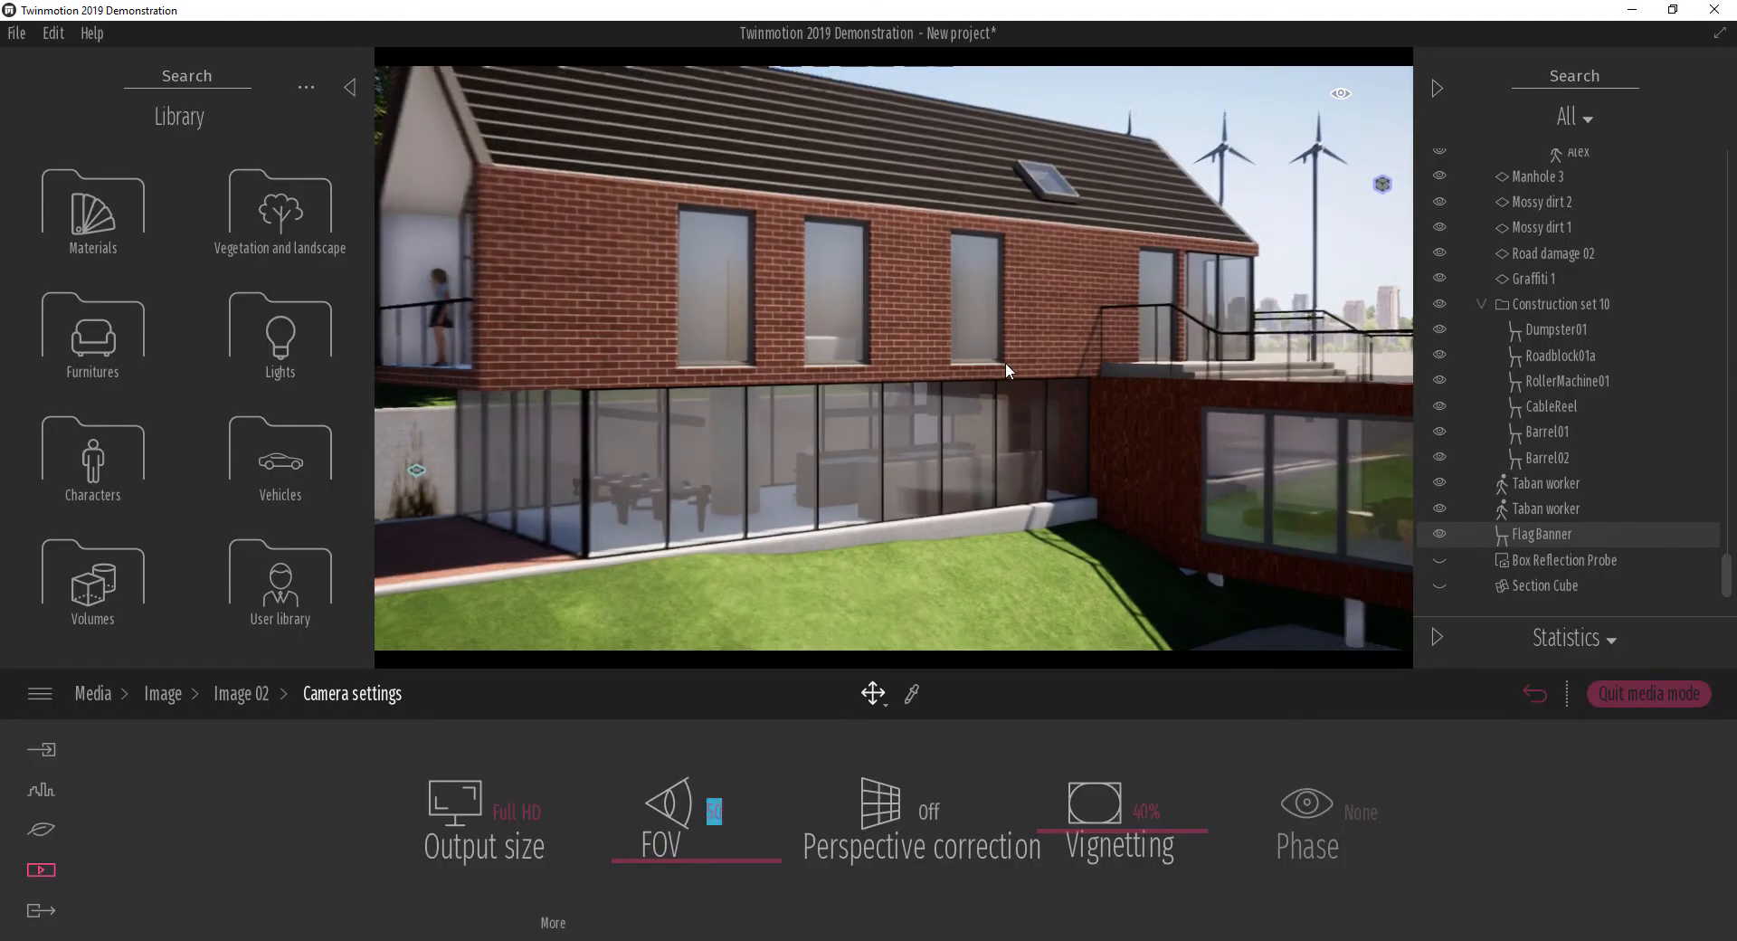
{"action": "scroll", "coordinate": [1017, 378], "scroll_direction": "down", "scroll_amount": 6}
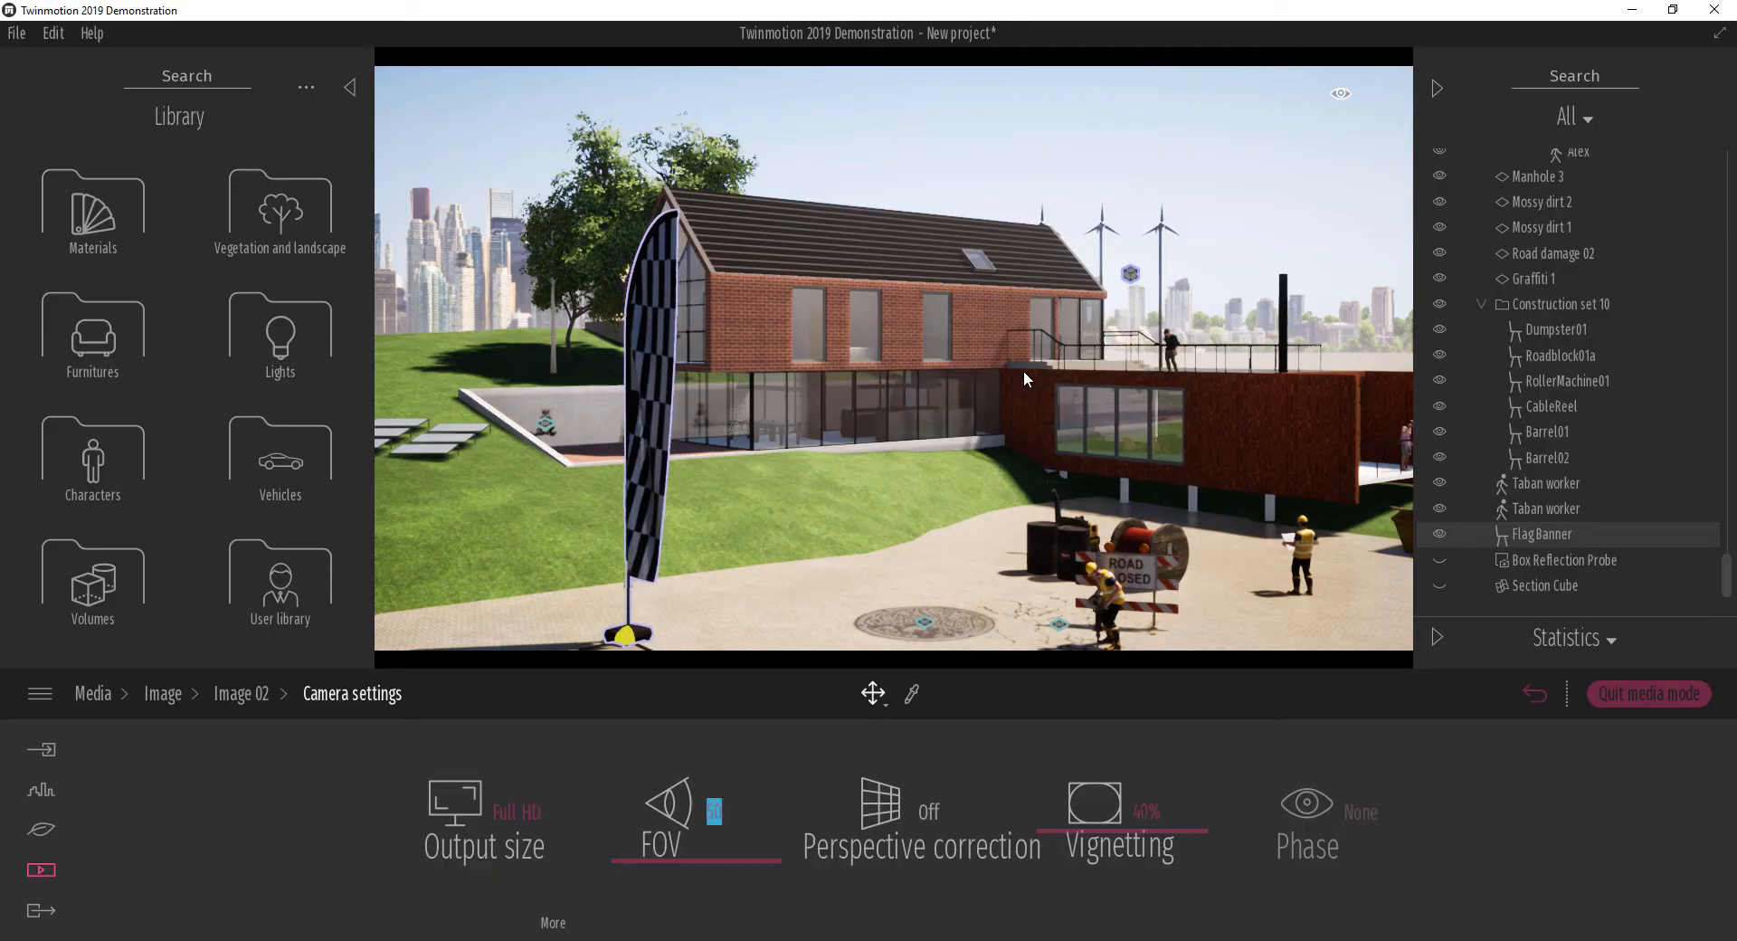
{"action": "mouse_move", "coordinate": [1023, 371]}
{"action": "middle_mouse_down"}
{"action": "mouse_move", "coordinate": [1023, 321]}
{"action": "mouse_move", "coordinate": [1028, 353]}
{"action": "middle_mouse_up"}
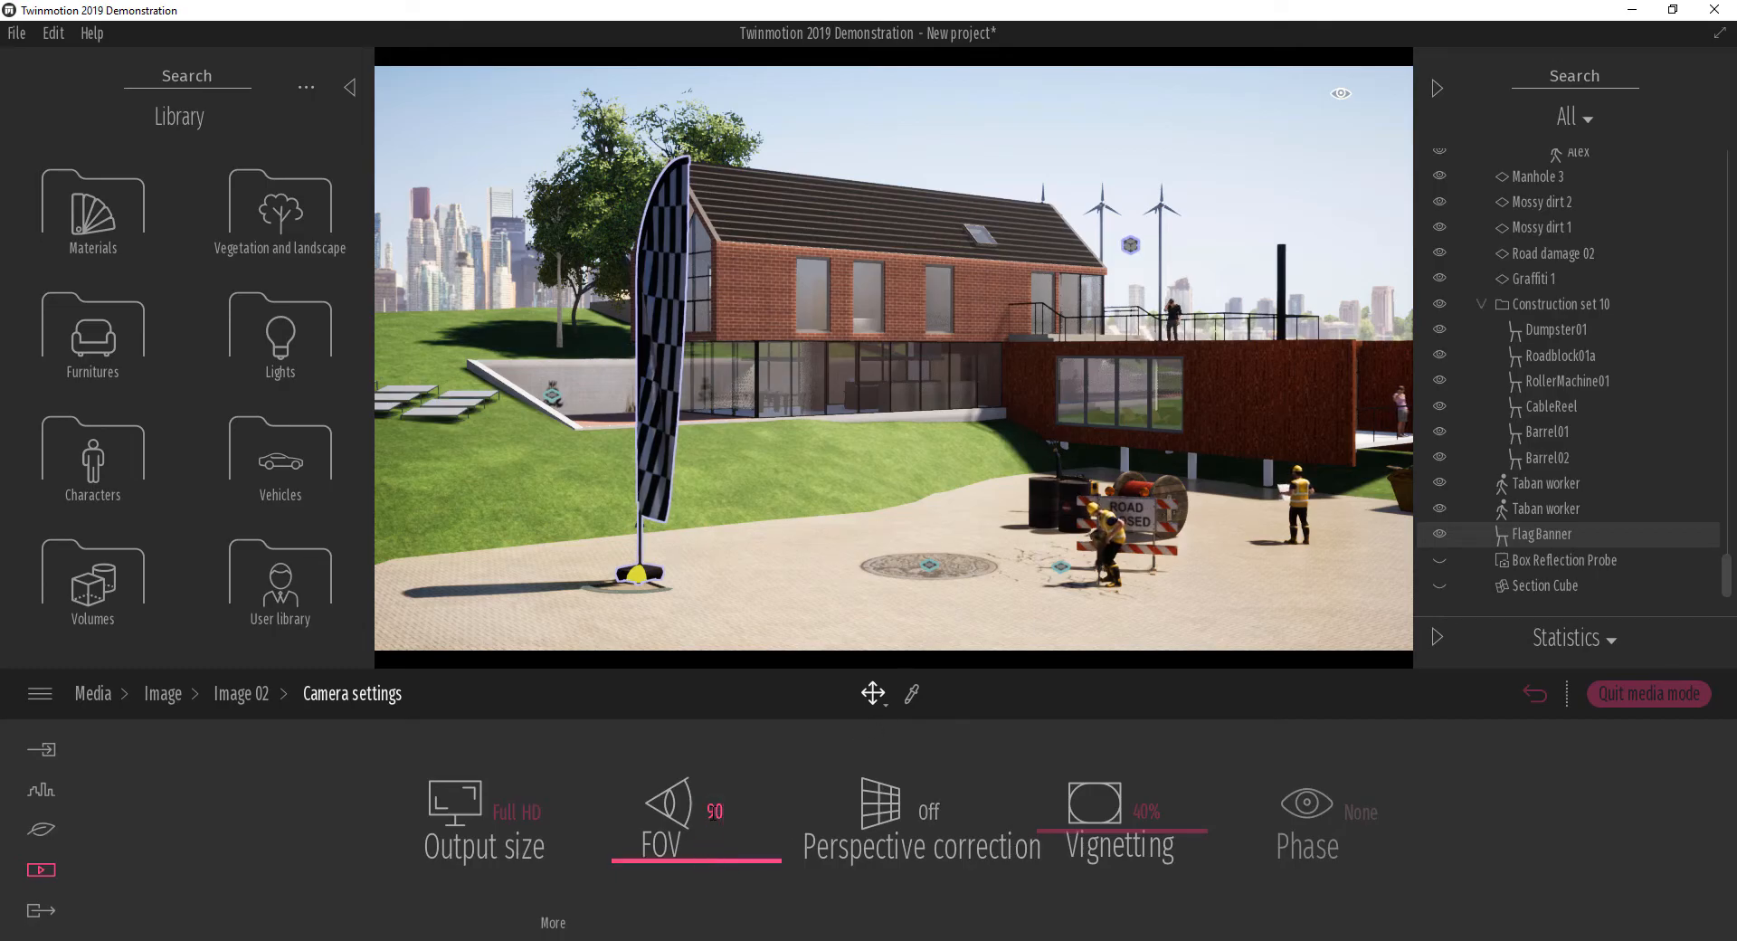
Step: Set the image's FOV to 90, bring the camera close to the house and deselect the flag banner
{"action": "key", "text": "Return"}
{"action": "scroll", "coordinate": [907, 351], "scroll_direction": "up", "scroll_amount": 10}
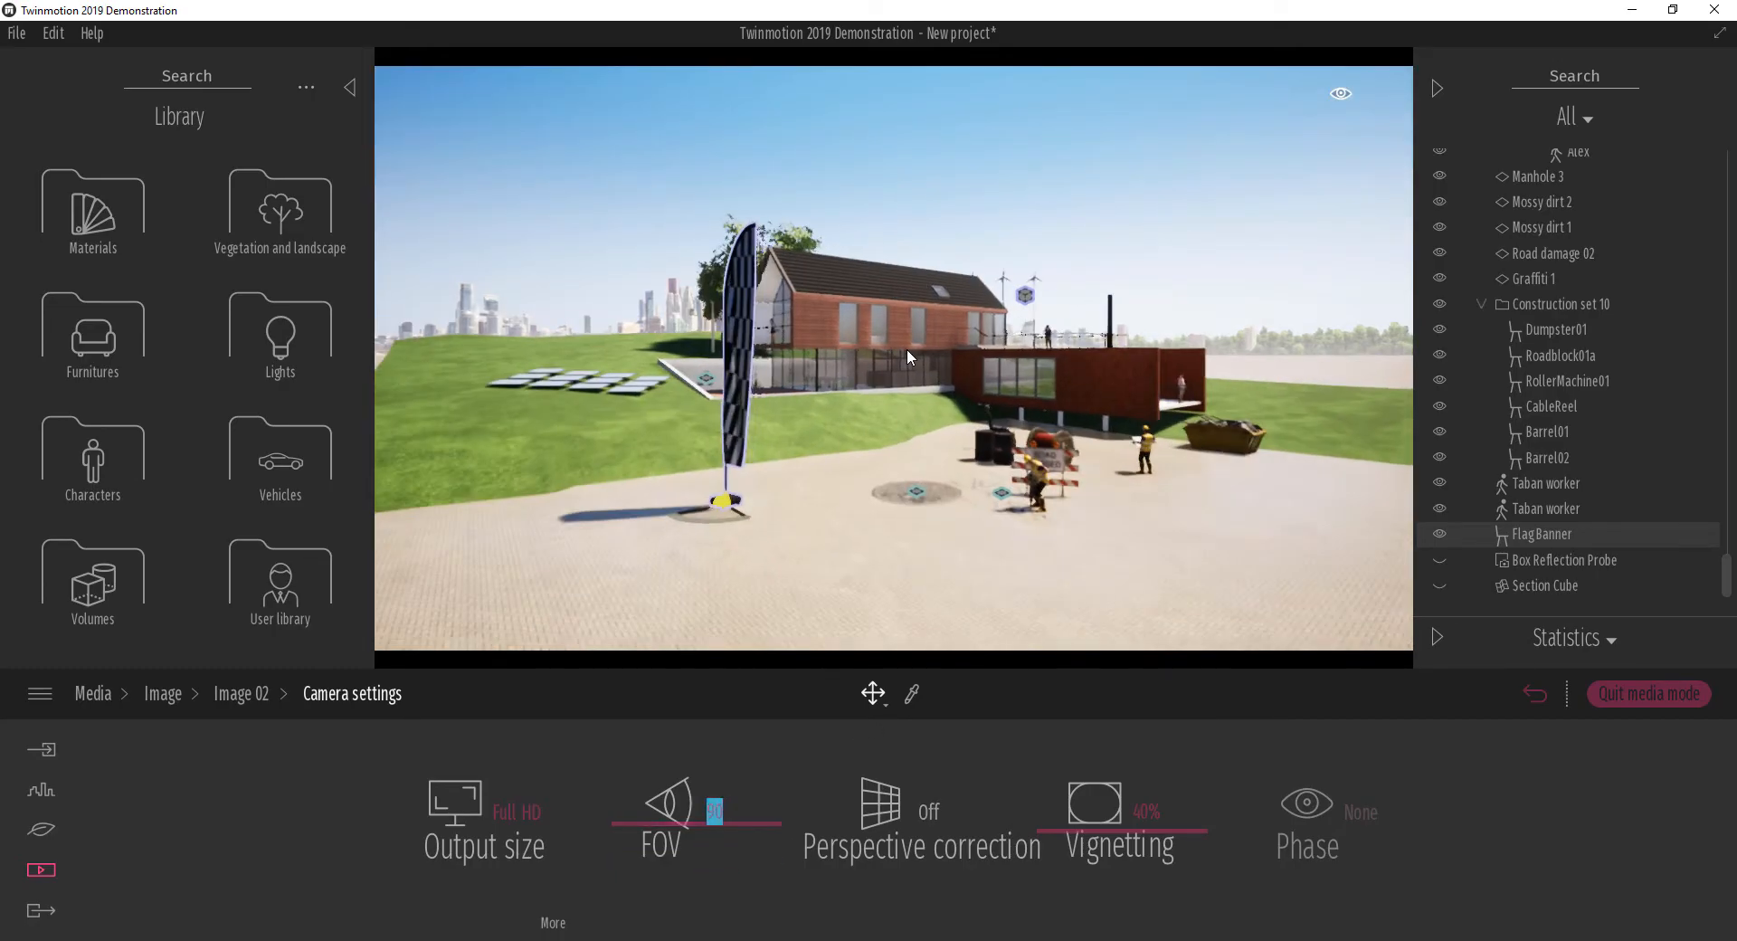
{"action": "scroll", "coordinate": [921, 369], "scroll_direction": "up", "scroll_amount": 4}
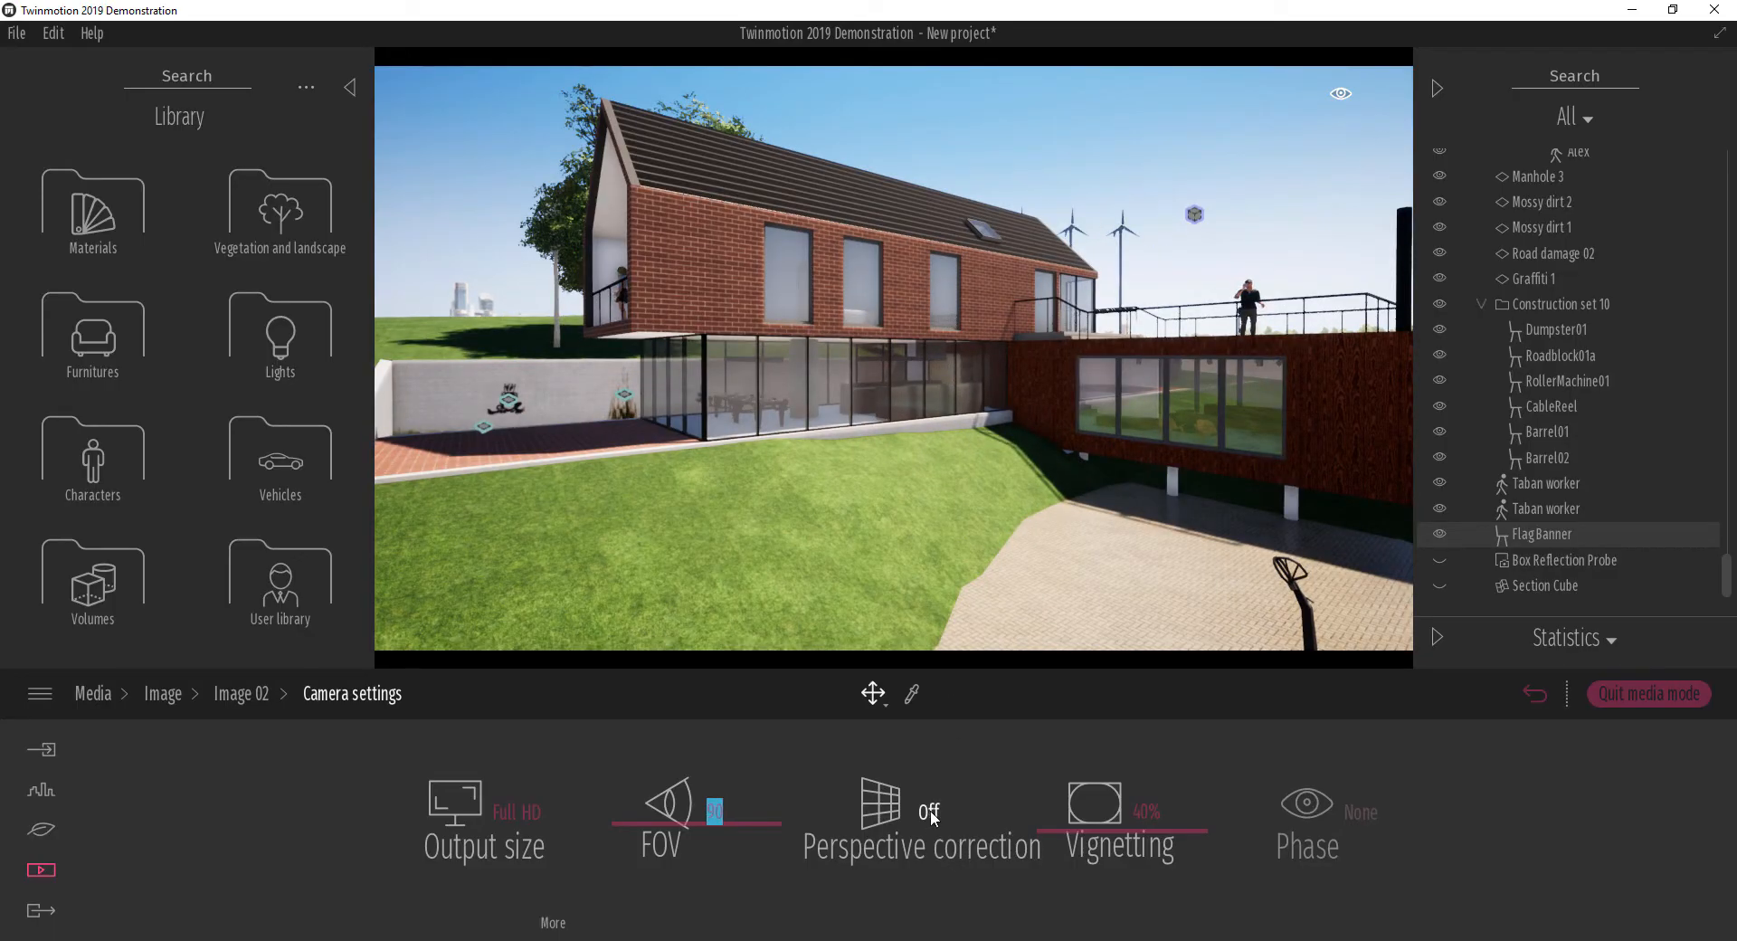
{"action": "scroll", "coordinate": [878, 356], "scroll_direction": "up", "scroll_amount": 3}
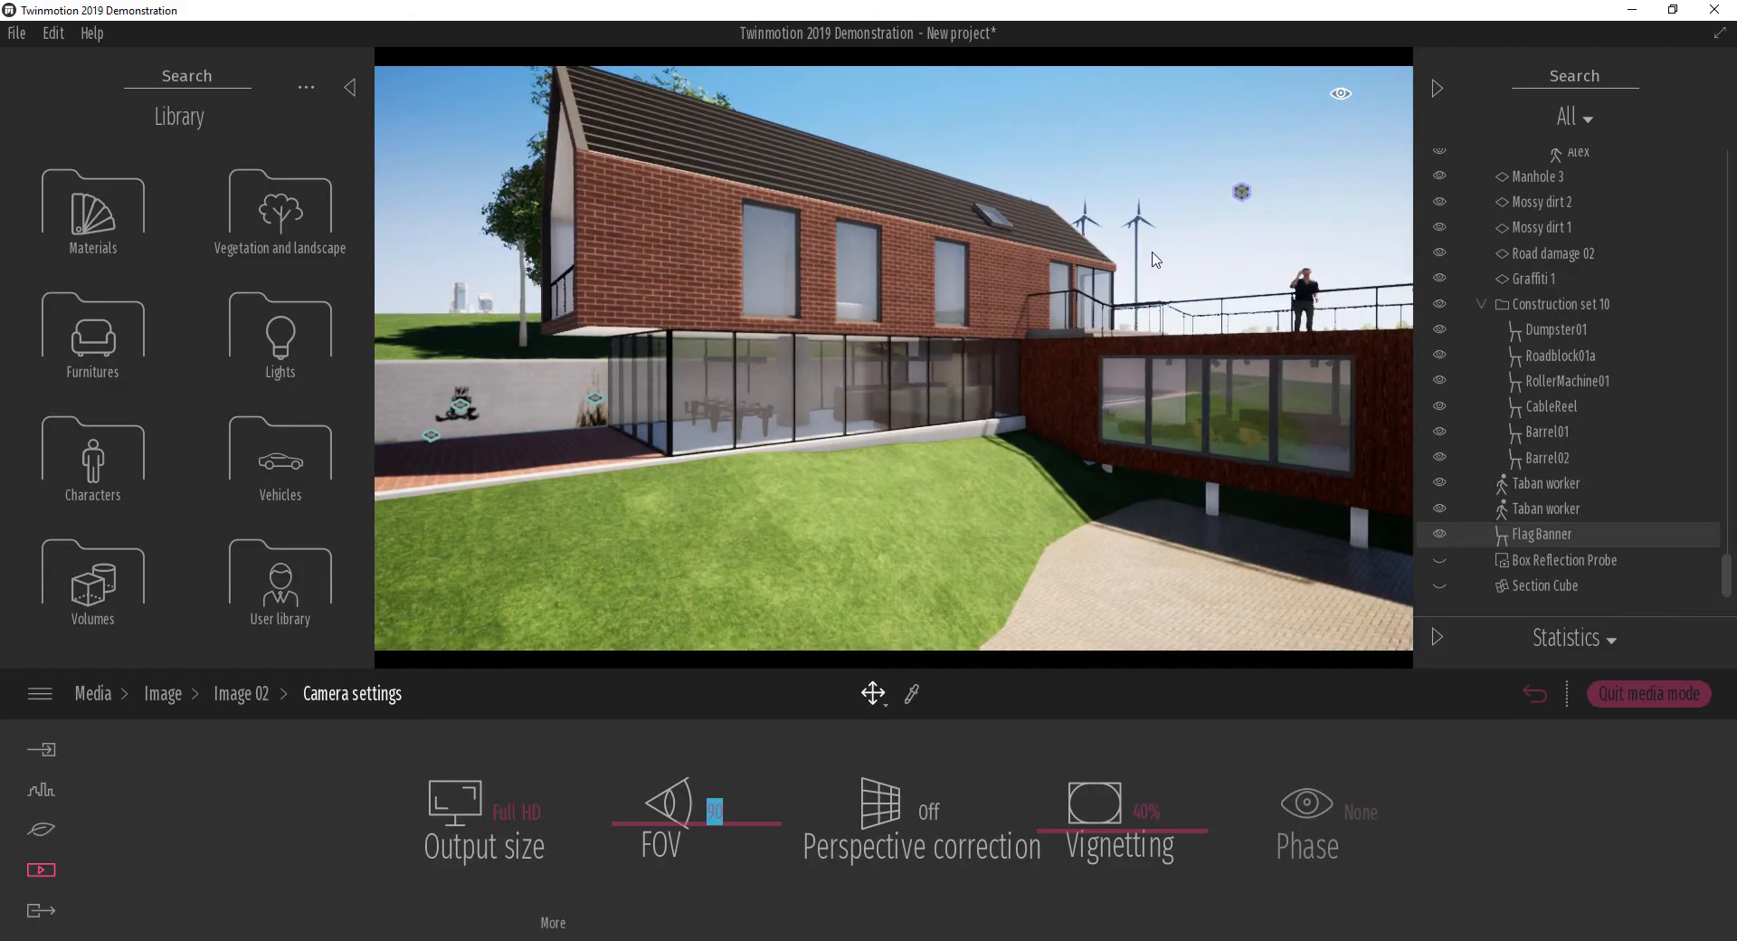
{"action": "left_click", "coordinate": [1177, 120]}
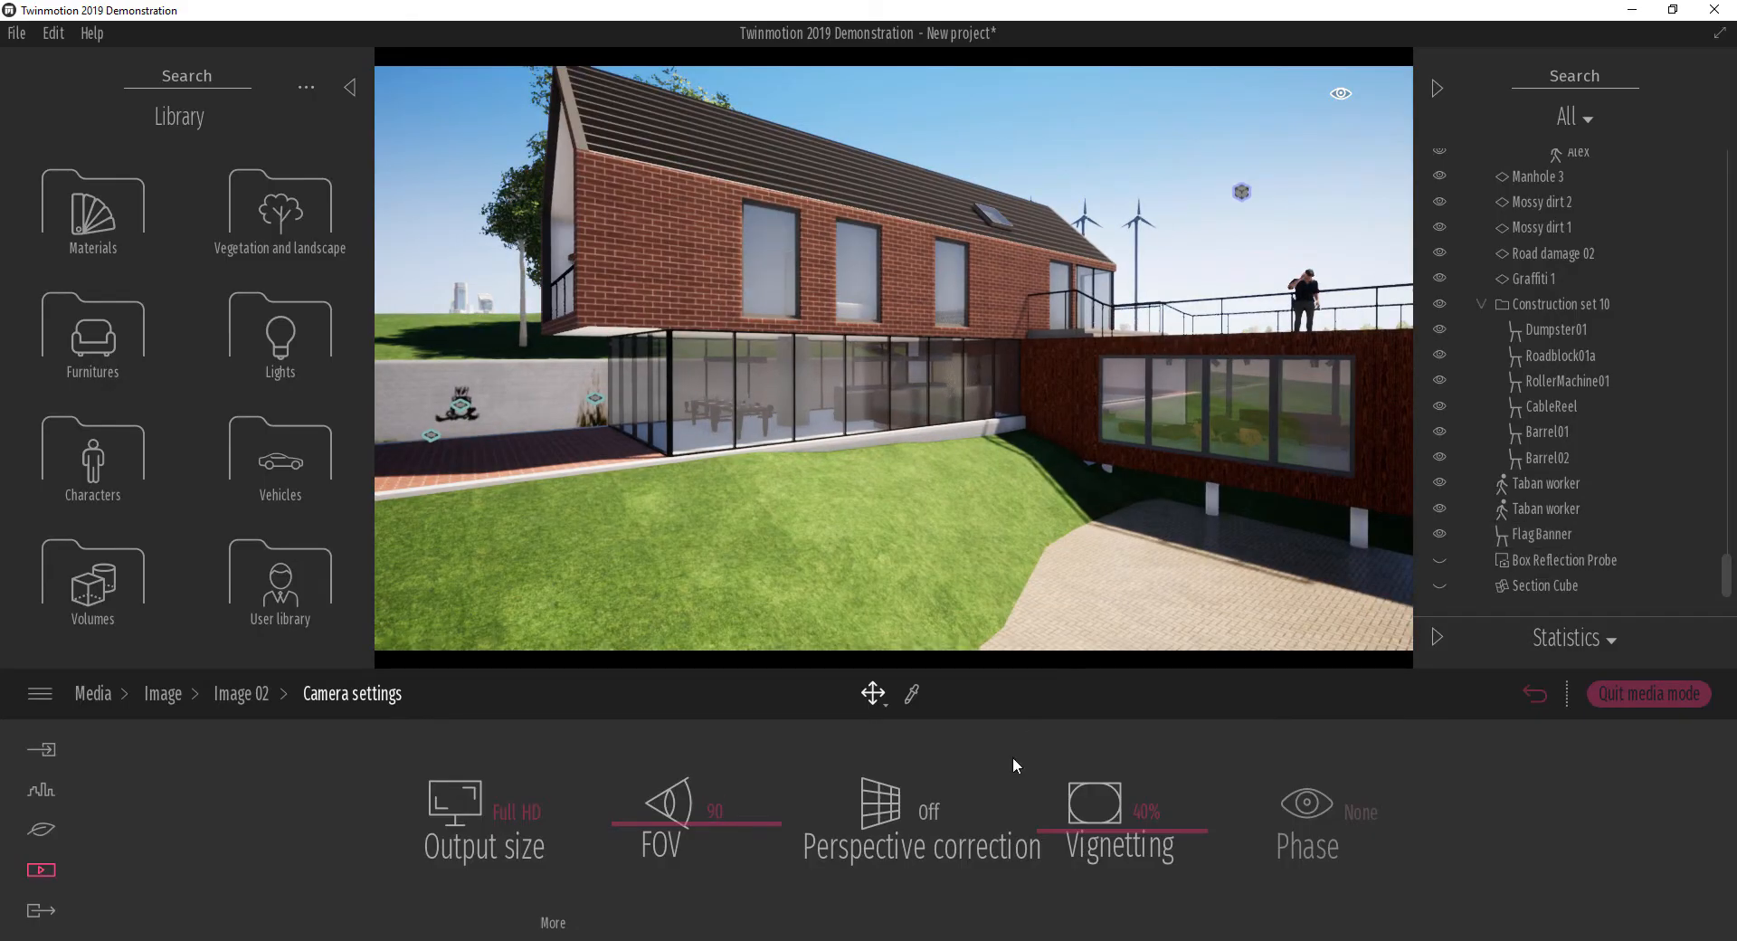
Step: Toggle Perspective correction on and off to compare the building's vertical lines, leaving it off
{"action": "left_click", "coordinate": [931, 810]}
{"action": "left_click", "coordinate": [932, 812]}
{"action": "left_click", "coordinate": [931, 811]}
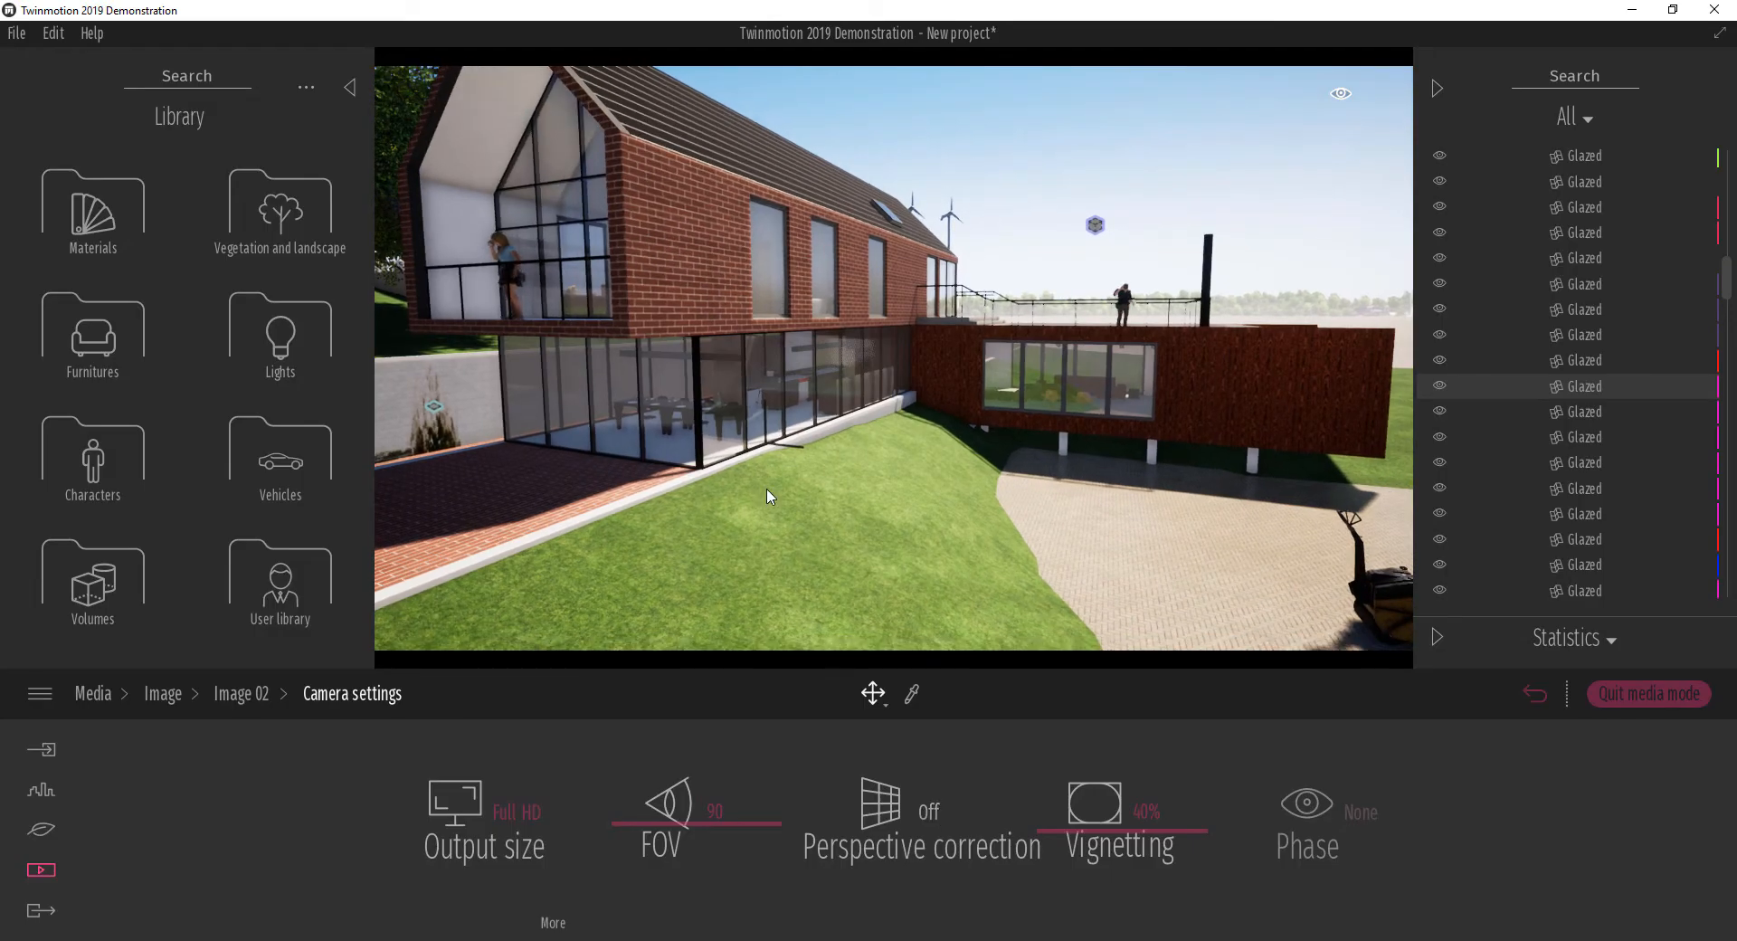
{"action": "middle_click_drag", "start_coordinate": [767, 497], "coordinate": [860, 471], "text": "shift"}
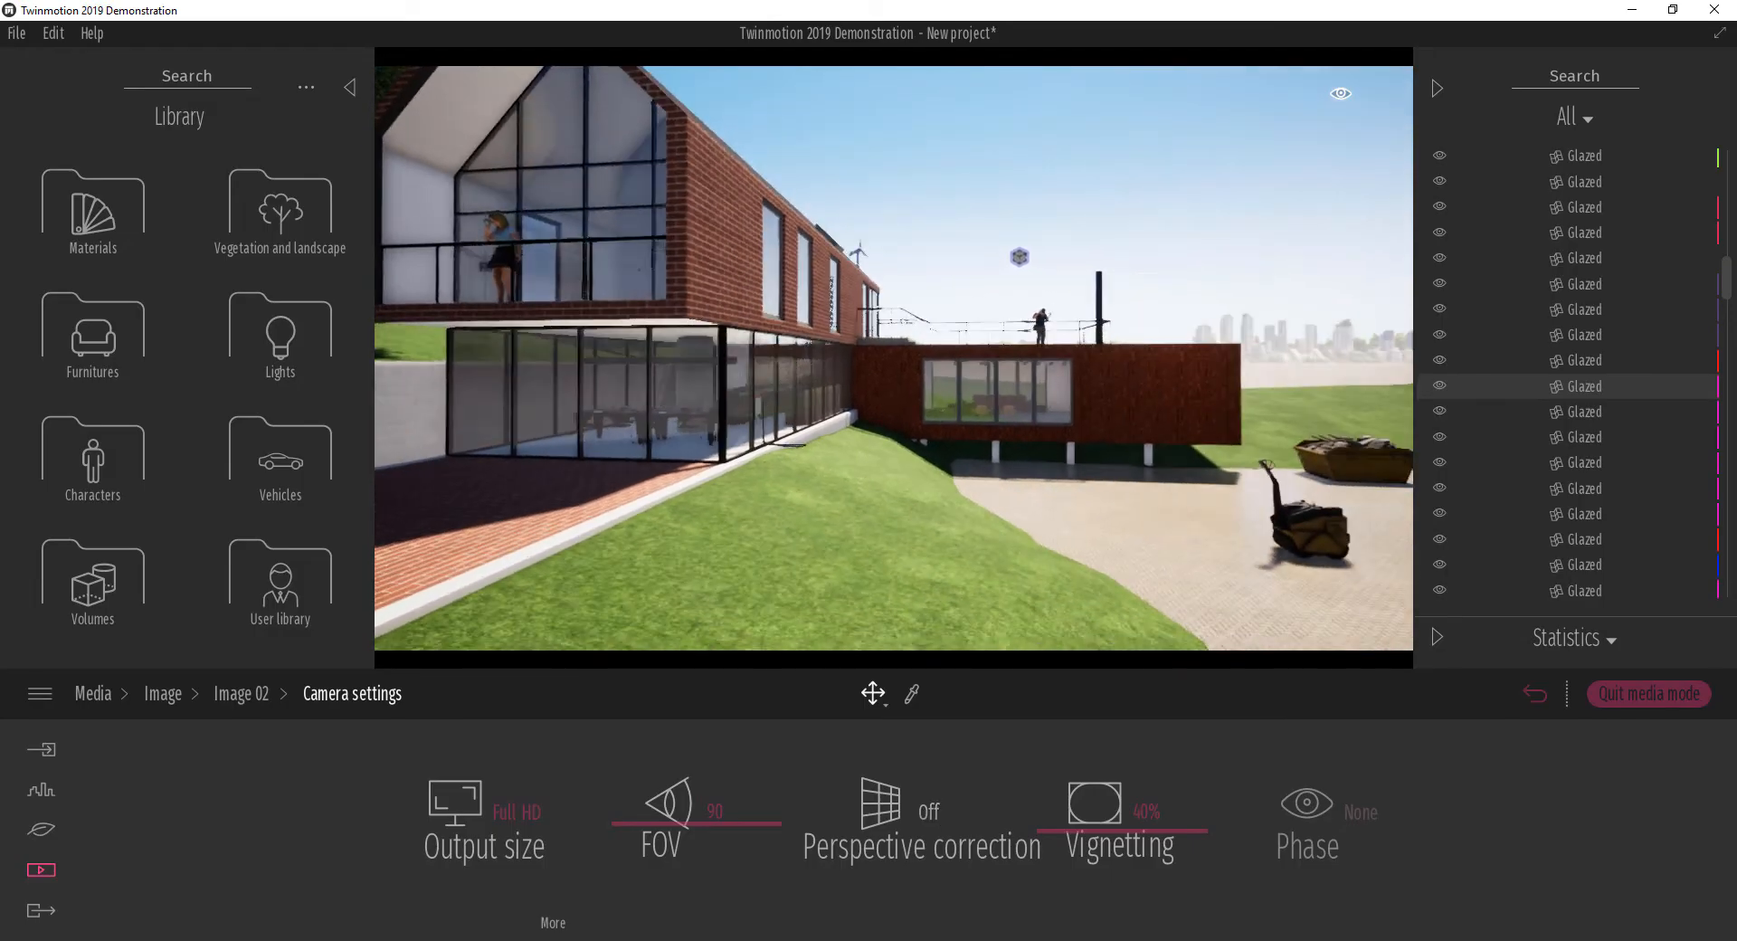
{"action": "left_click", "coordinate": [931, 813]}
{"action": "left_click", "coordinate": [931, 813]}
{"action": "middle_click_drag", "start_coordinate": [875, 556], "coordinate": [767, 586], "text": "shift"}
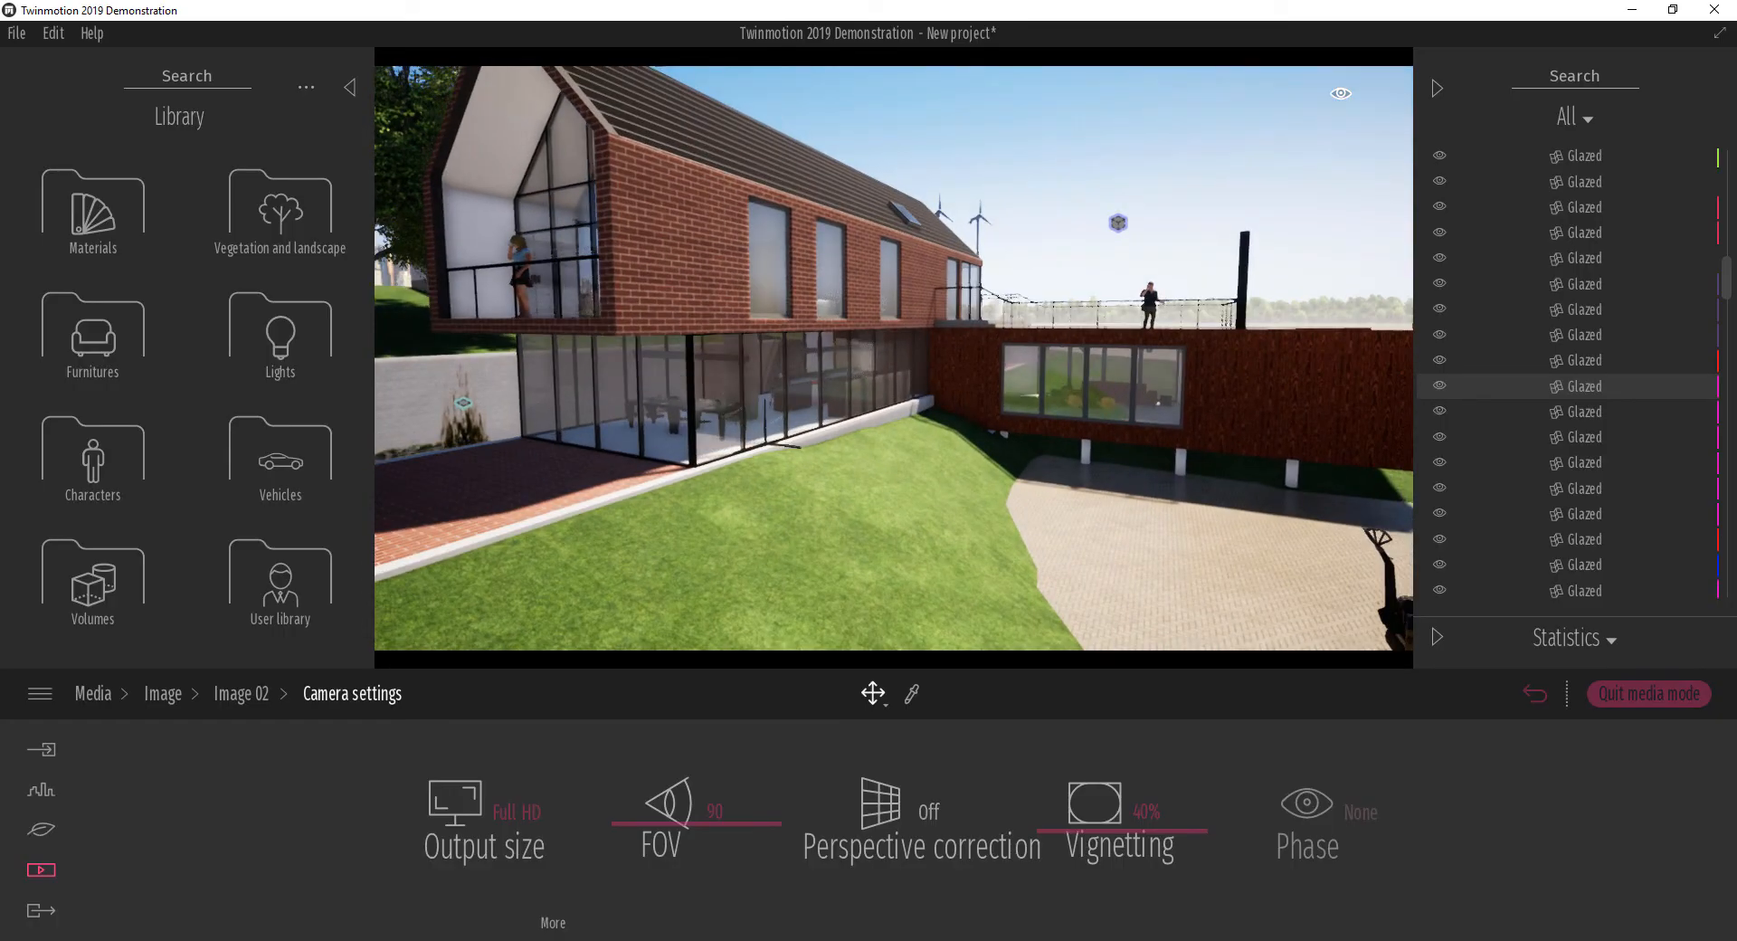
{"action": "left_click", "coordinate": [930, 813]}
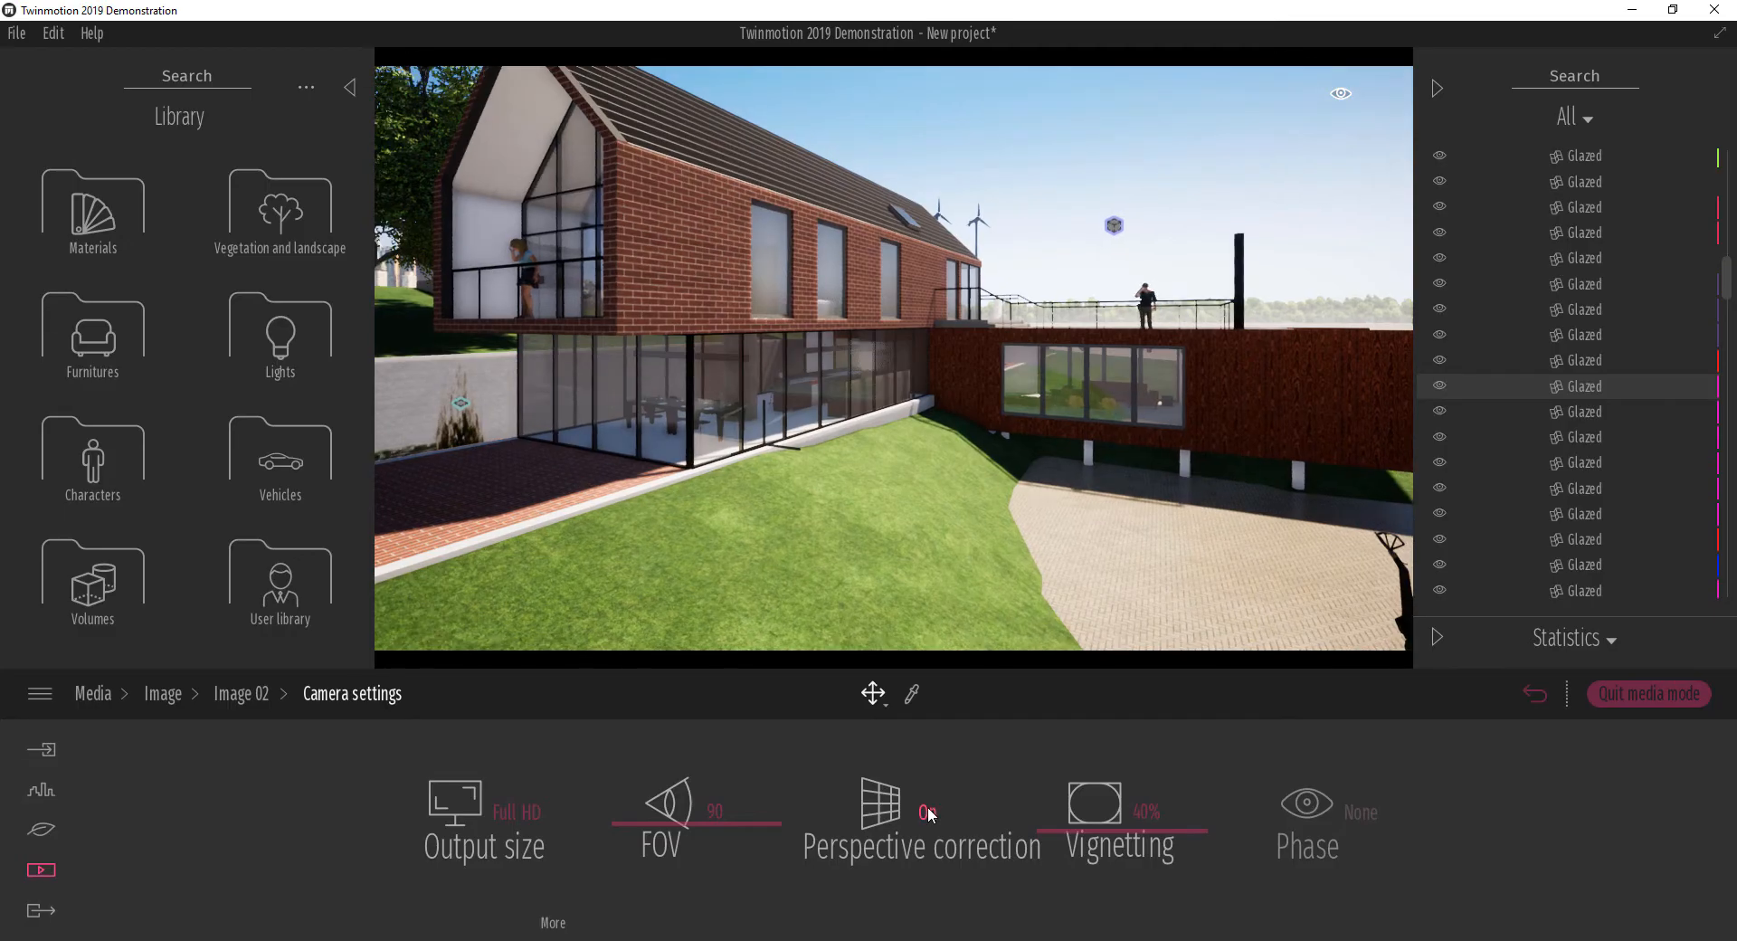
{"action": "left_click", "coordinate": [929, 812]}
Step: Set the image's Vignetting to 60% with the brick house and its terrace in frame
{"action": "middle_click_drag", "start_coordinate": [1089, 316], "coordinate": [1125, 335], "text": "shift"}
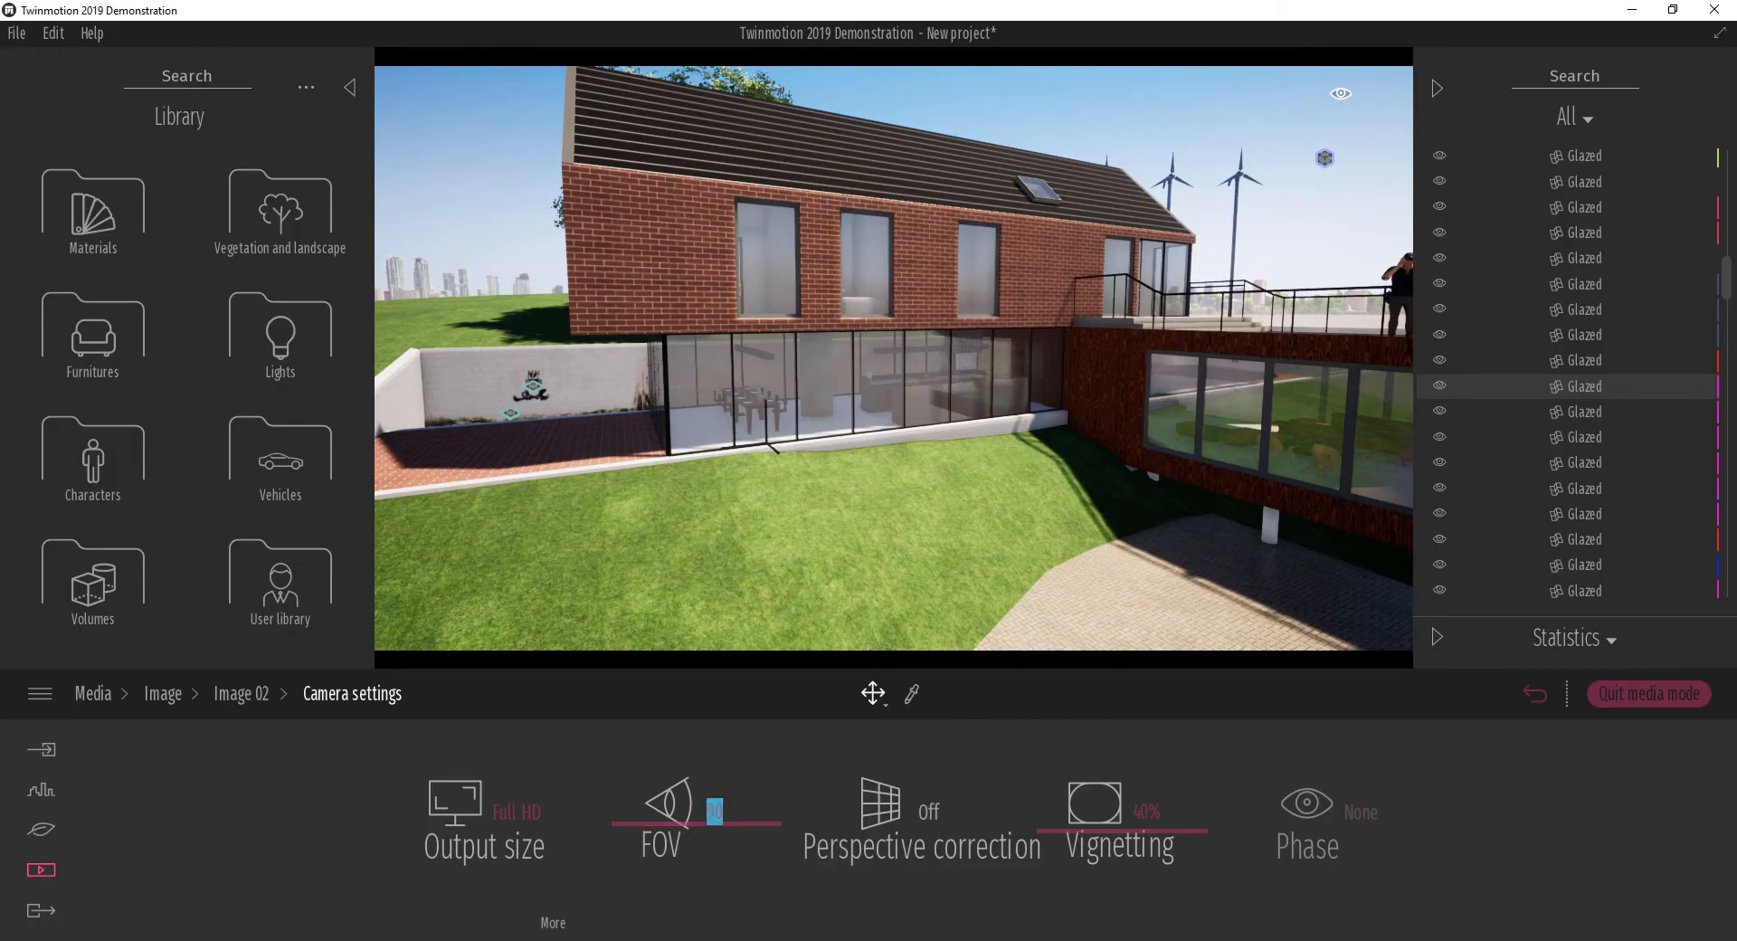
{"action": "middle_click_drag", "start_coordinate": [1027, 440], "coordinate": [1067, 388], "text": "shift"}
{"action": "scroll", "coordinate": [1051, 360], "scroll_direction": "down", "scroll_amount": 5}
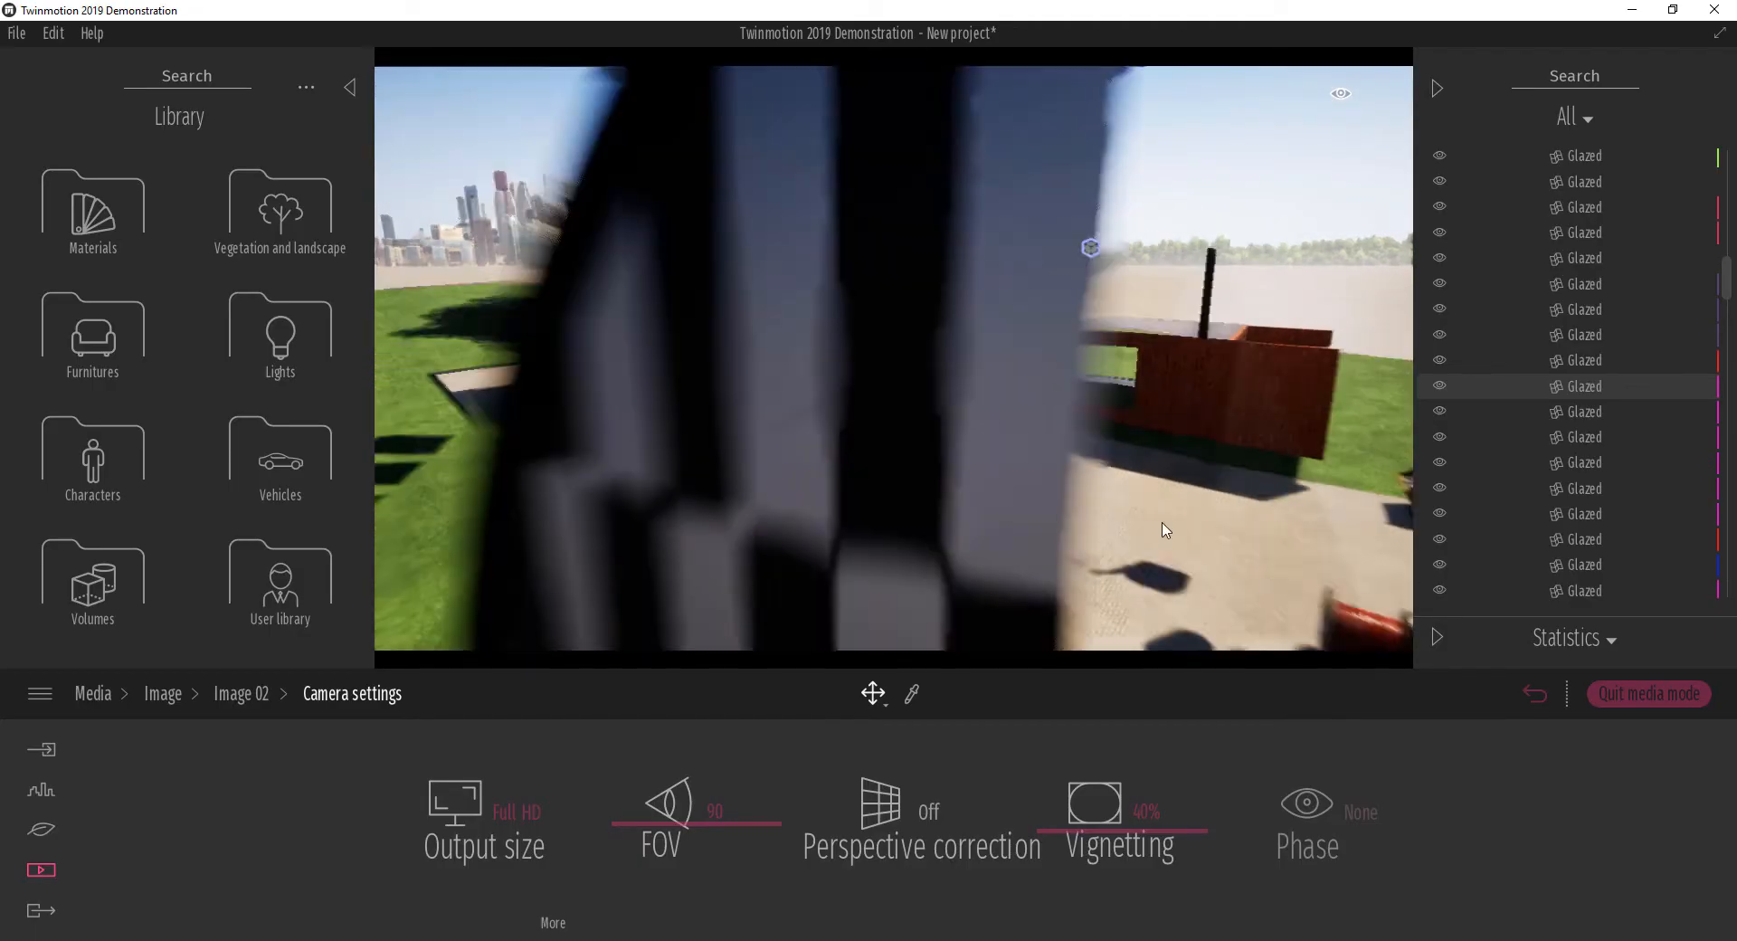
{"action": "scroll", "coordinate": [1121, 373], "scroll_direction": "up", "scroll_amount": 4}
{"action": "middle_click_drag", "start_coordinate": [1163, 439], "coordinate": [1183, 423], "text": "shift"}
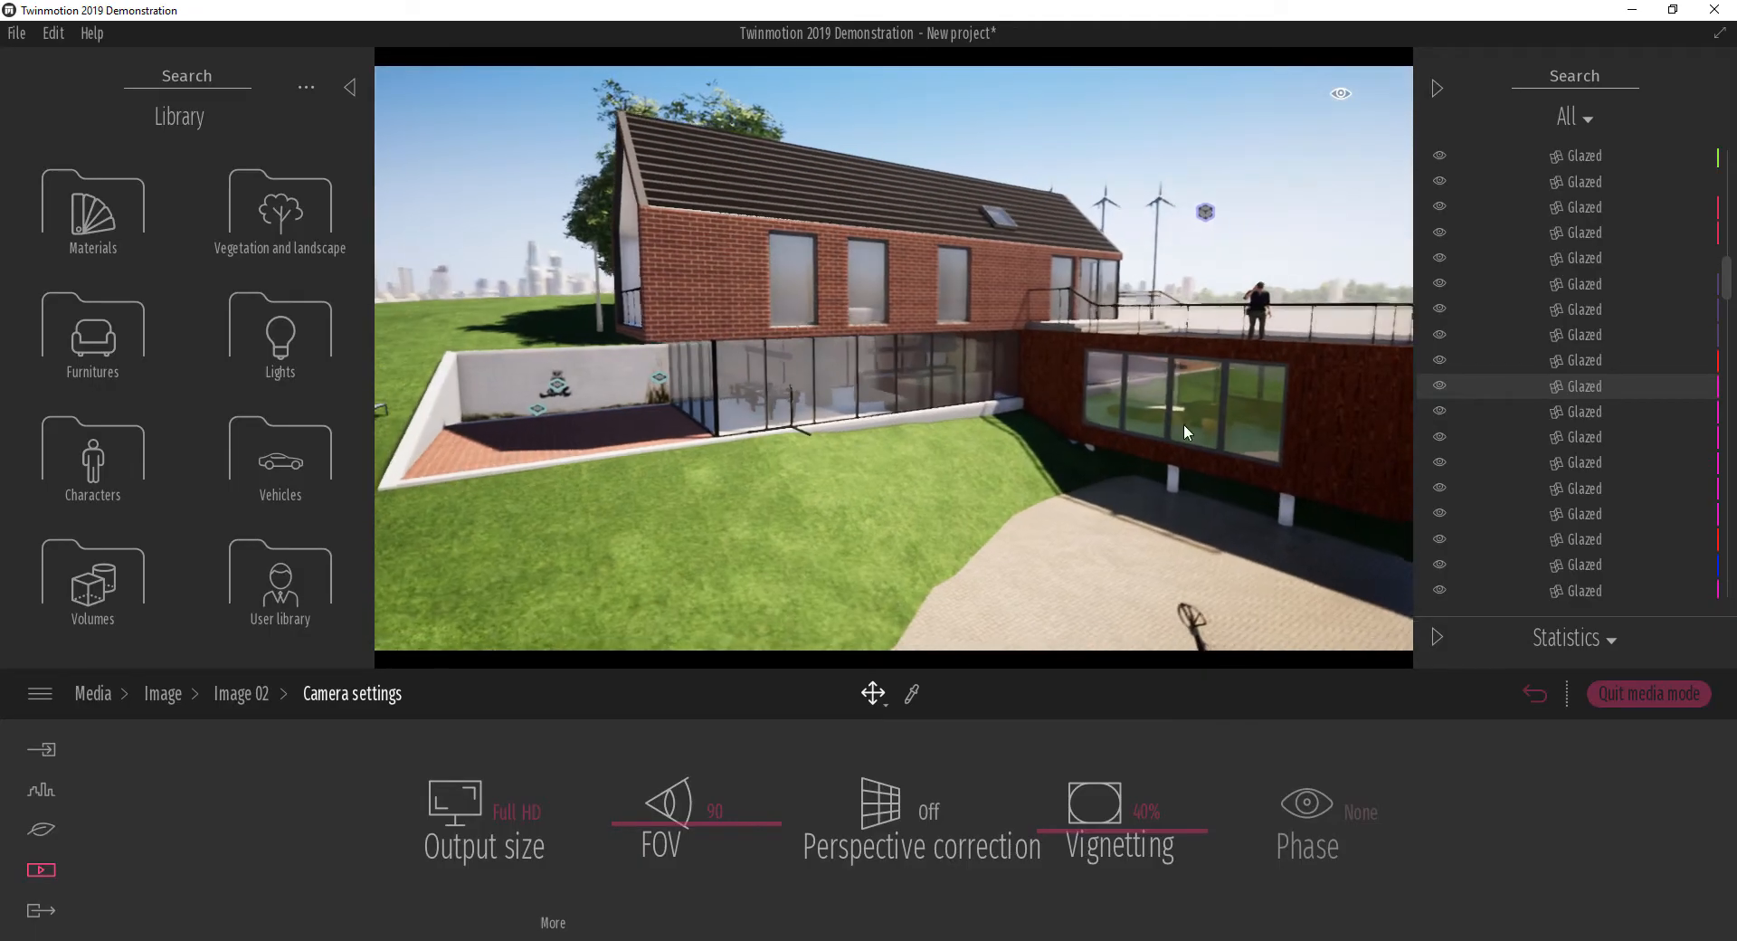
{"action": "left_click_drag", "start_coordinate": [1180, 834], "coordinate": [1184, 793]}
{"action": "middle_click_drag", "start_coordinate": [1041, 534], "coordinate": [1092, 556], "text": "shift"}
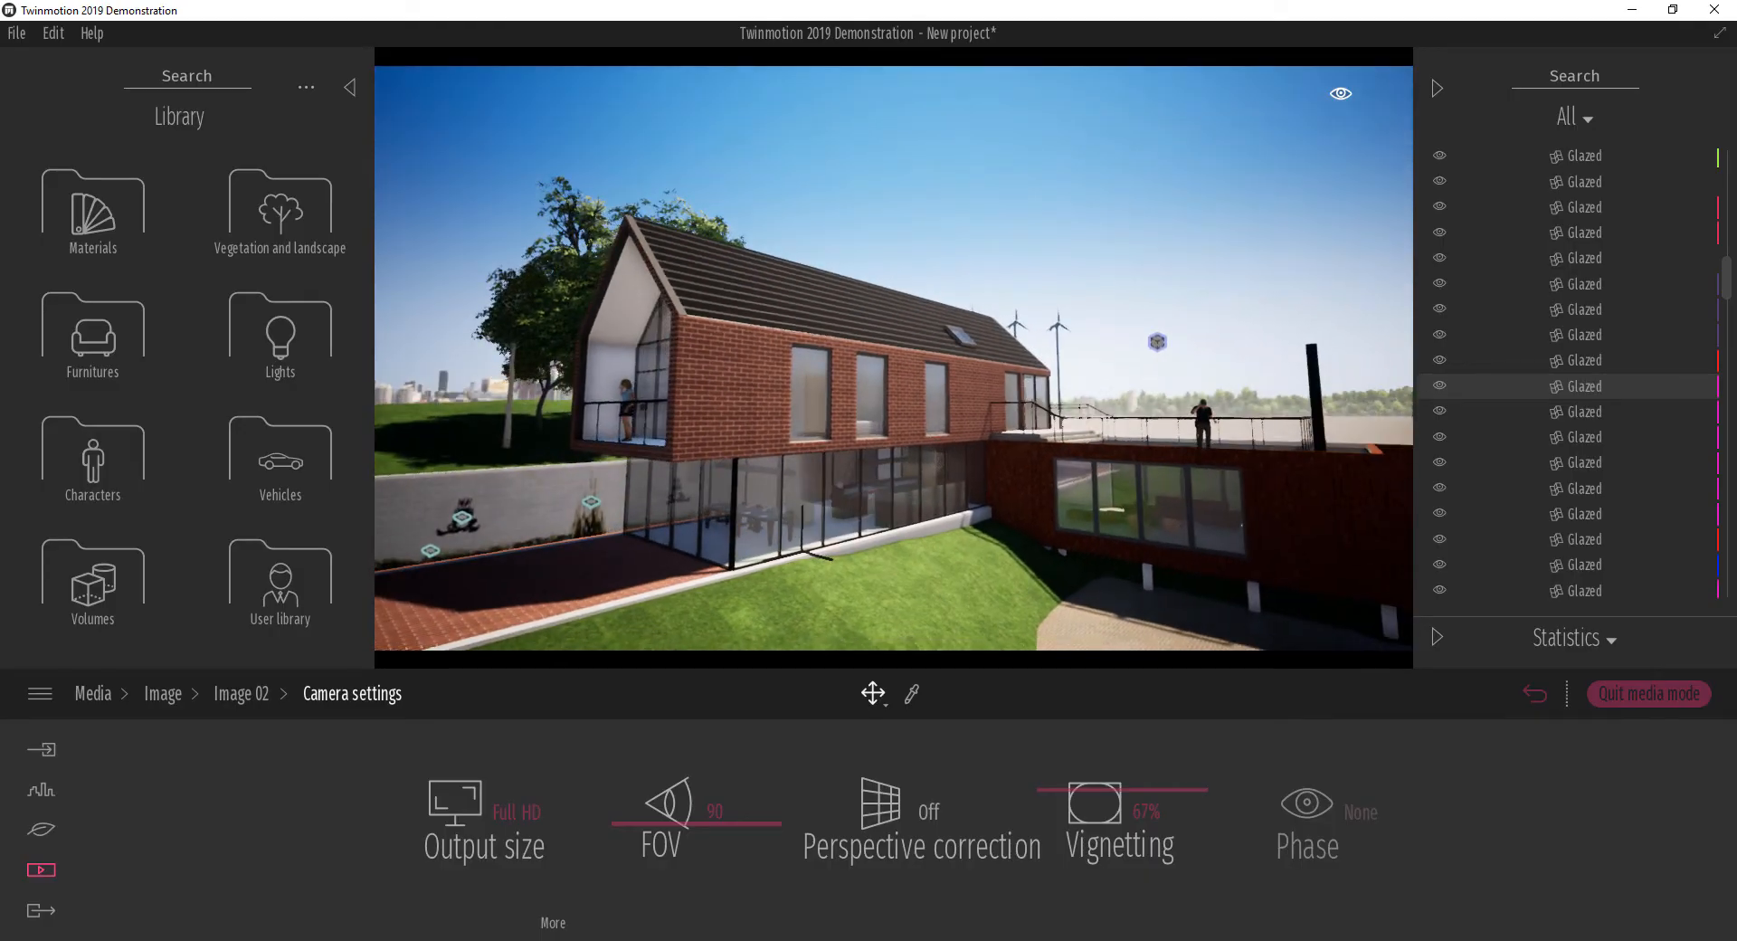
{"action": "left_click_drag", "start_coordinate": [1127, 801], "coordinate": [1125, 798]}
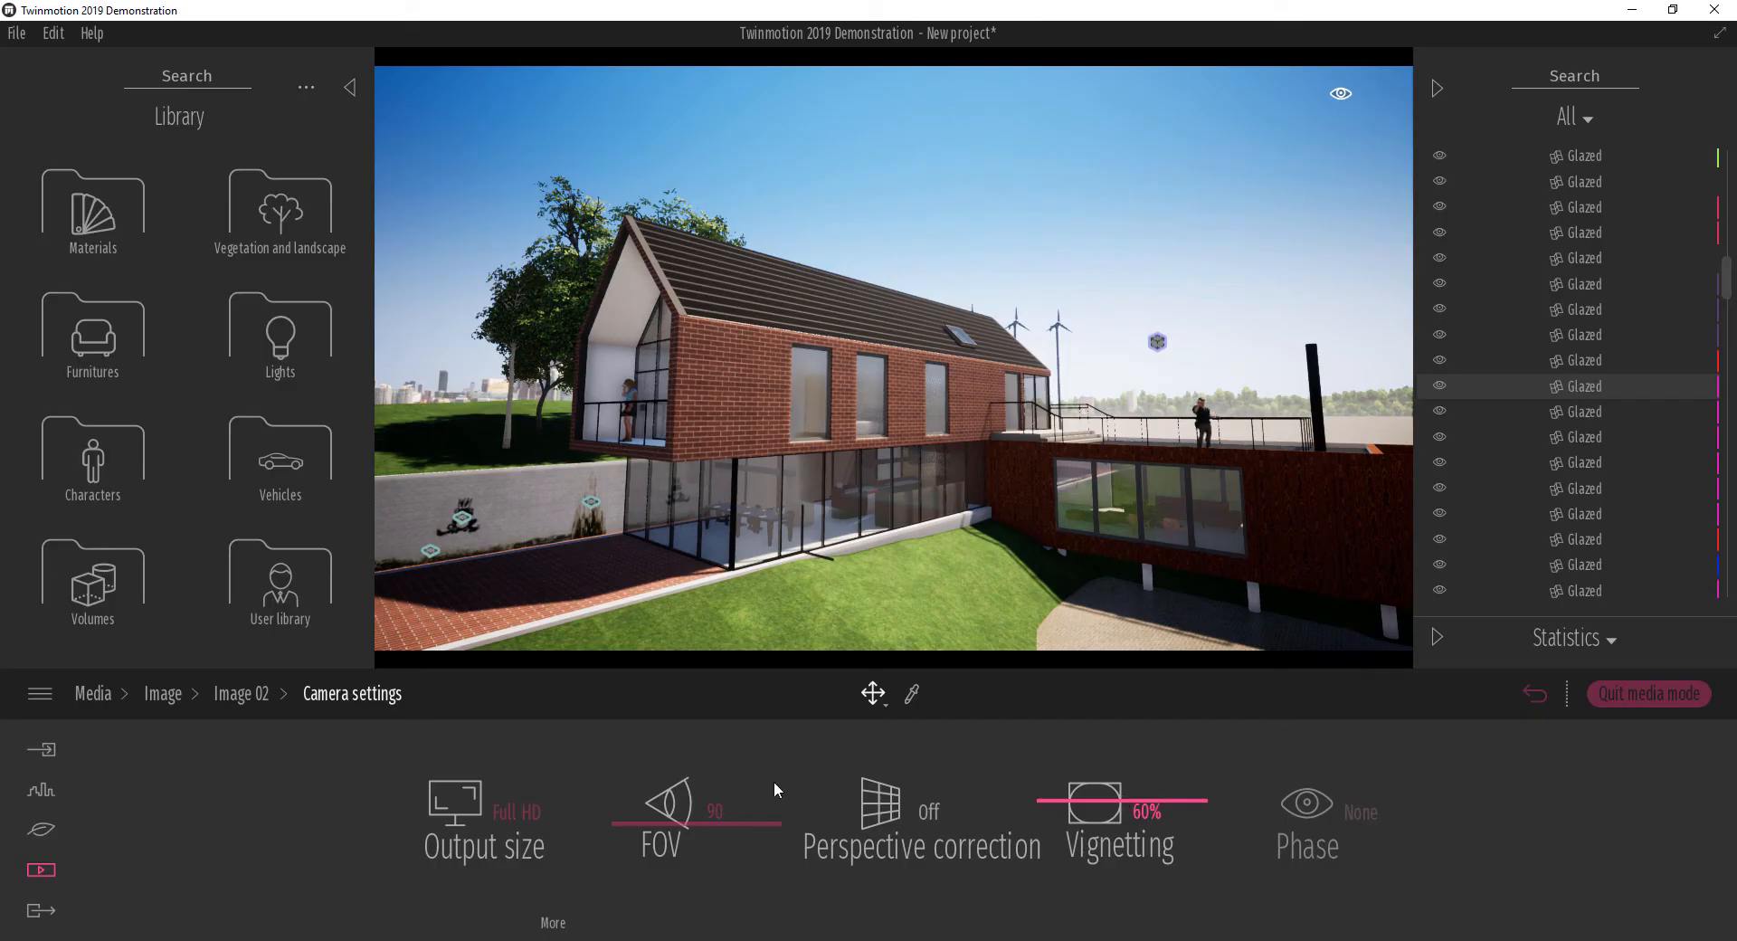
Step: Return to the image's settings, reframe the house with more lawn in view, and open the DOF settings
{"action": "left_click", "coordinate": [229, 699]}
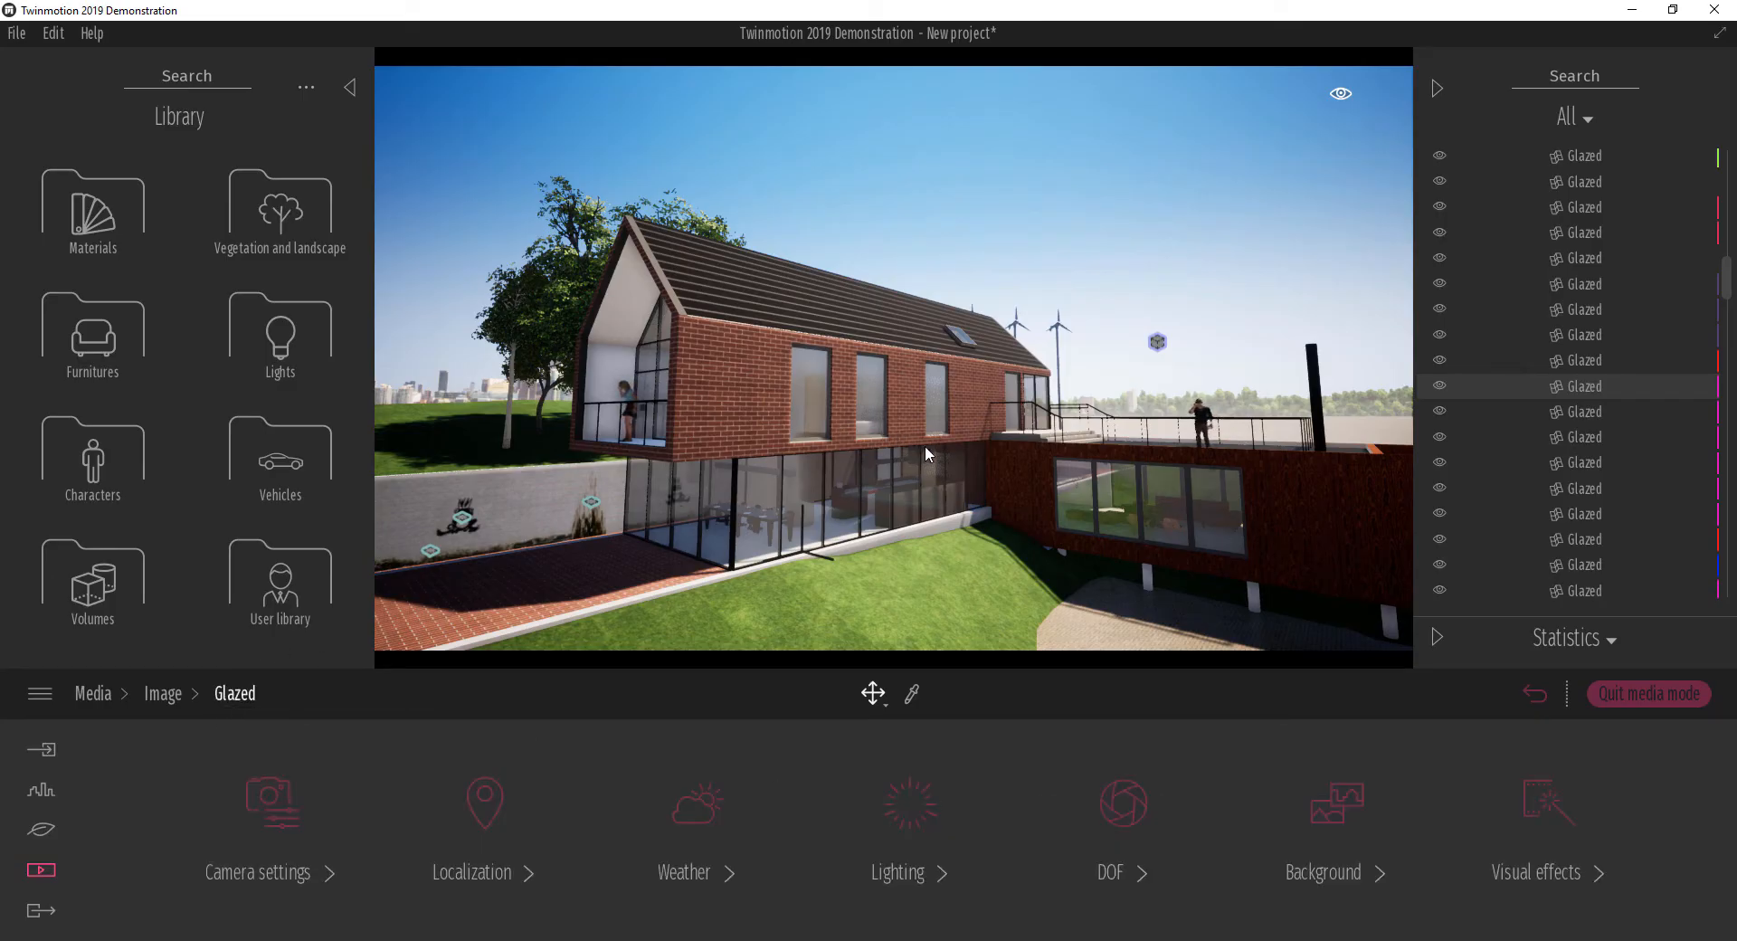
{"action": "right_click_drag", "start_coordinate": [958, 385], "coordinate": [1022, 262]}
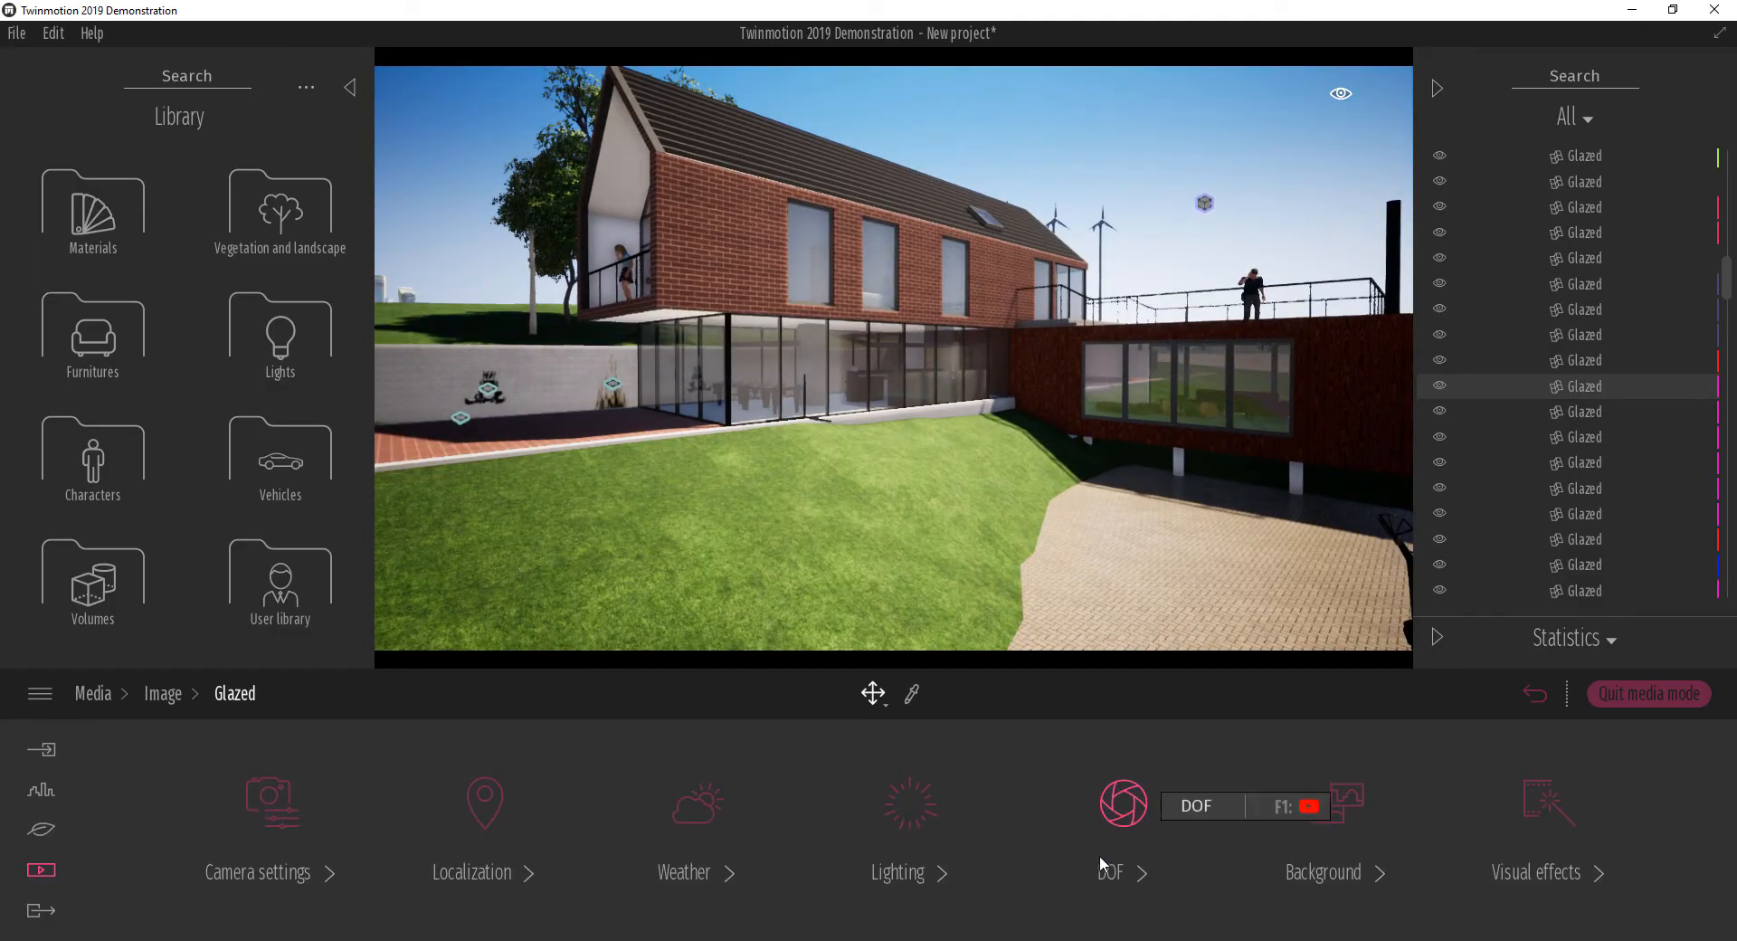
{"action": "left_click", "coordinate": [1125, 796]}
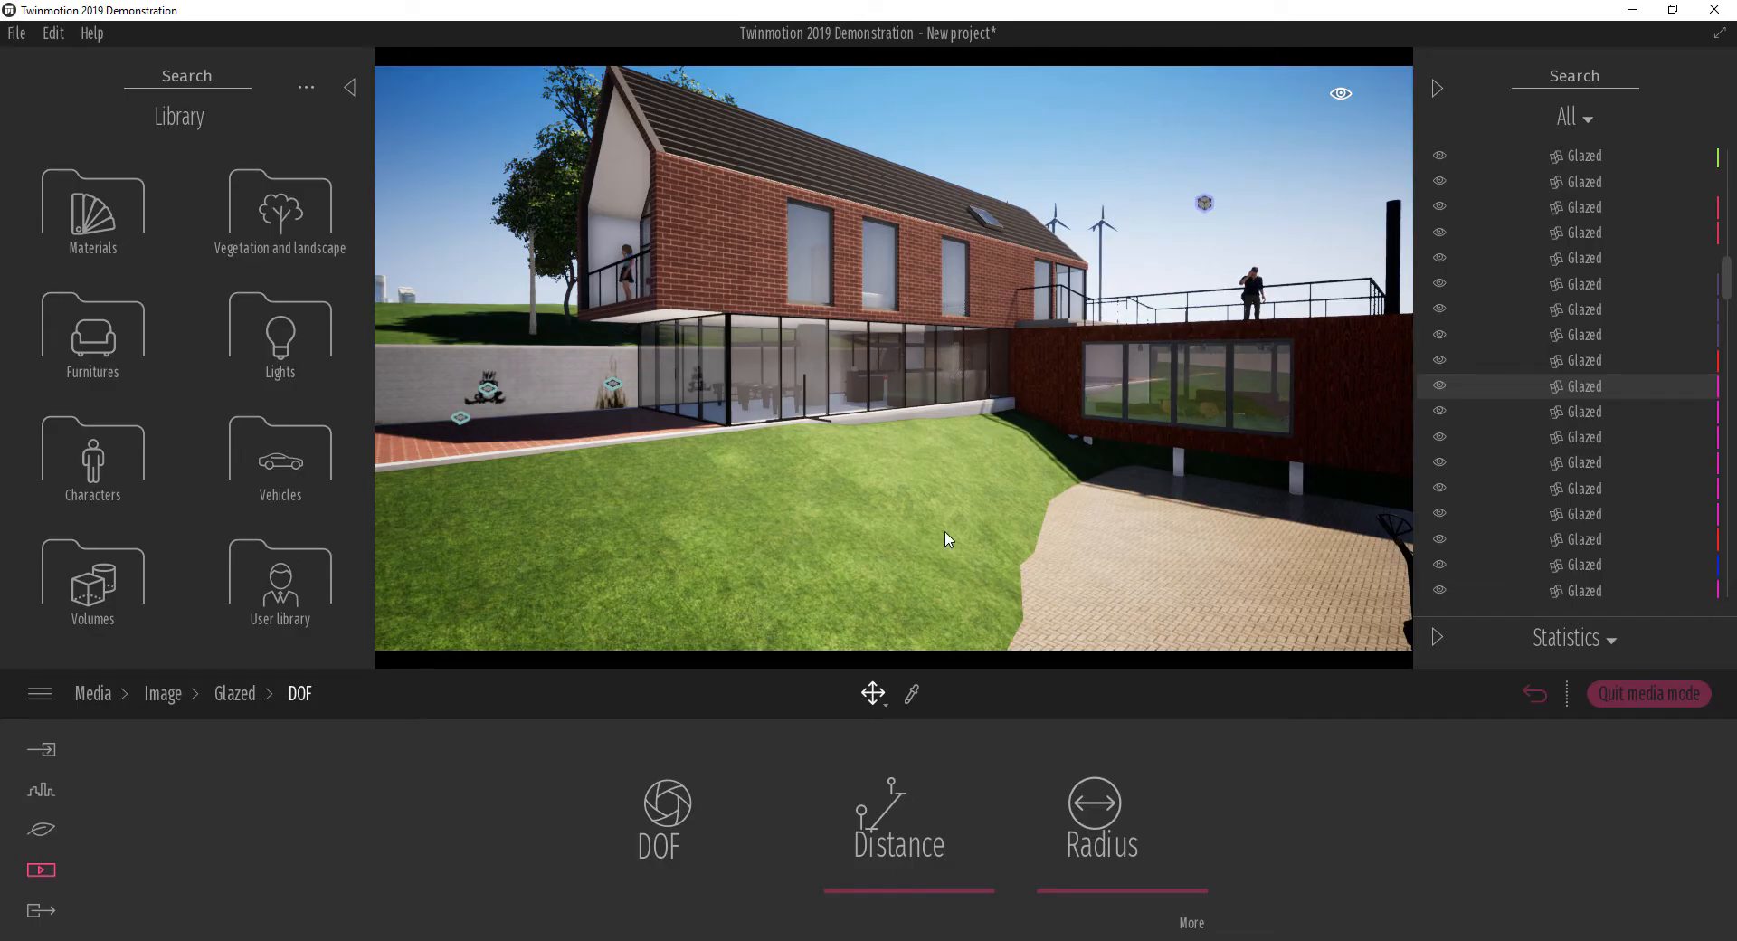
Step: Reframe the camera close to the jackhammer worker beside the road closed sign, keeping the house behind, and select the worker
{"action": "scroll", "coordinate": [1021, 485], "scroll_direction": "down", "scroll_amount": 6}
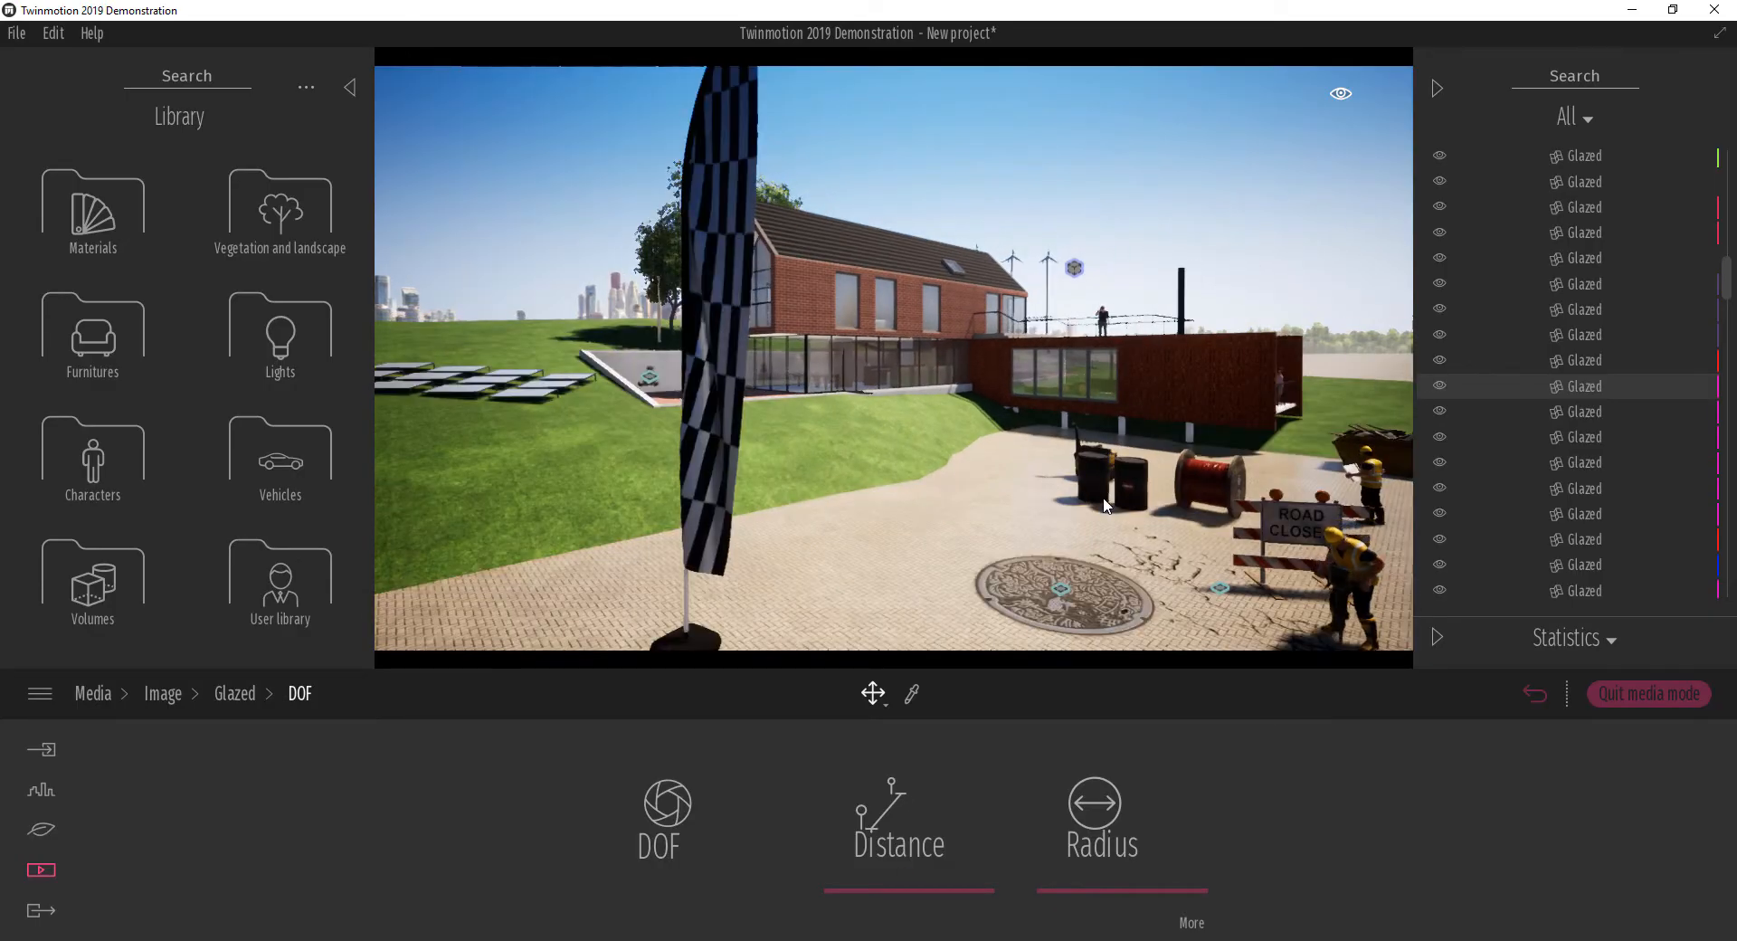
{"action": "middle_click_drag", "start_coordinate": [1020, 479], "coordinate": [875, 445], "text": "shift"}
{"action": "scroll", "coordinate": [929, 479], "scroll_direction": "up", "scroll_amount": 2}
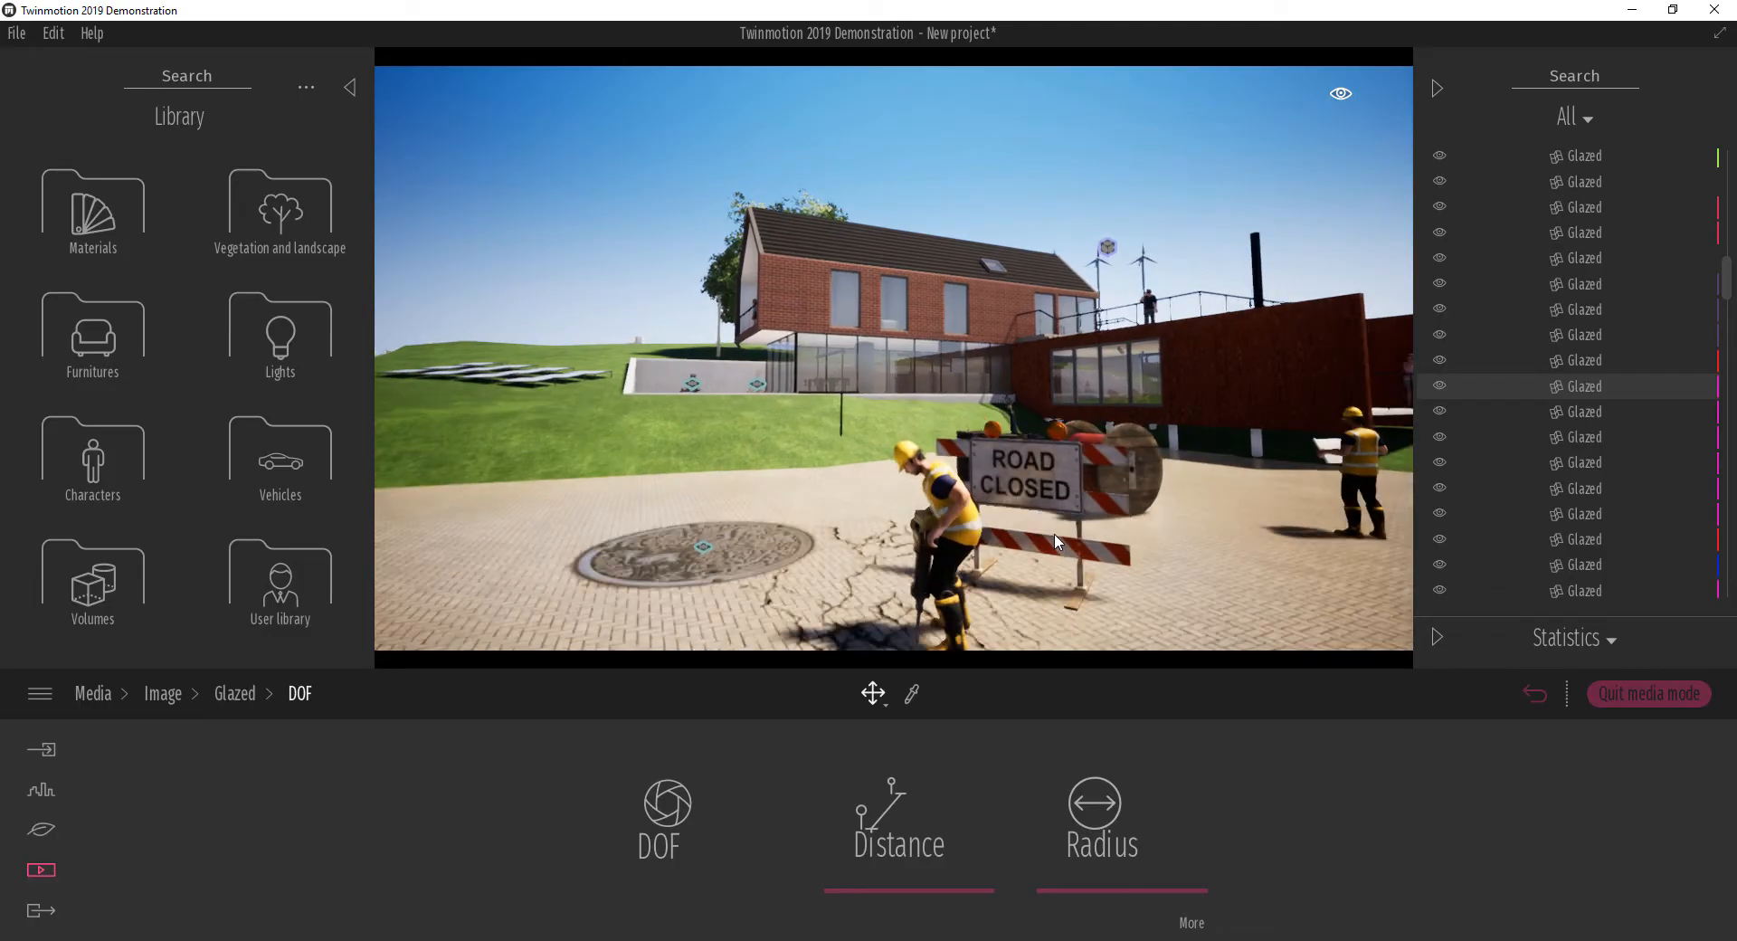
{"action": "middle_click_drag", "start_coordinate": [1027, 484], "coordinate": [1029, 396], "text": "shift"}
{"action": "scroll", "coordinate": [1028, 397], "scroll_direction": "up", "scroll_amount": 3}
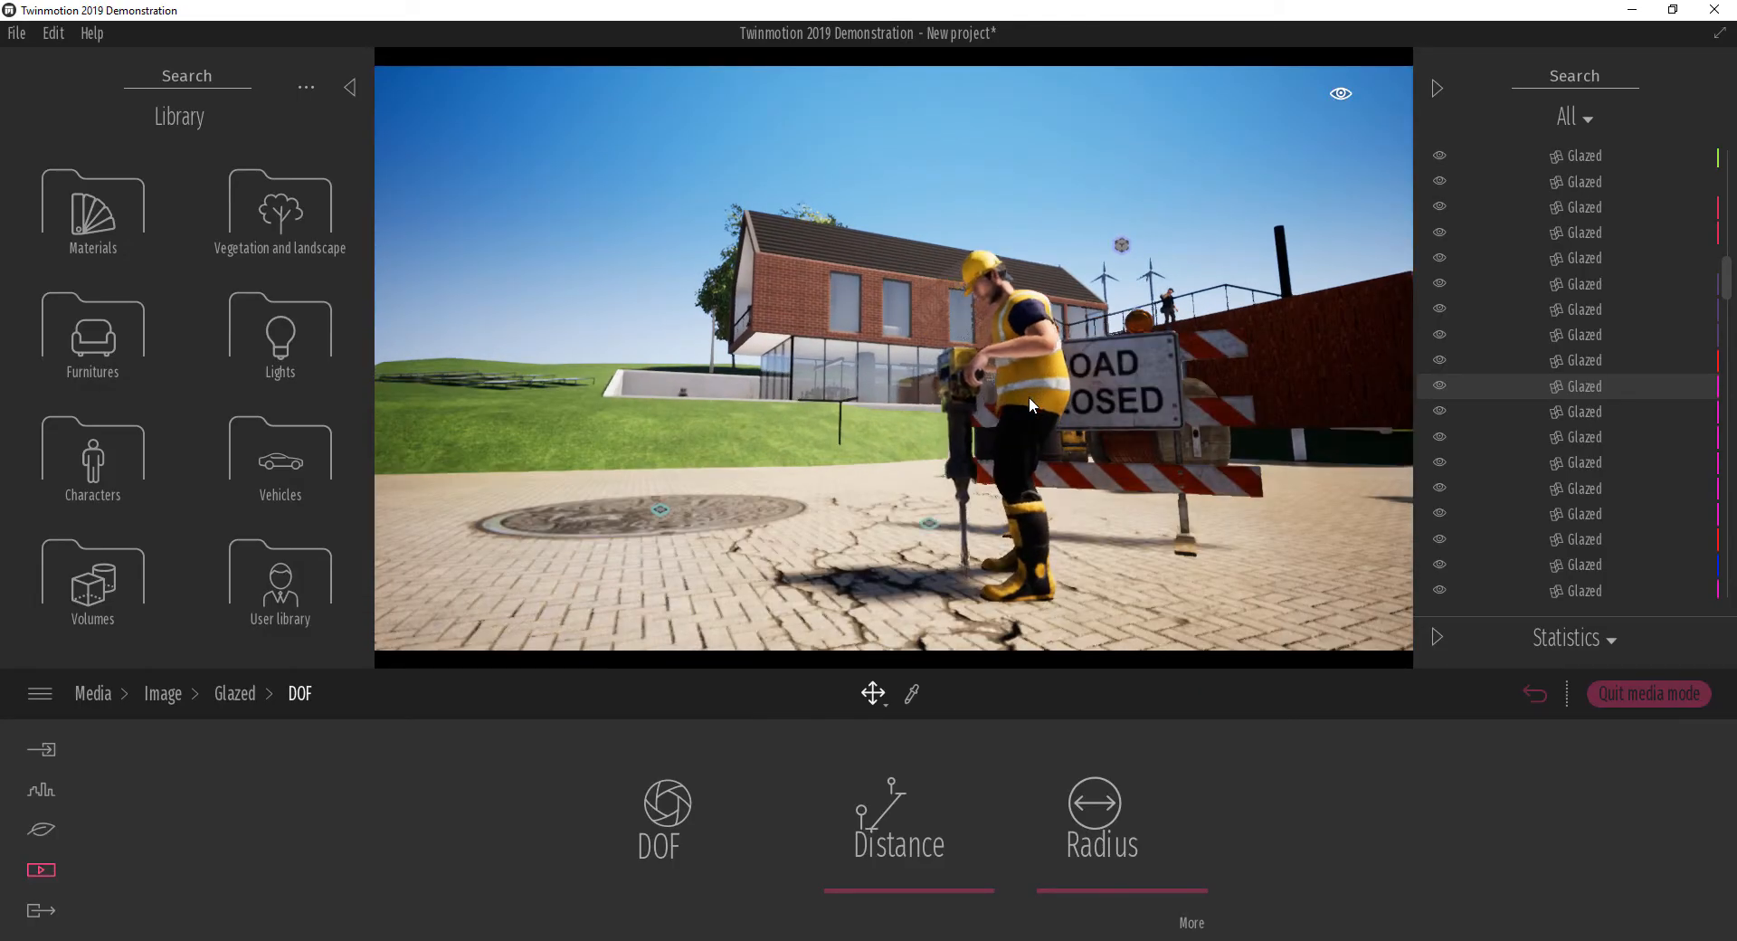
{"action": "left_click", "coordinate": [1045, 361]}
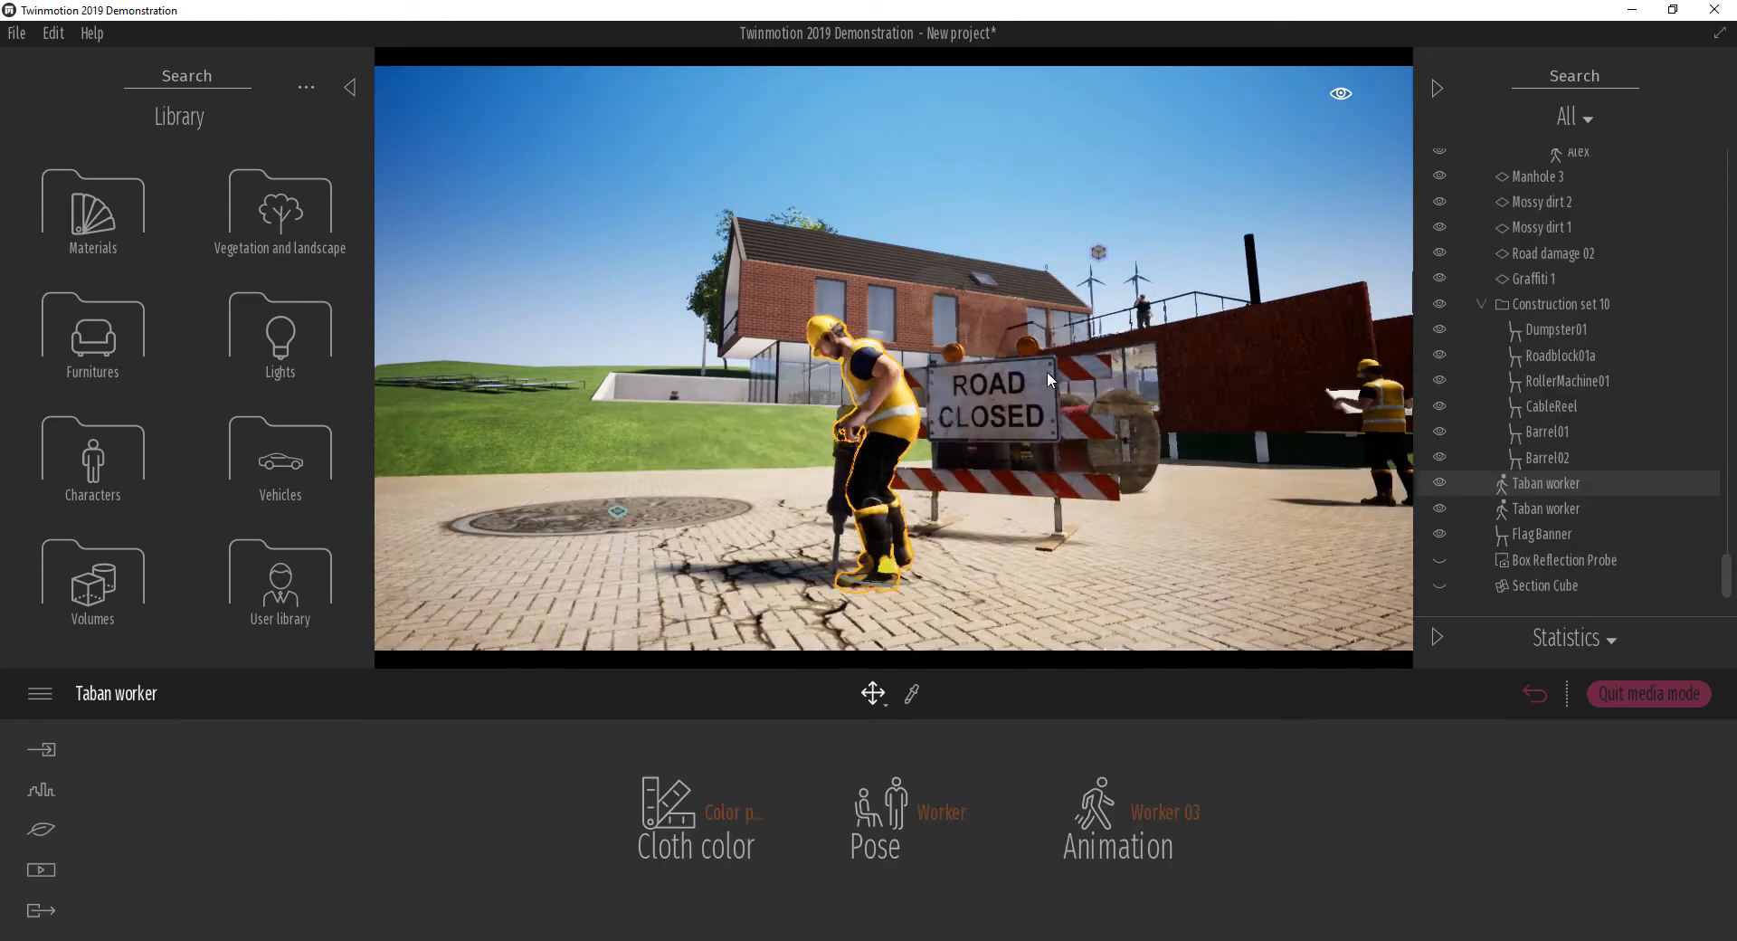
{"action": "scroll", "coordinate": [1047, 366], "scroll_direction": "down", "scroll_amount": 3}
{"action": "scroll", "coordinate": [929, 439], "scroll_direction": "up", "scroll_amount": 5}
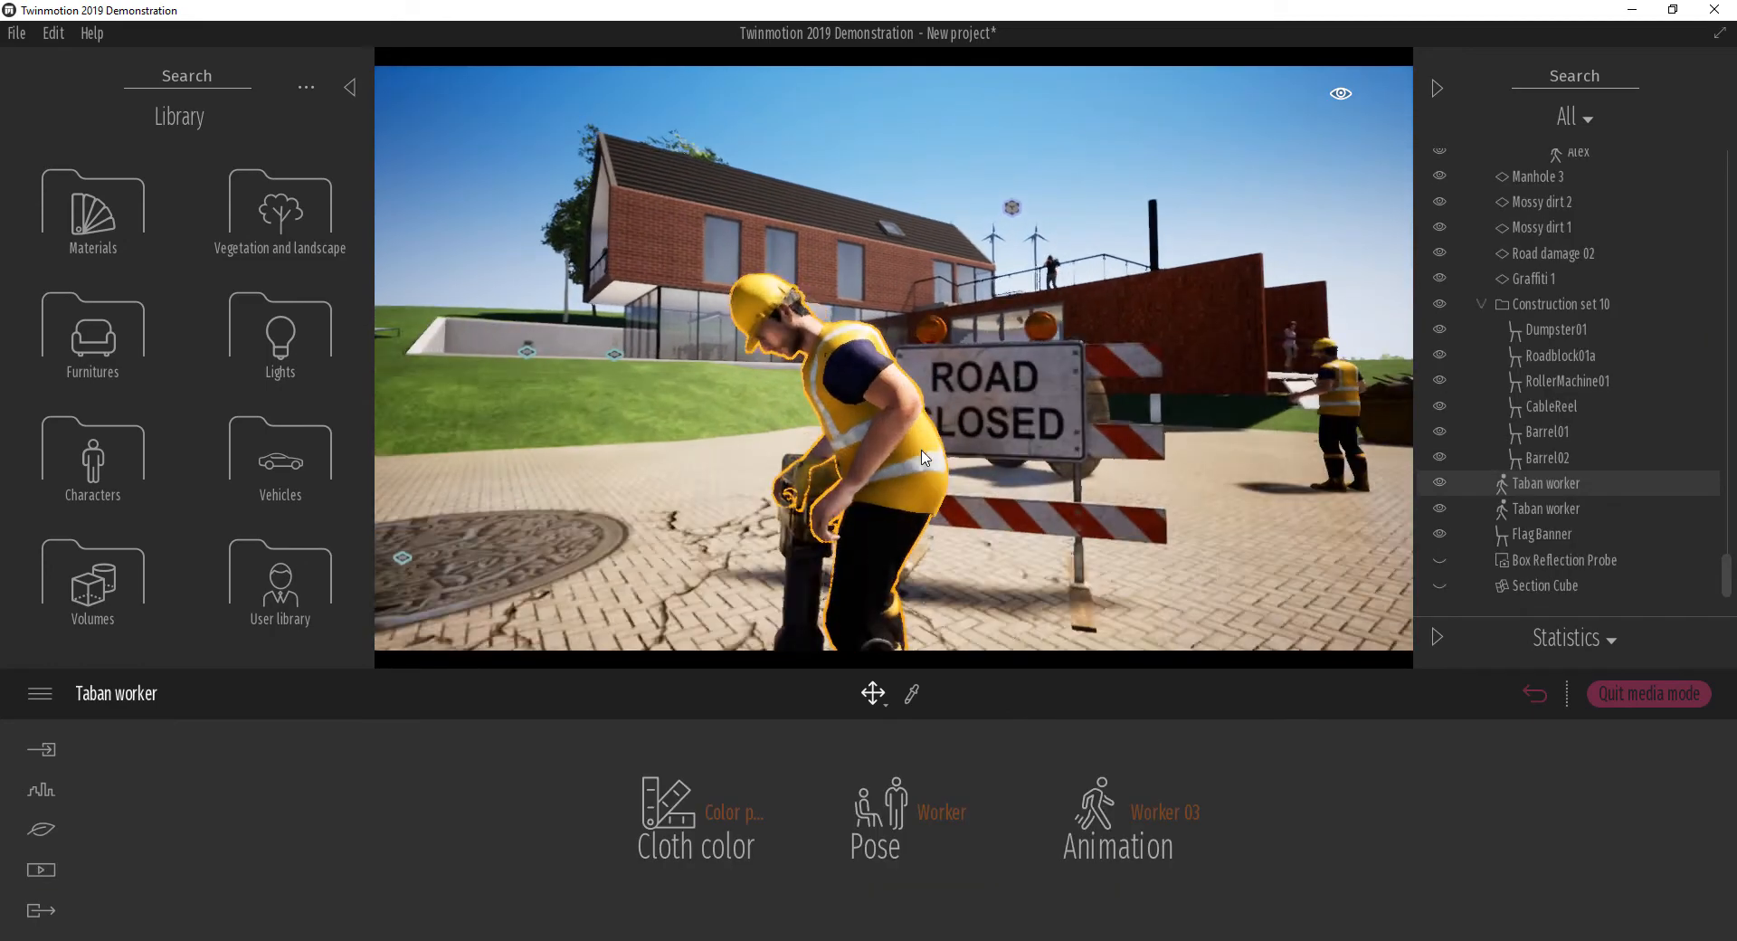
{"action": "scroll", "coordinate": [945, 462], "scroll_direction": "down", "scroll_amount": 3}
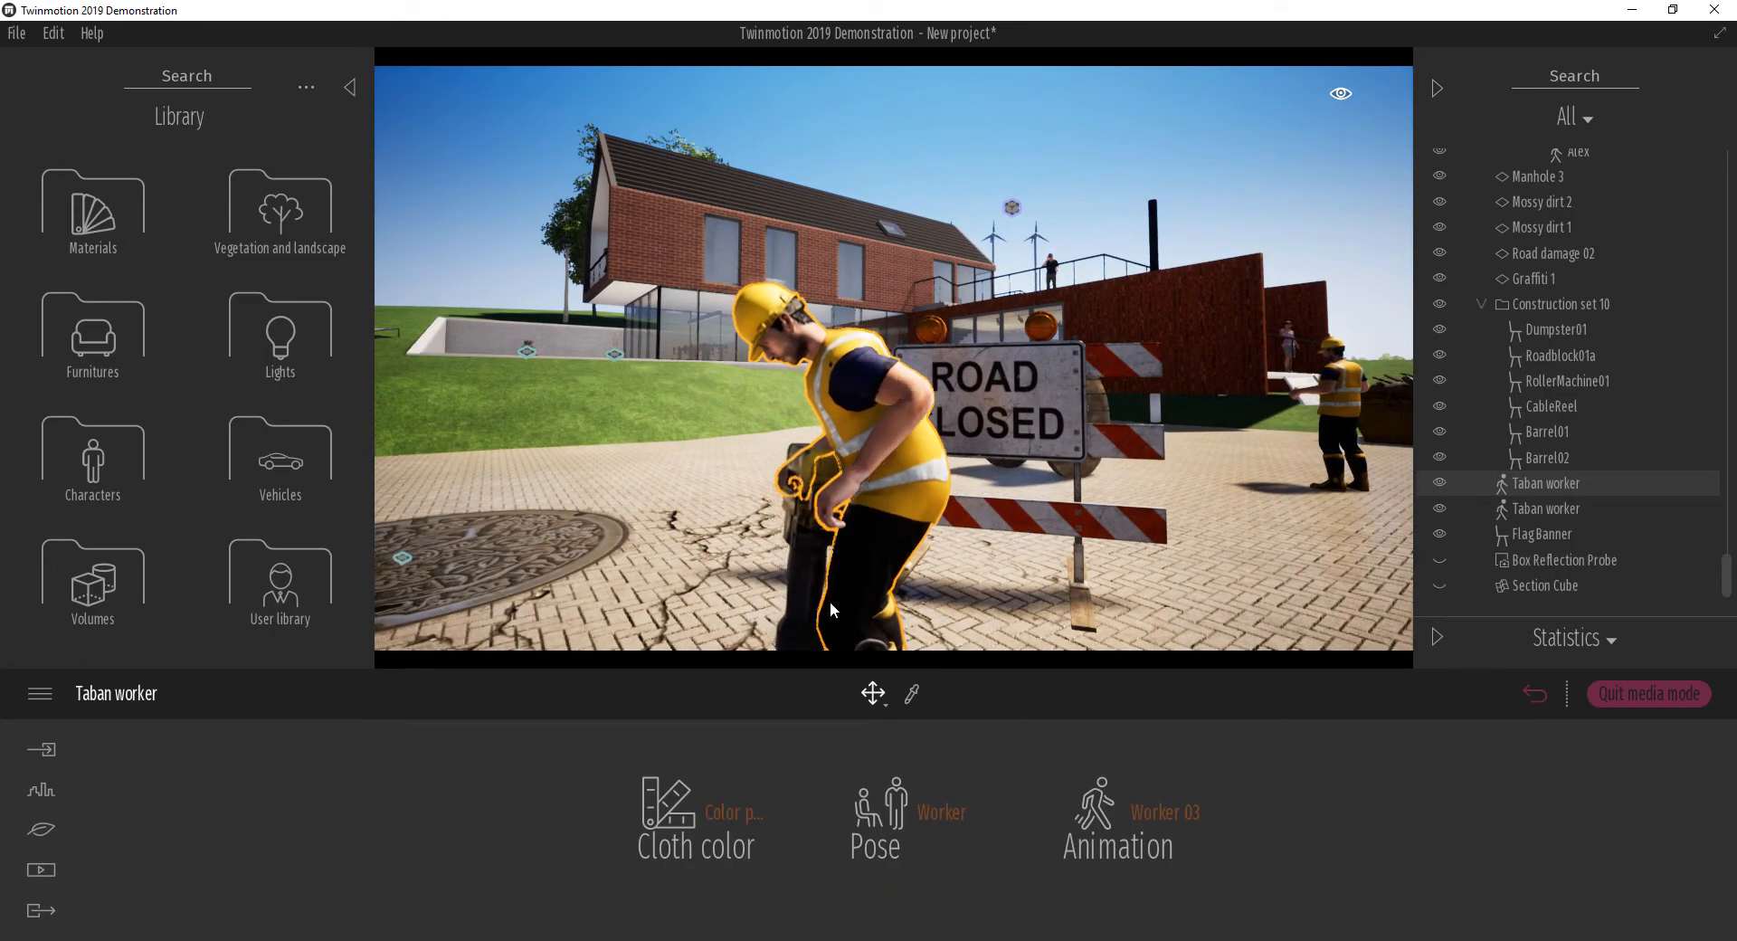
Step: Turn on depth of field for Image 02 with a distance of 0.10 m and a radius of 2.2 m
{"action": "left_click", "coordinate": [41, 869]}
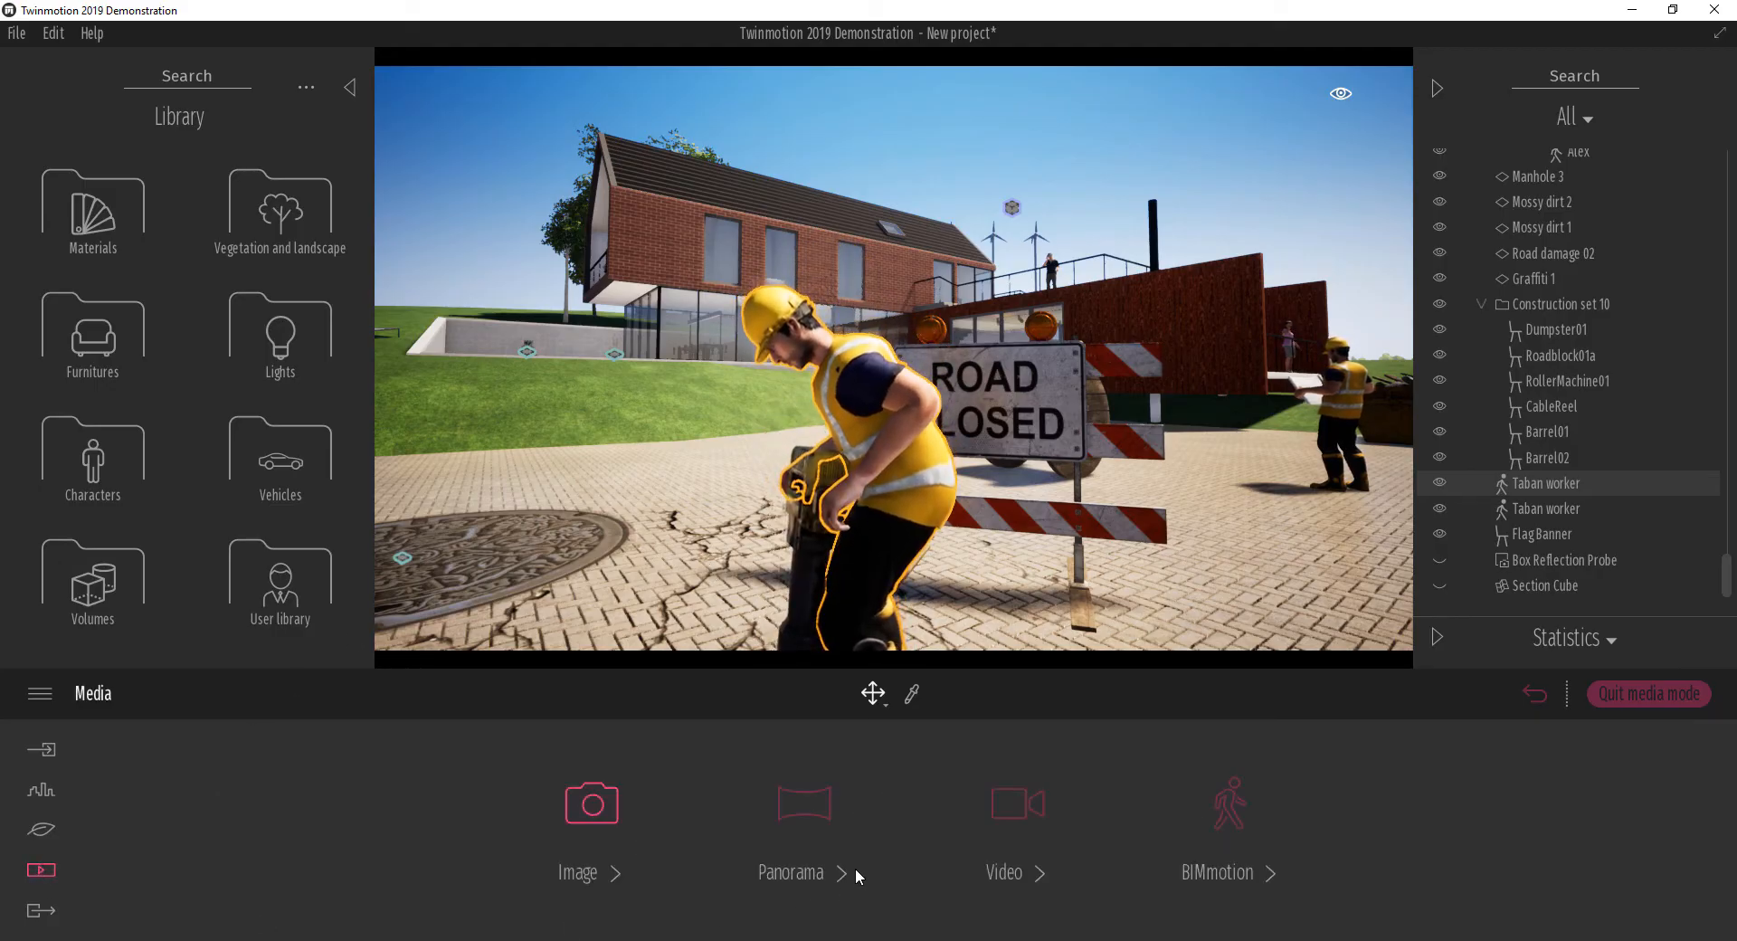
{"action": "left_click", "coordinate": [582, 873]}
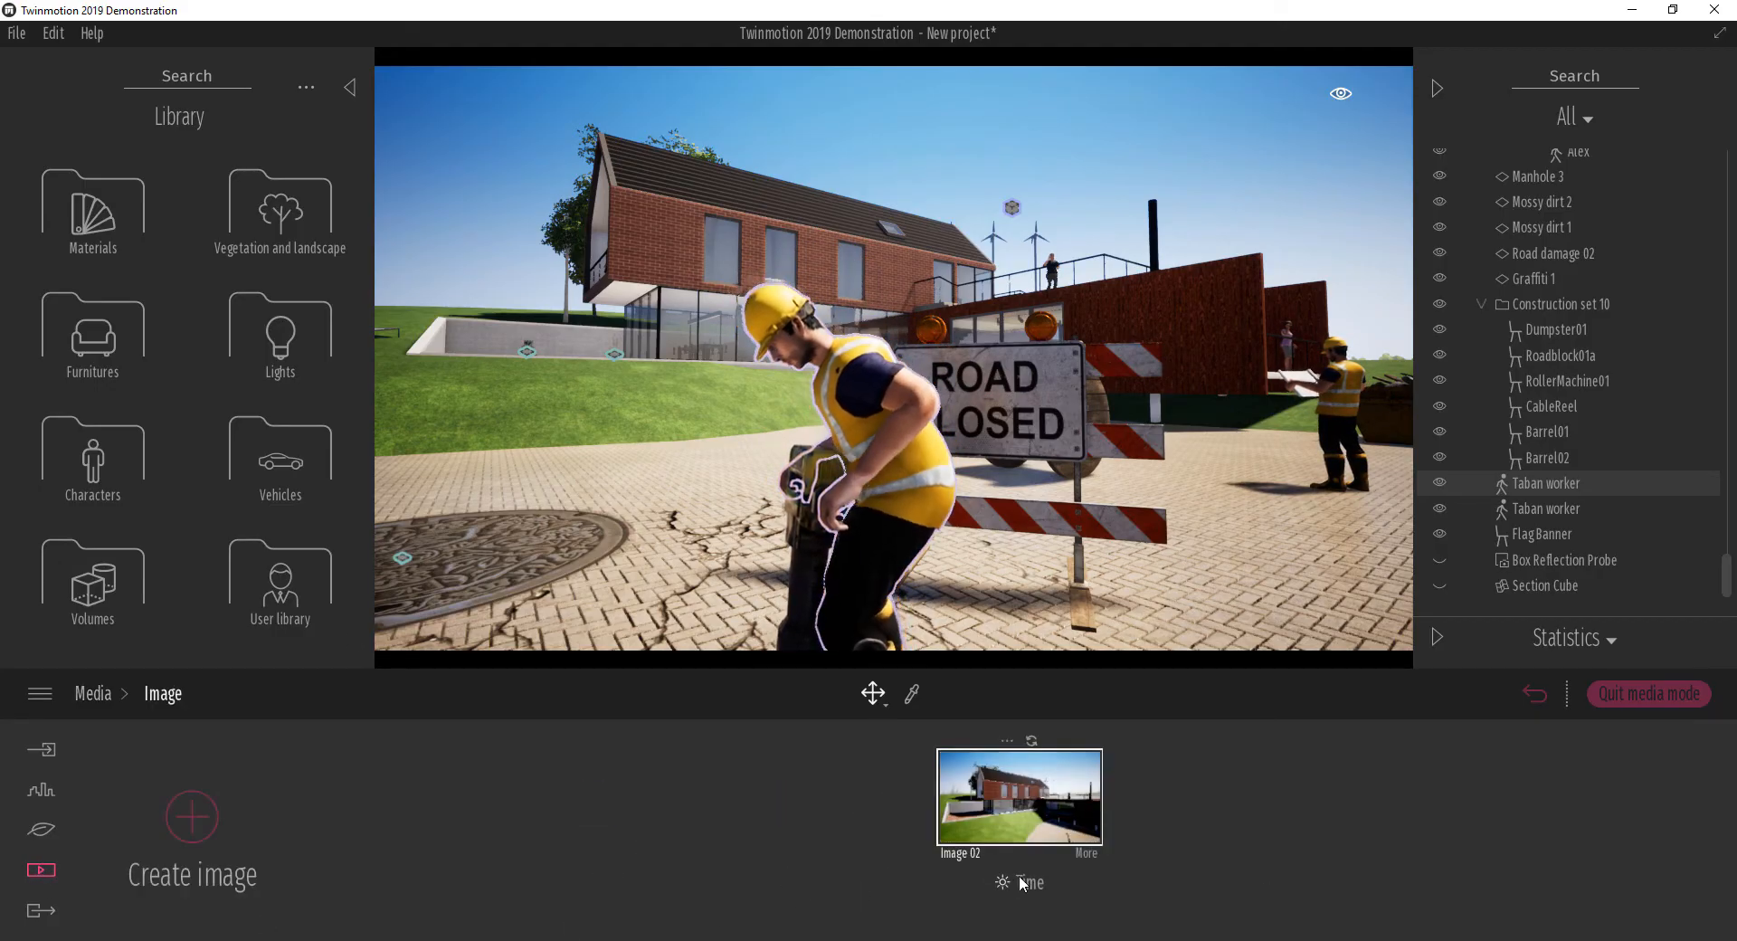
{"action": "left_click", "coordinate": [1076, 847]}
{"action": "left_click", "coordinate": [1124, 805]}
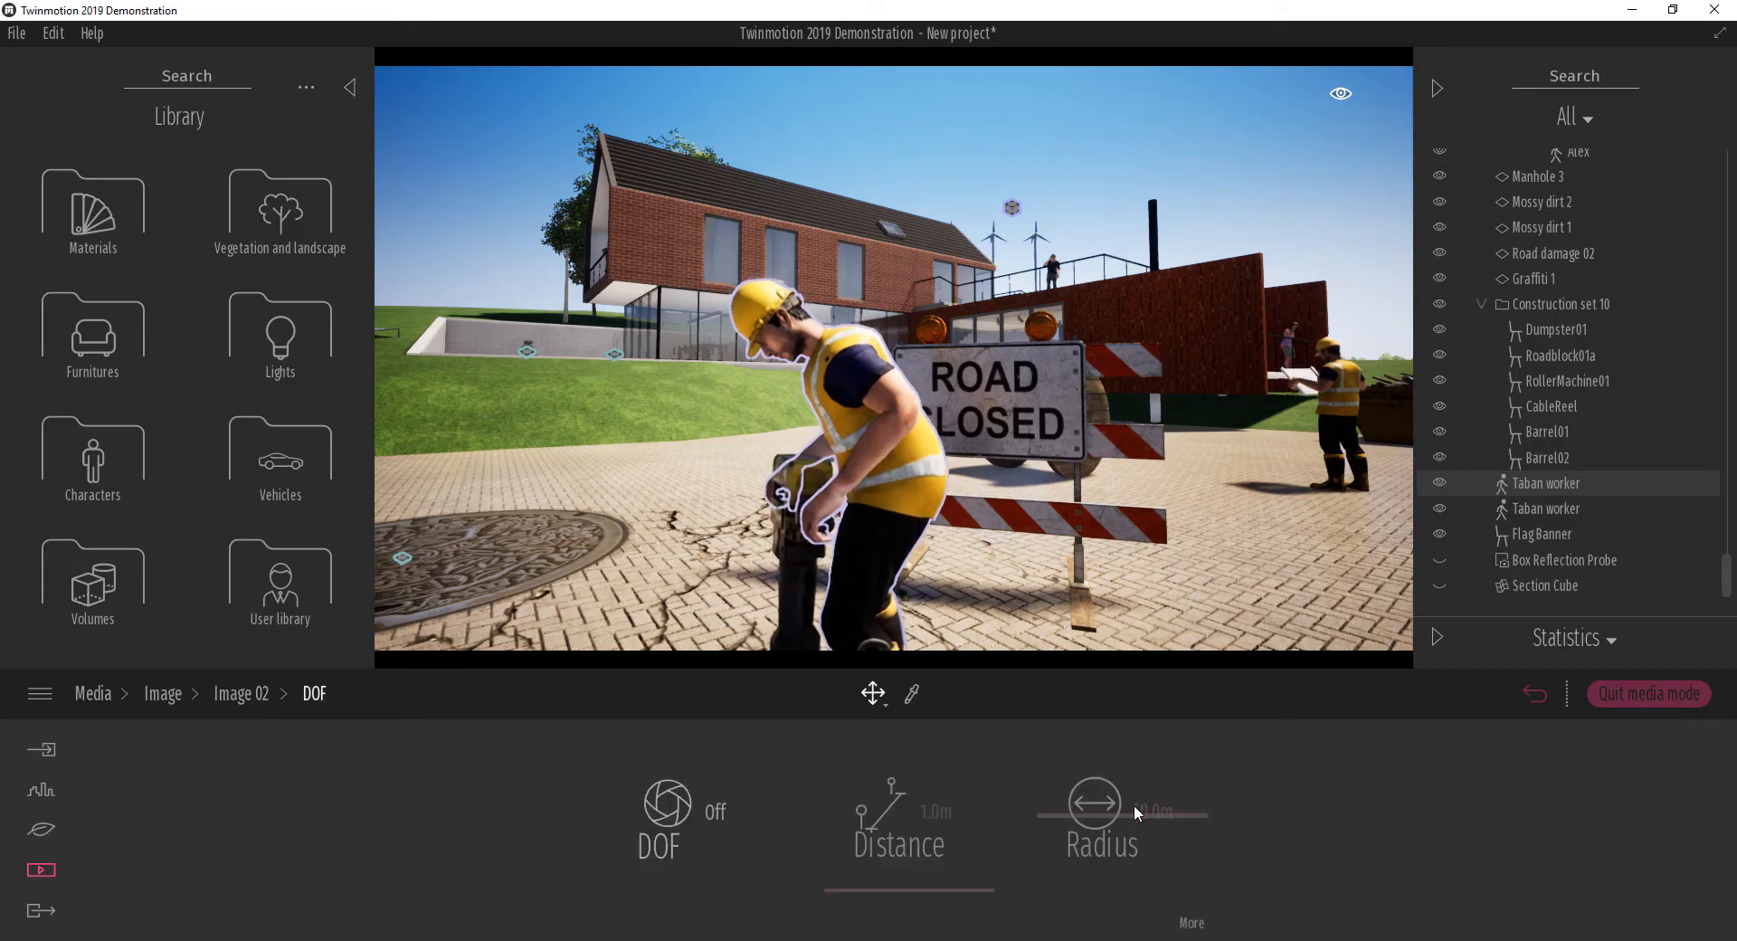
{"action": "left_click", "coordinate": [729, 808]}
{"action": "left_click_drag", "start_coordinate": [946, 890], "coordinate": [957, 894]}
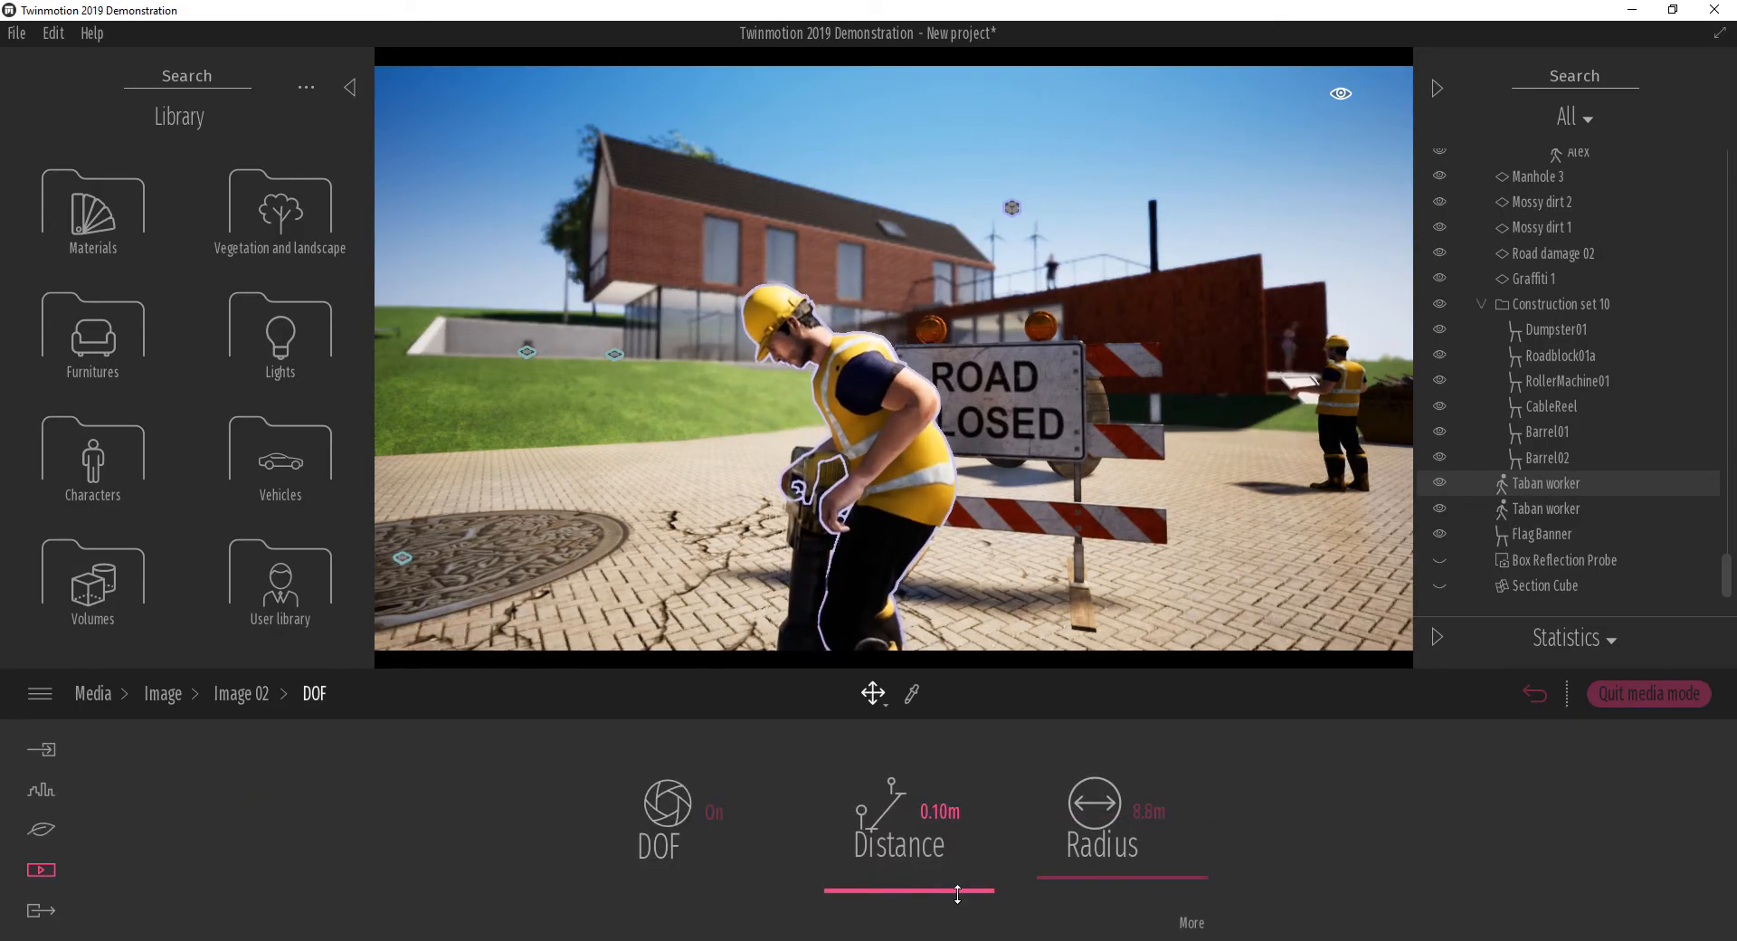
{"action": "left_click", "coordinate": [1075, 873]}
{"action": "left_click_drag", "start_coordinate": [1076, 872], "coordinate": [1080, 900]}
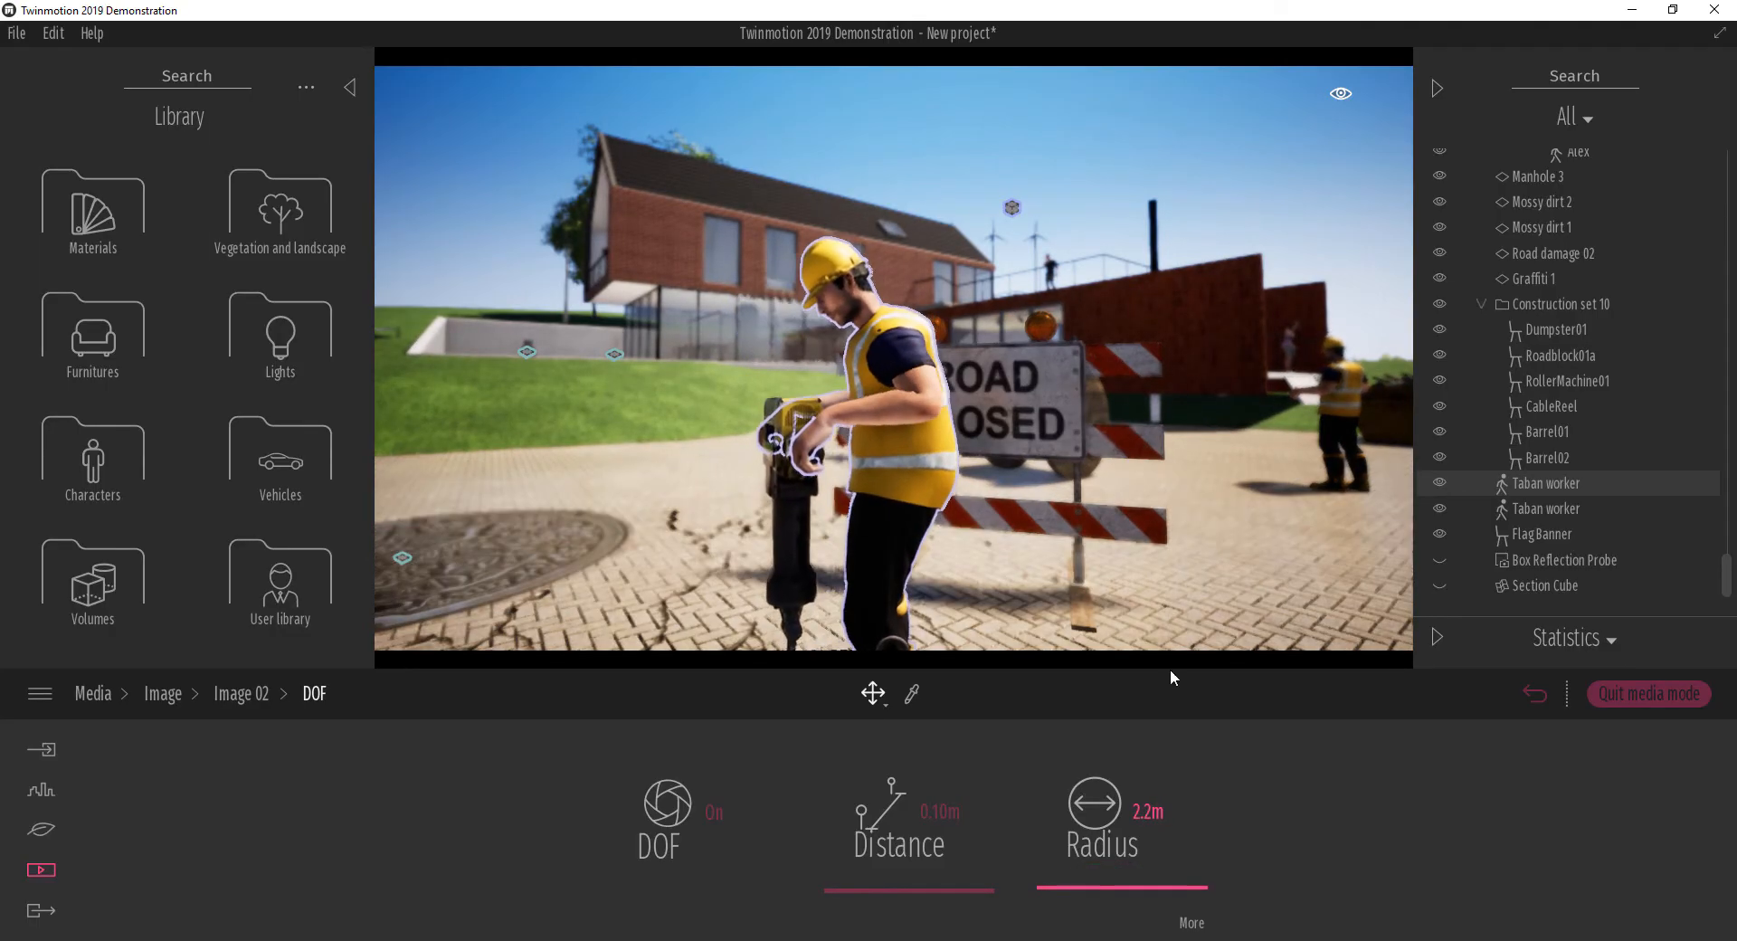
Step: Deselect the worker and reframe the view to show him in front of the barrier with the manhole cover beside him
{"action": "left_click", "coordinate": [1248, 204]}
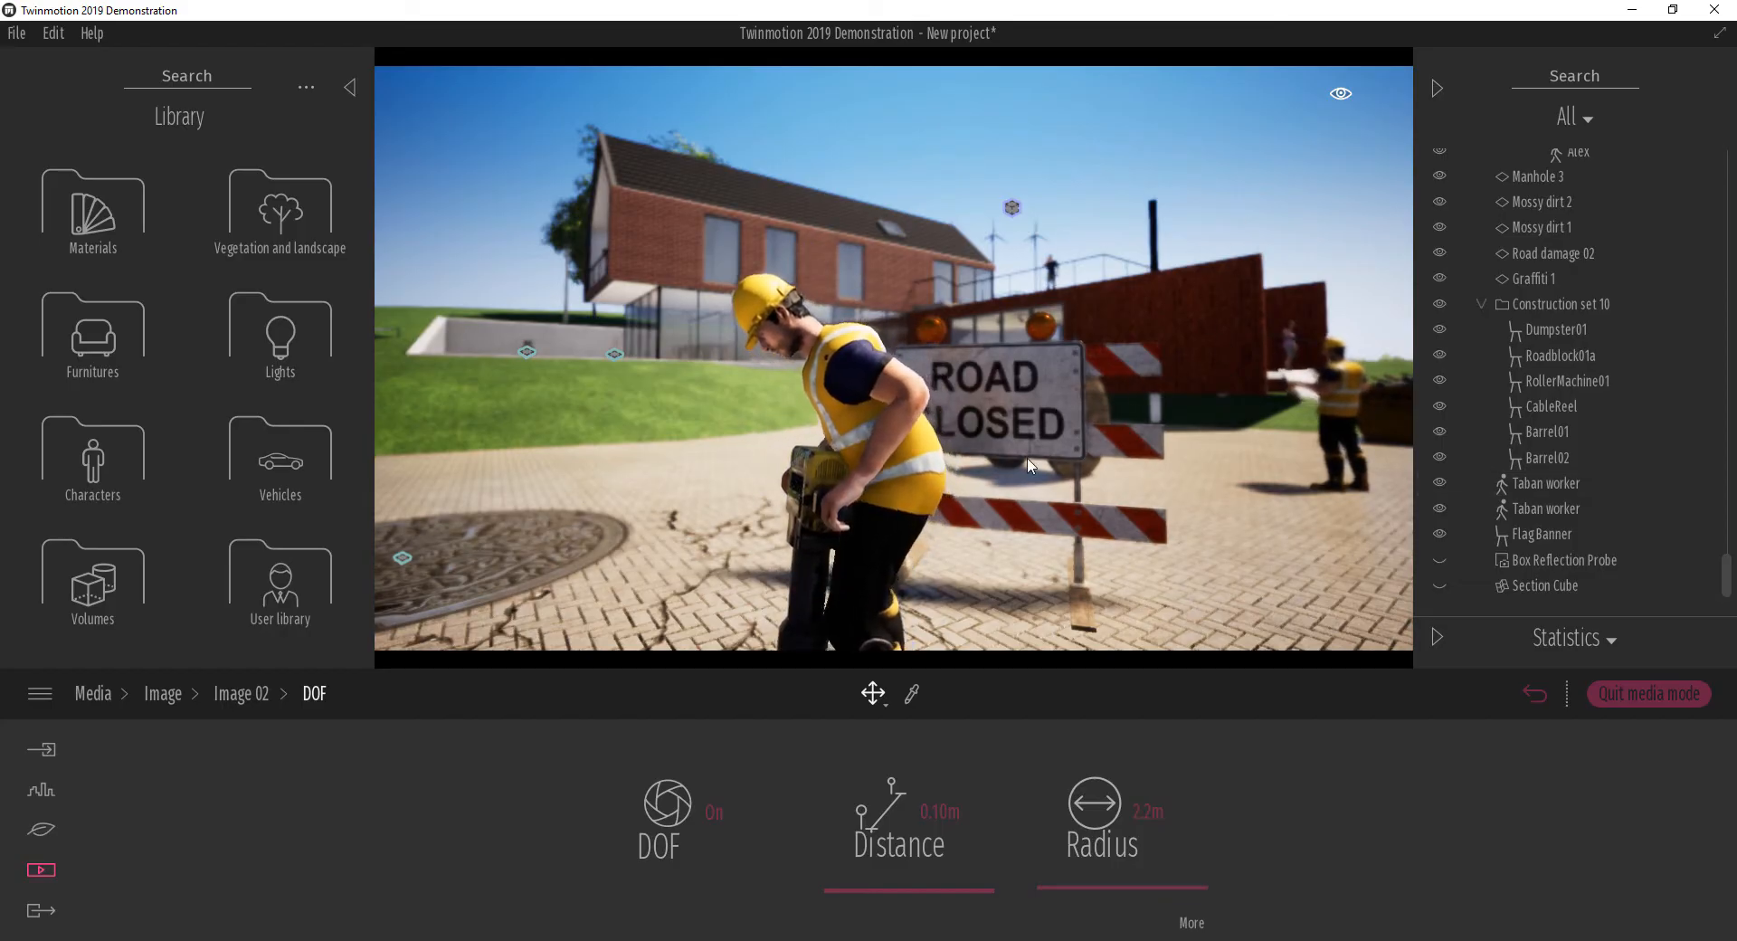
{"action": "scroll", "coordinate": [1026, 465], "scroll_direction": "down", "scroll_amount": 3}
{"action": "scroll", "coordinate": [1030, 465], "scroll_direction": "up", "scroll_amount": 3}
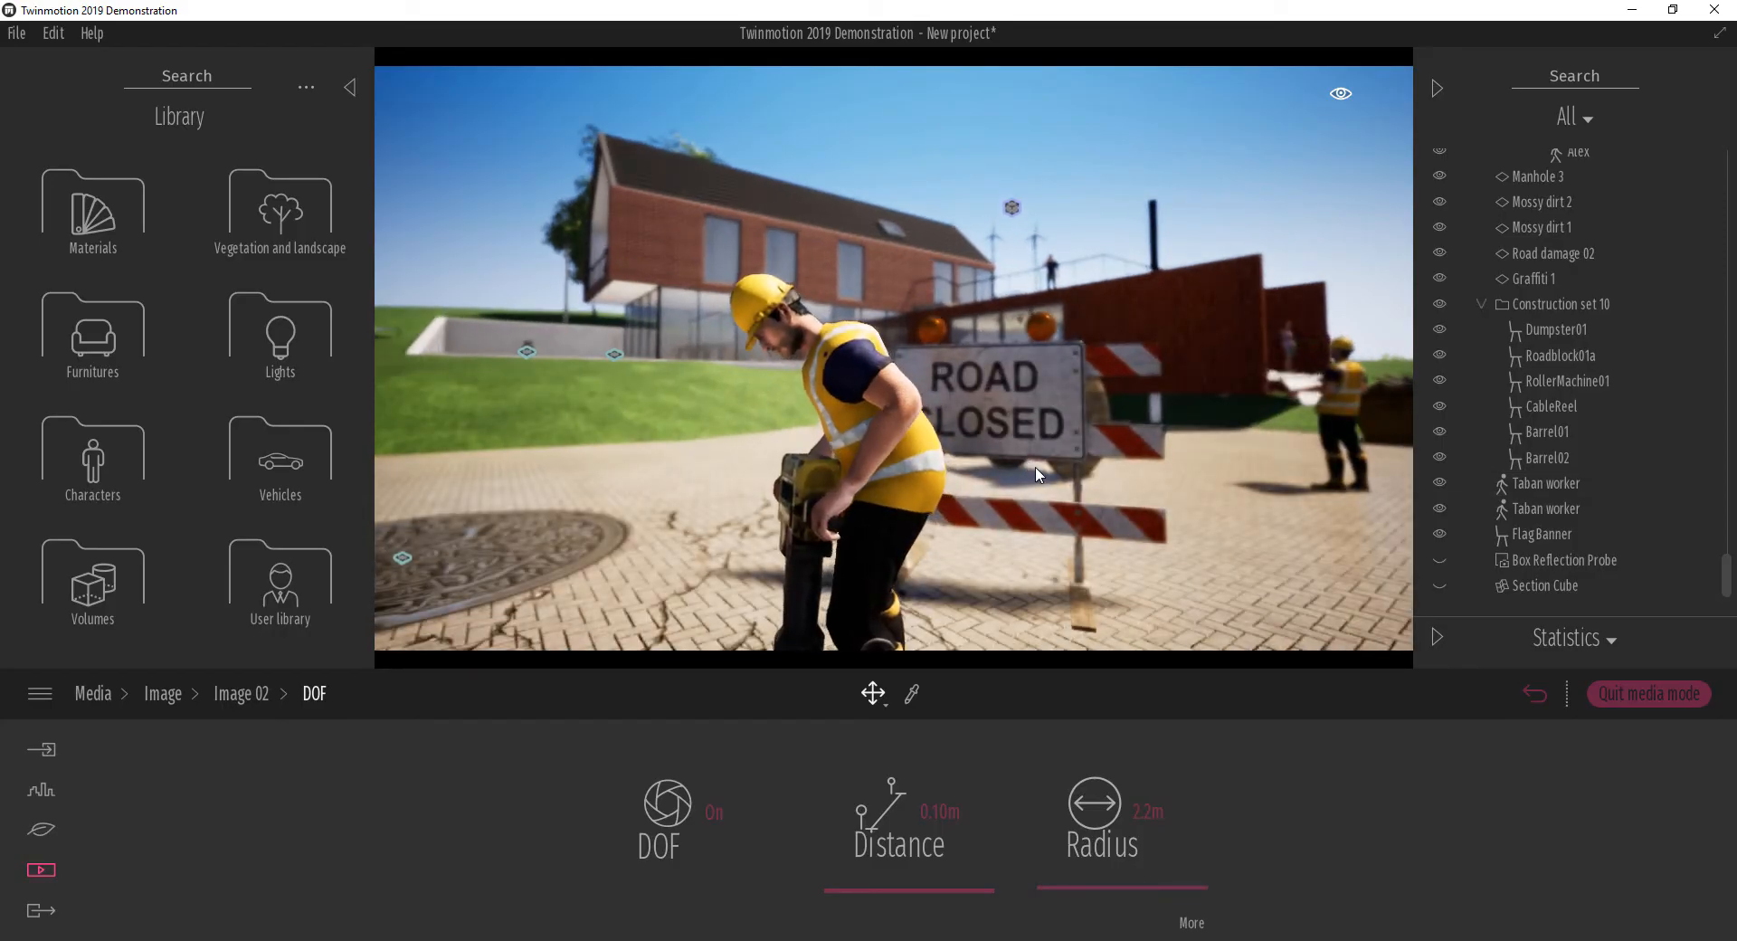
{"action": "scroll", "coordinate": [1029, 464], "scroll_direction": "up", "scroll_amount": 3}
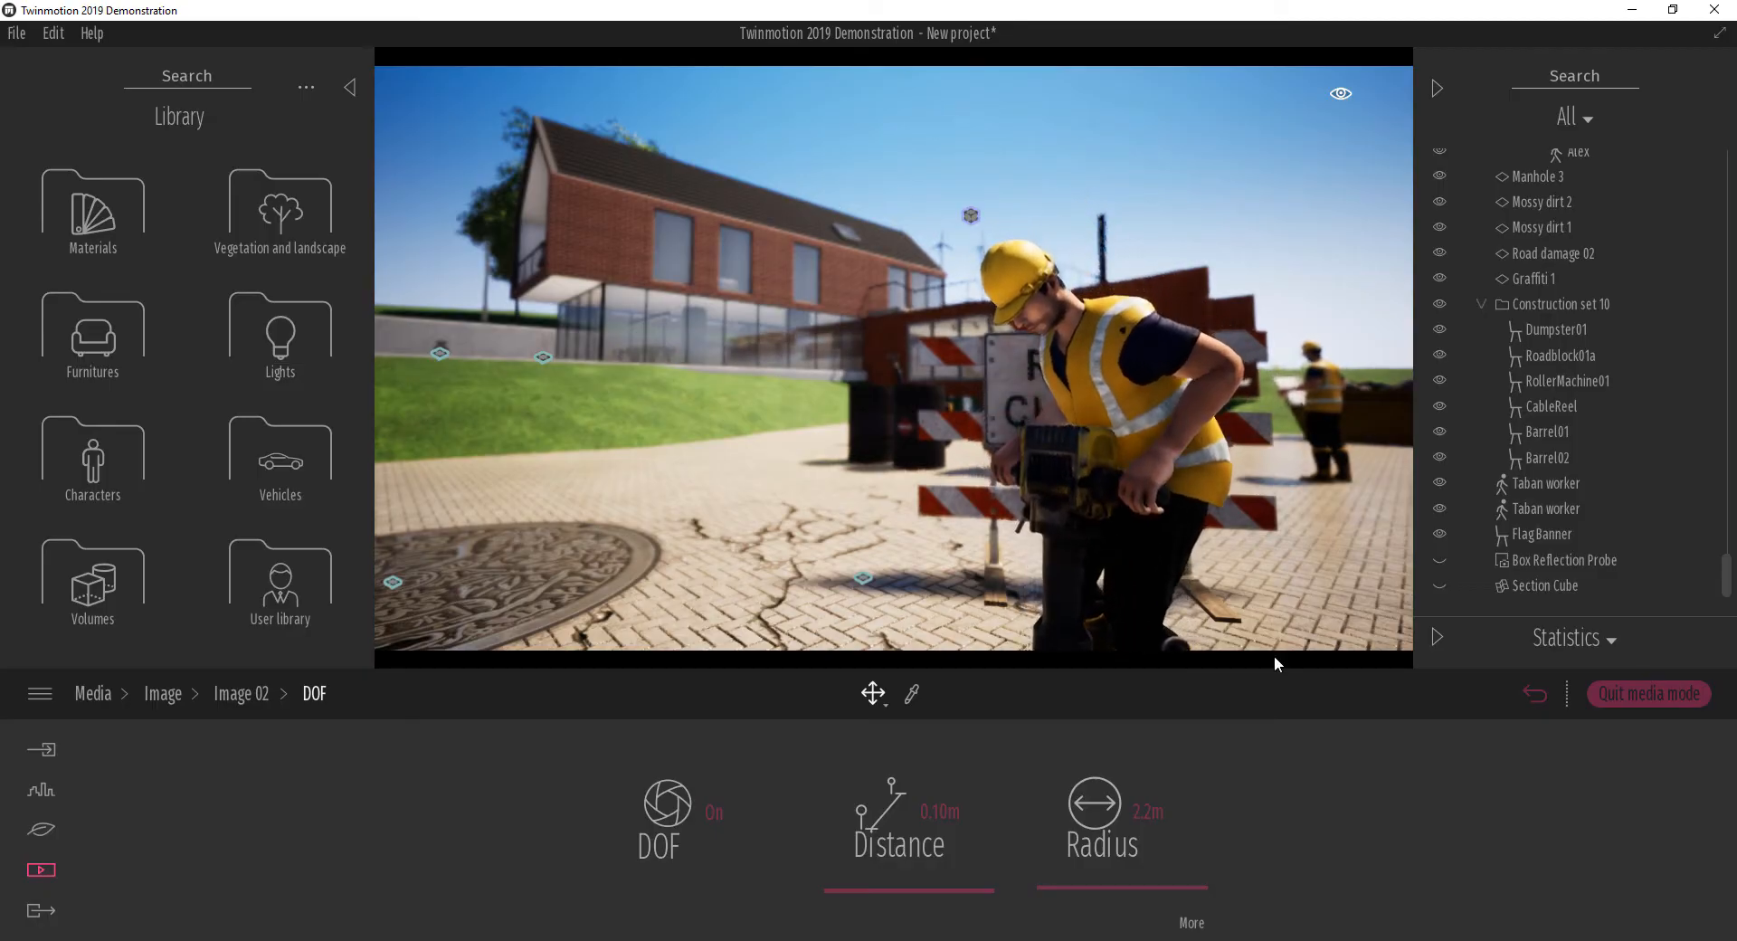
Step: Set the depth of field's far blur to 19% and near blur to 29%
{"action": "left_click", "coordinate": [1191, 925]}
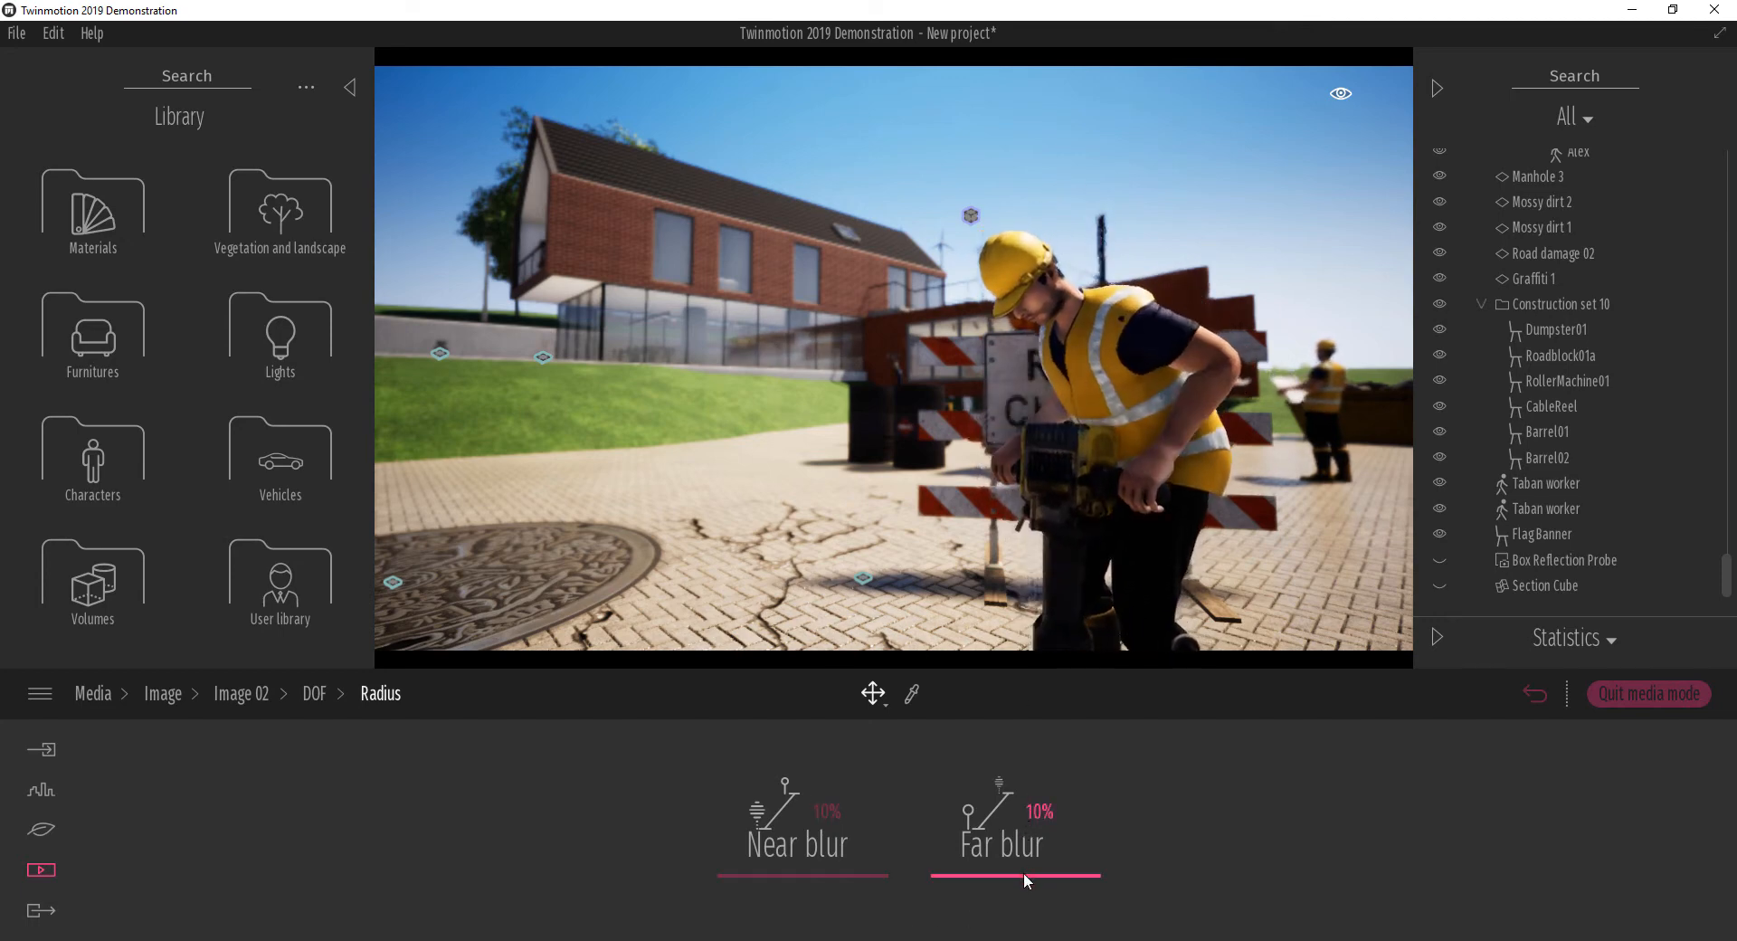
{"action": "mouse_move", "coordinate": [1023, 872]}
{"action": "left_mouse_down"}
{"action": "mouse_move", "coordinate": [1034, 810]}
{"action": "mouse_move", "coordinate": [1046, 865]}
{"action": "left_mouse_up"}
{"action": "left_click_drag", "start_coordinate": [843, 873], "coordinate": [837, 840]}
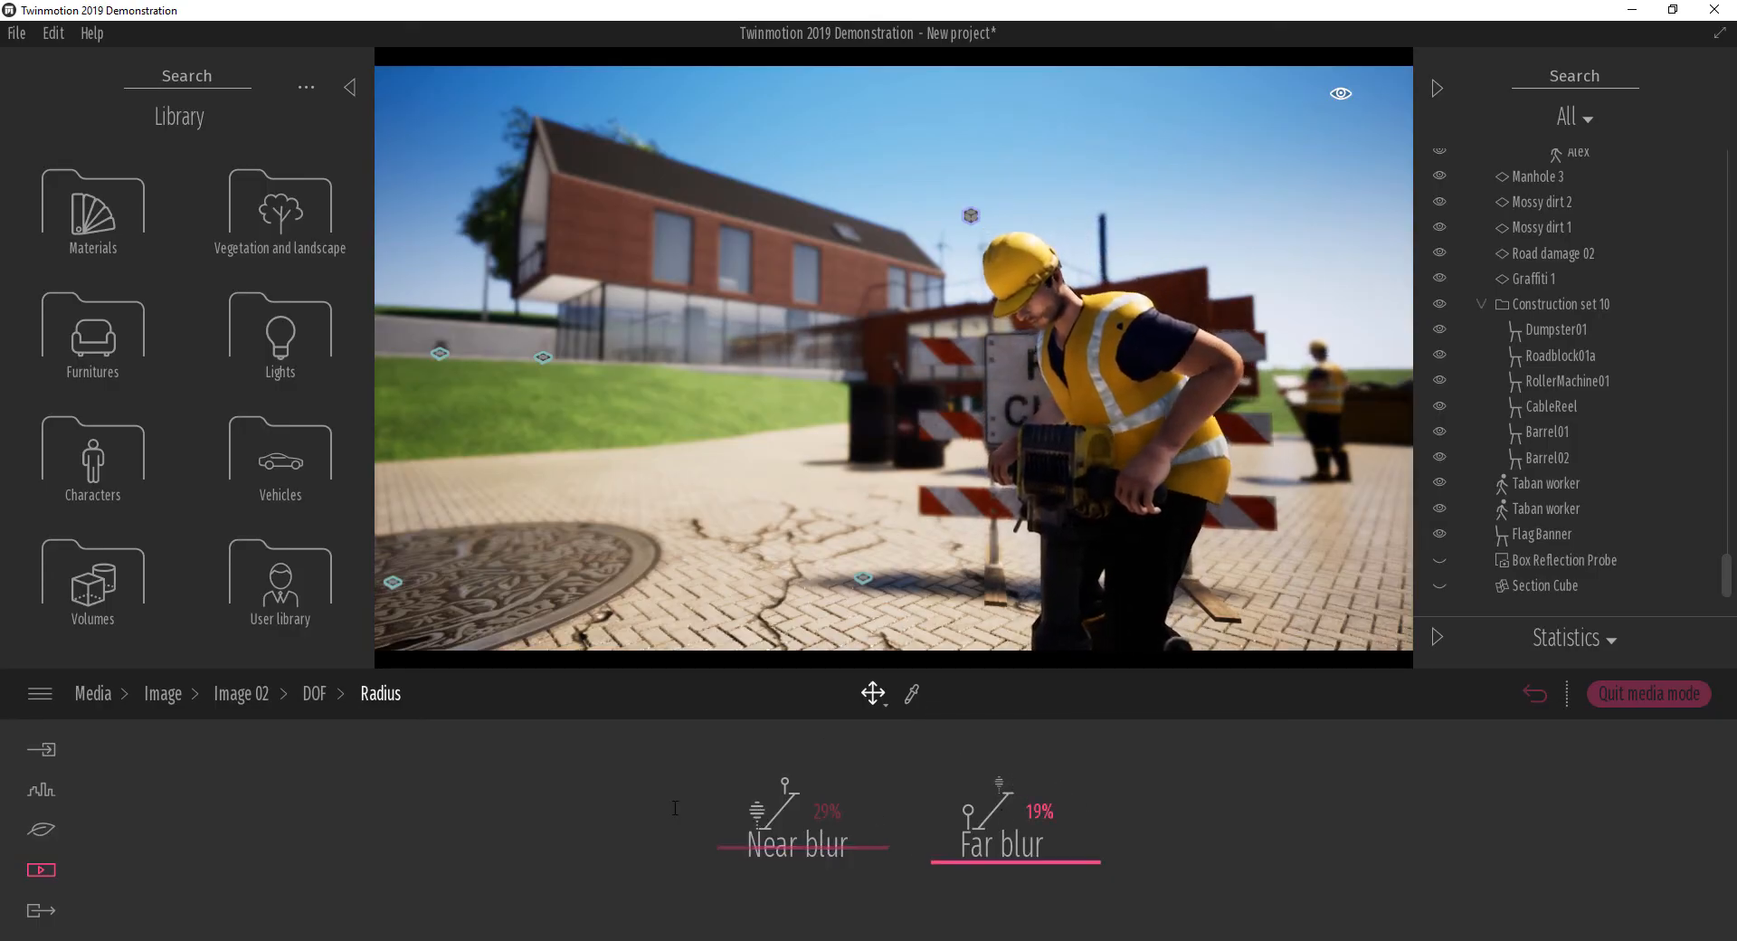
Step: Open Image 02's color gradient visual effects and set the contrast to 58%
{"action": "left_click", "coordinate": [315, 694]}
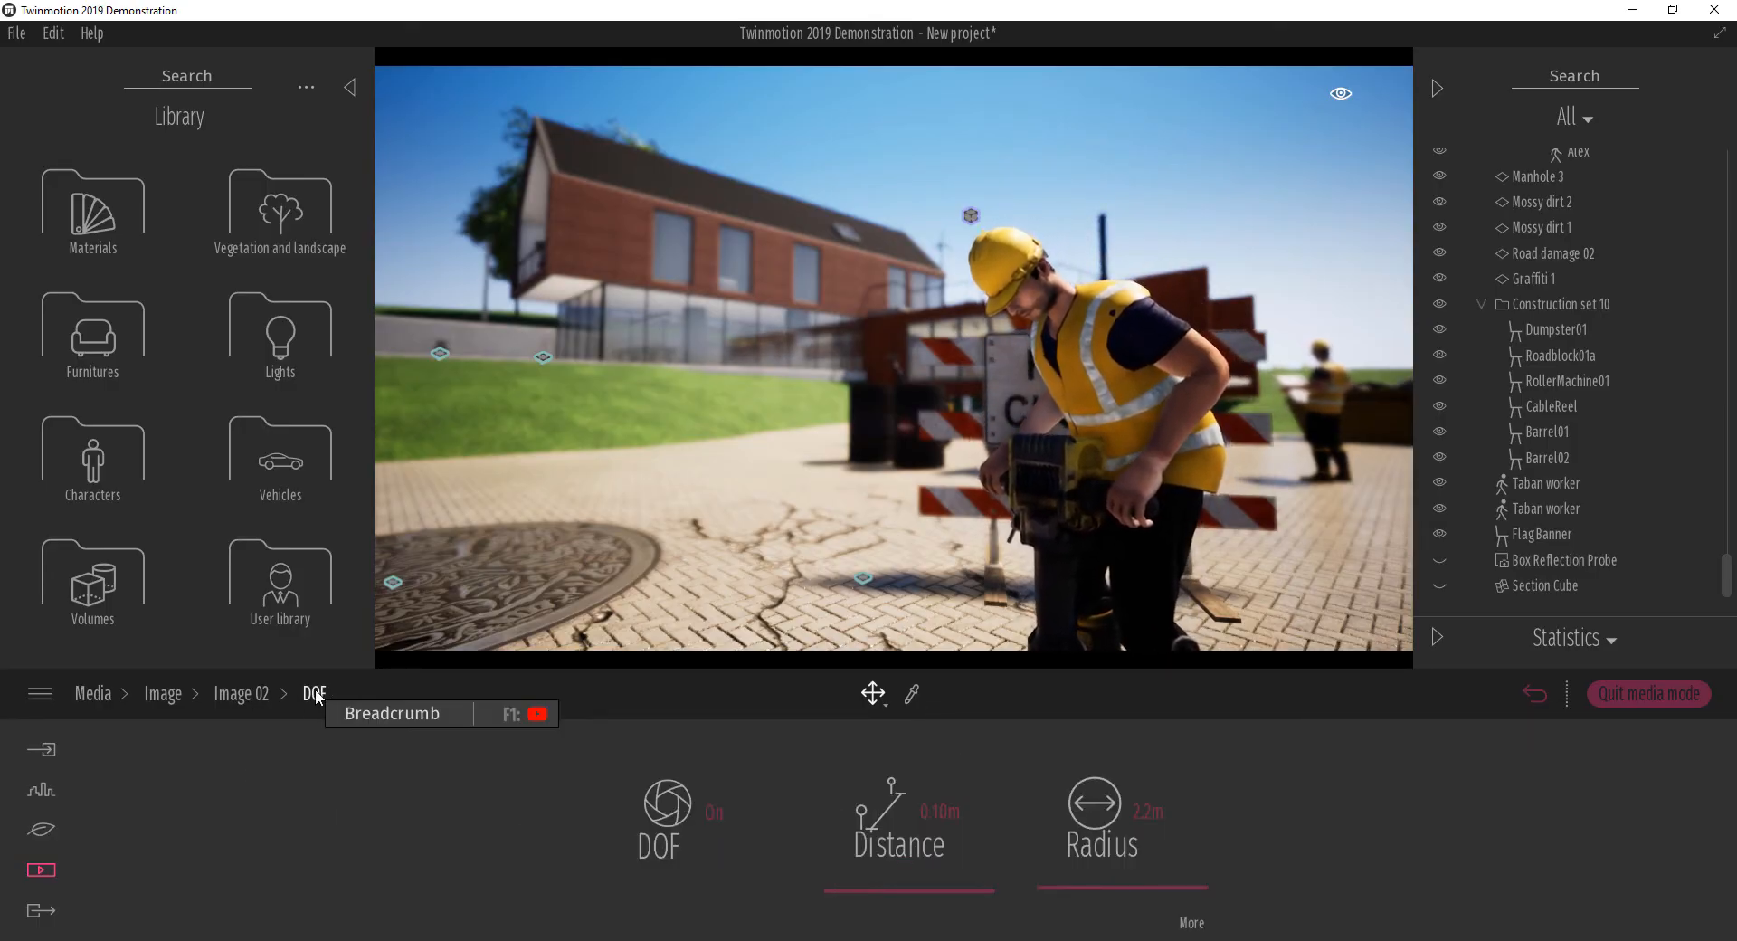
{"action": "left_click", "coordinate": [254, 695]}
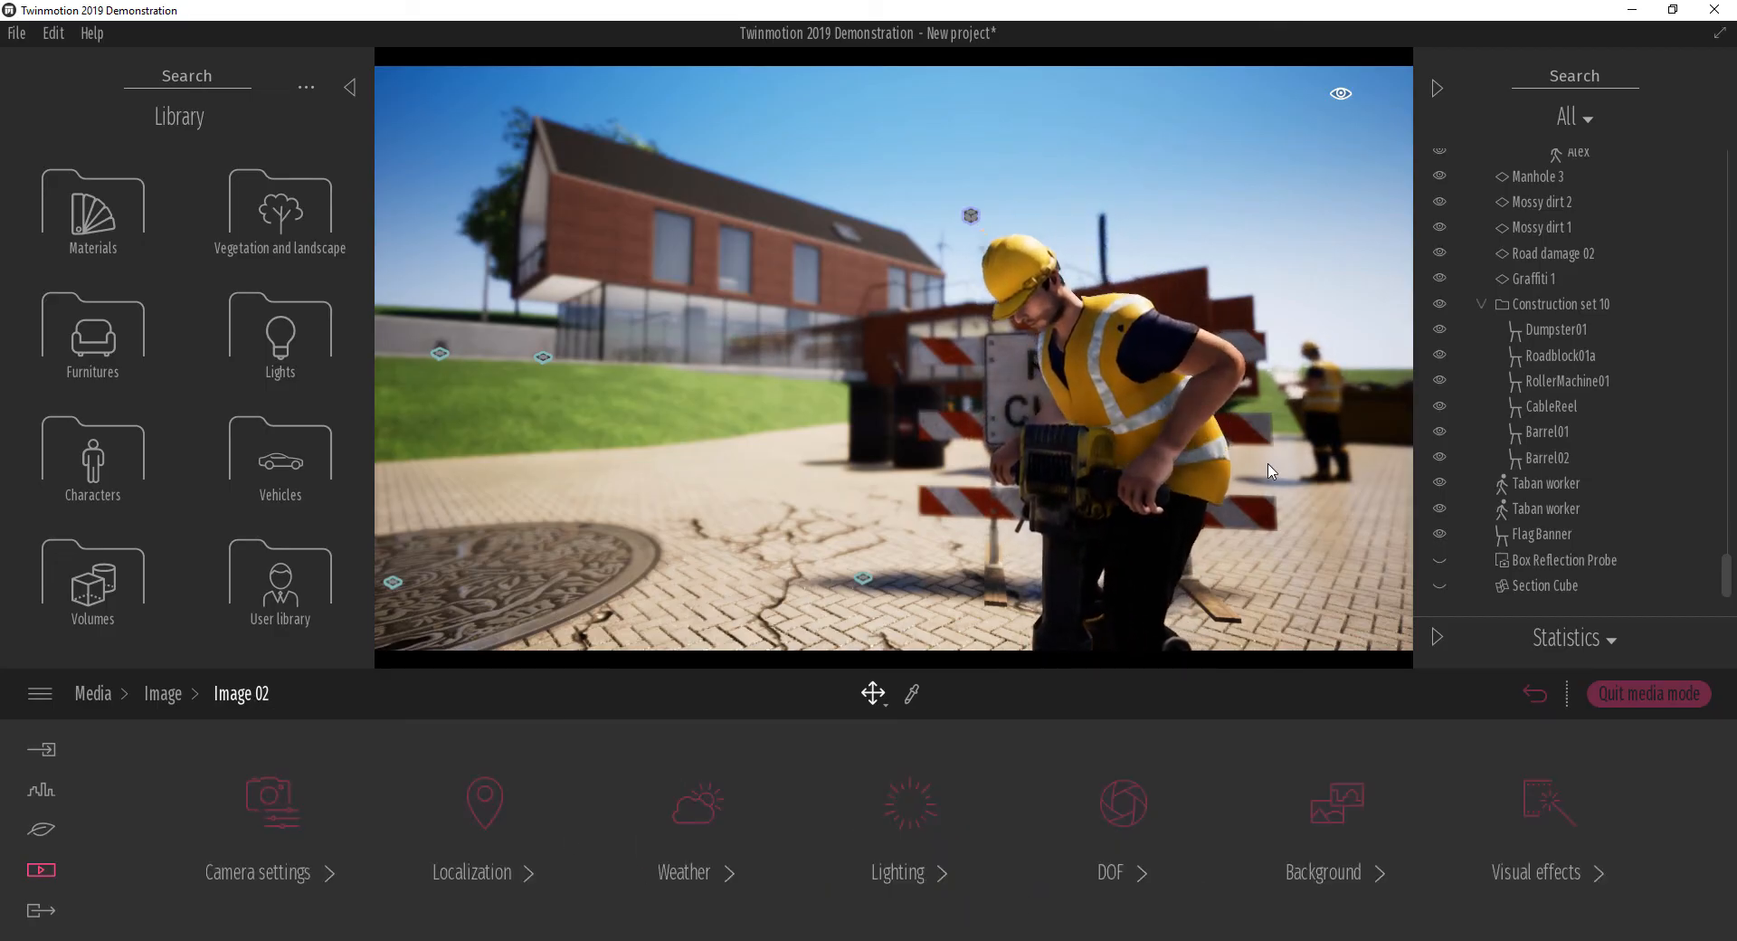
{"action": "left_click", "coordinate": [1579, 872]}
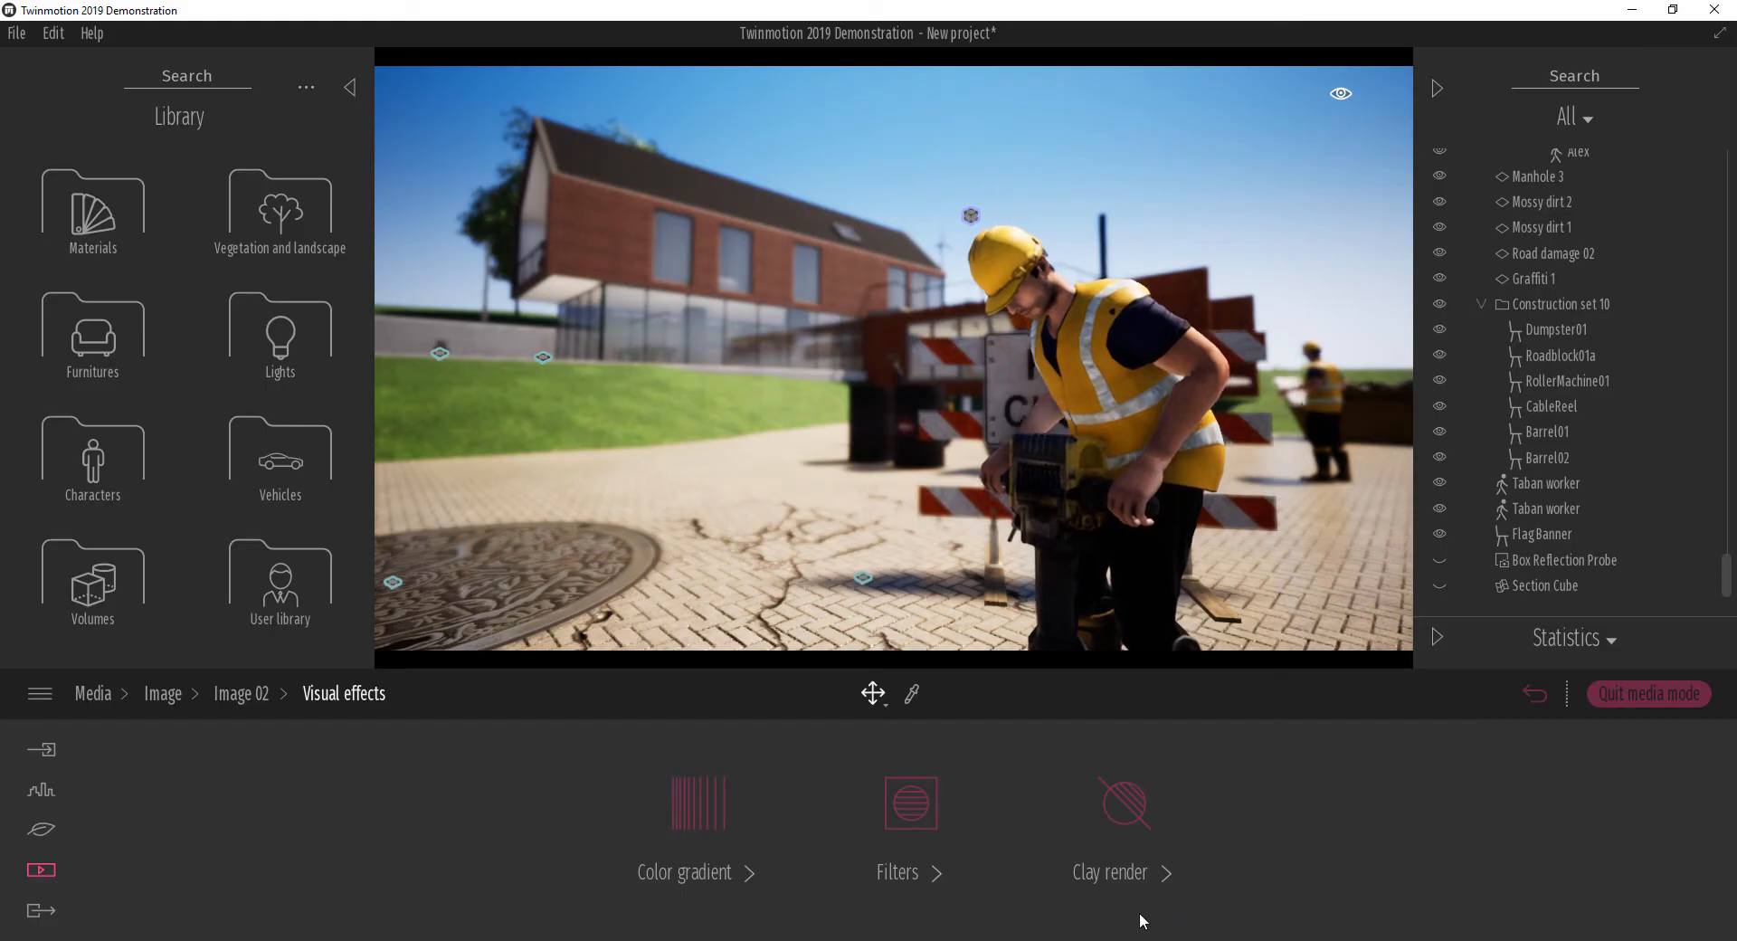
{"action": "left_click", "coordinate": [700, 809]}
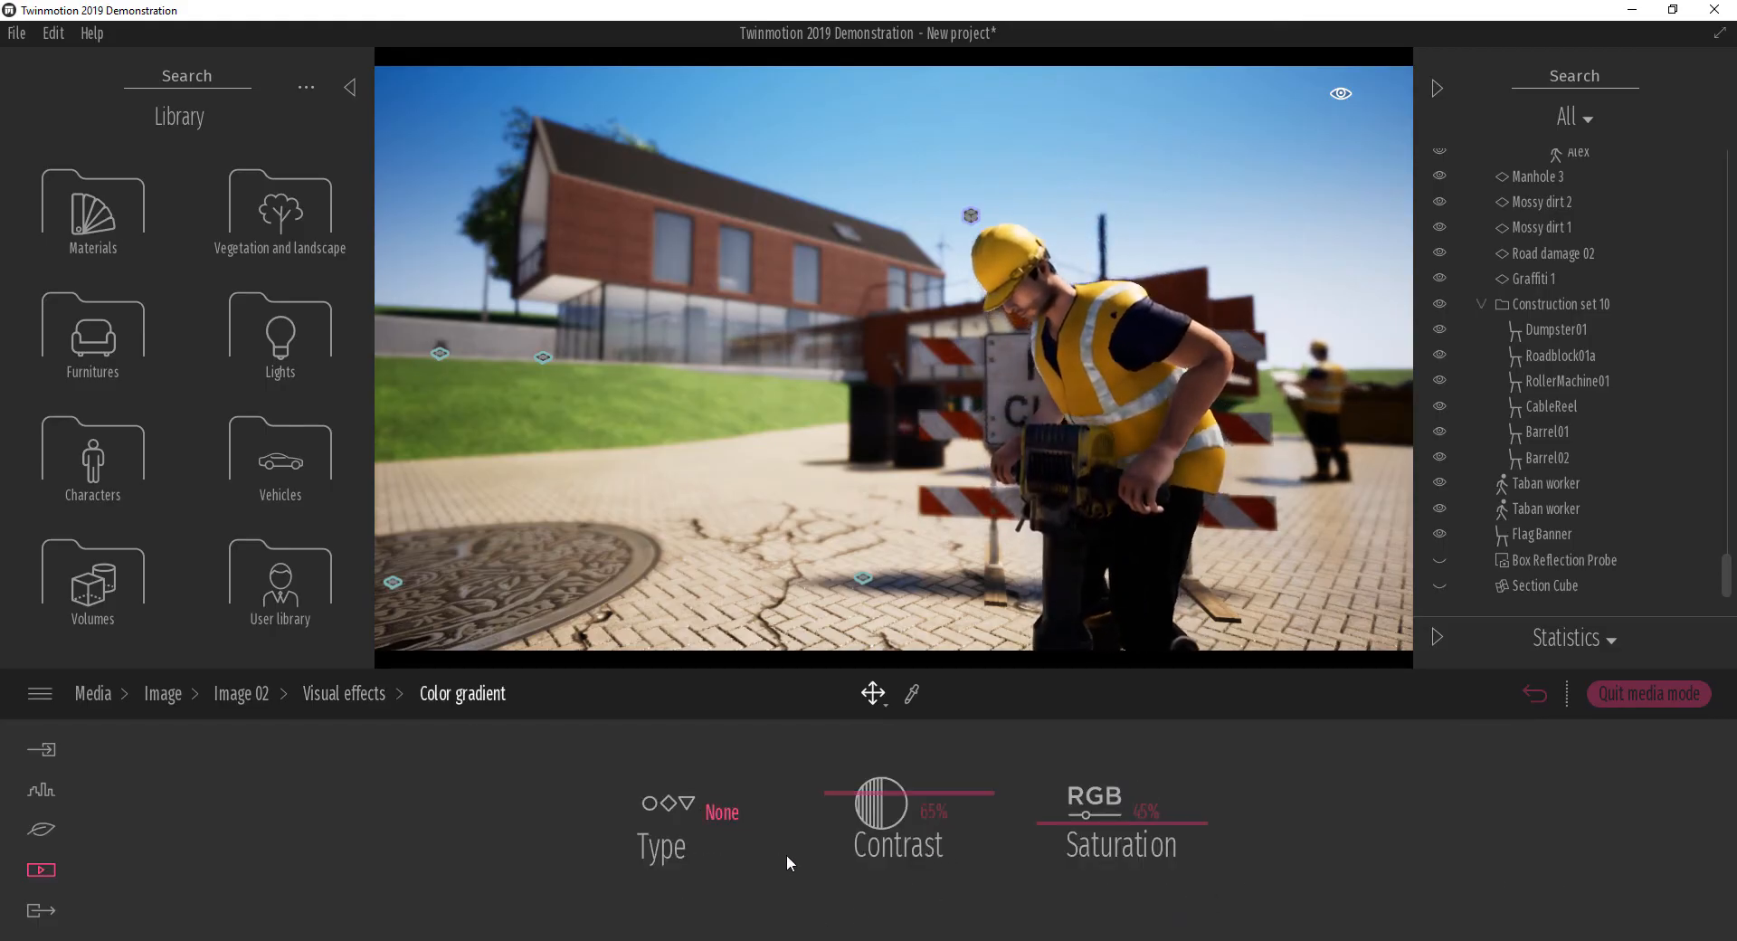
{"action": "mouse_move", "coordinate": [941, 790]}
{"action": "left_mouse_down"}
{"action": "mouse_move", "coordinate": [945, 849]}
{"action": "mouse_move", "coordinate": [957, 803]}
{"action": "left_mouse_up"}
Step: Raise the color gradient's saturation and return to Image 02's main settings
{"action": "left_click", "coordinate": [1157, 819]}
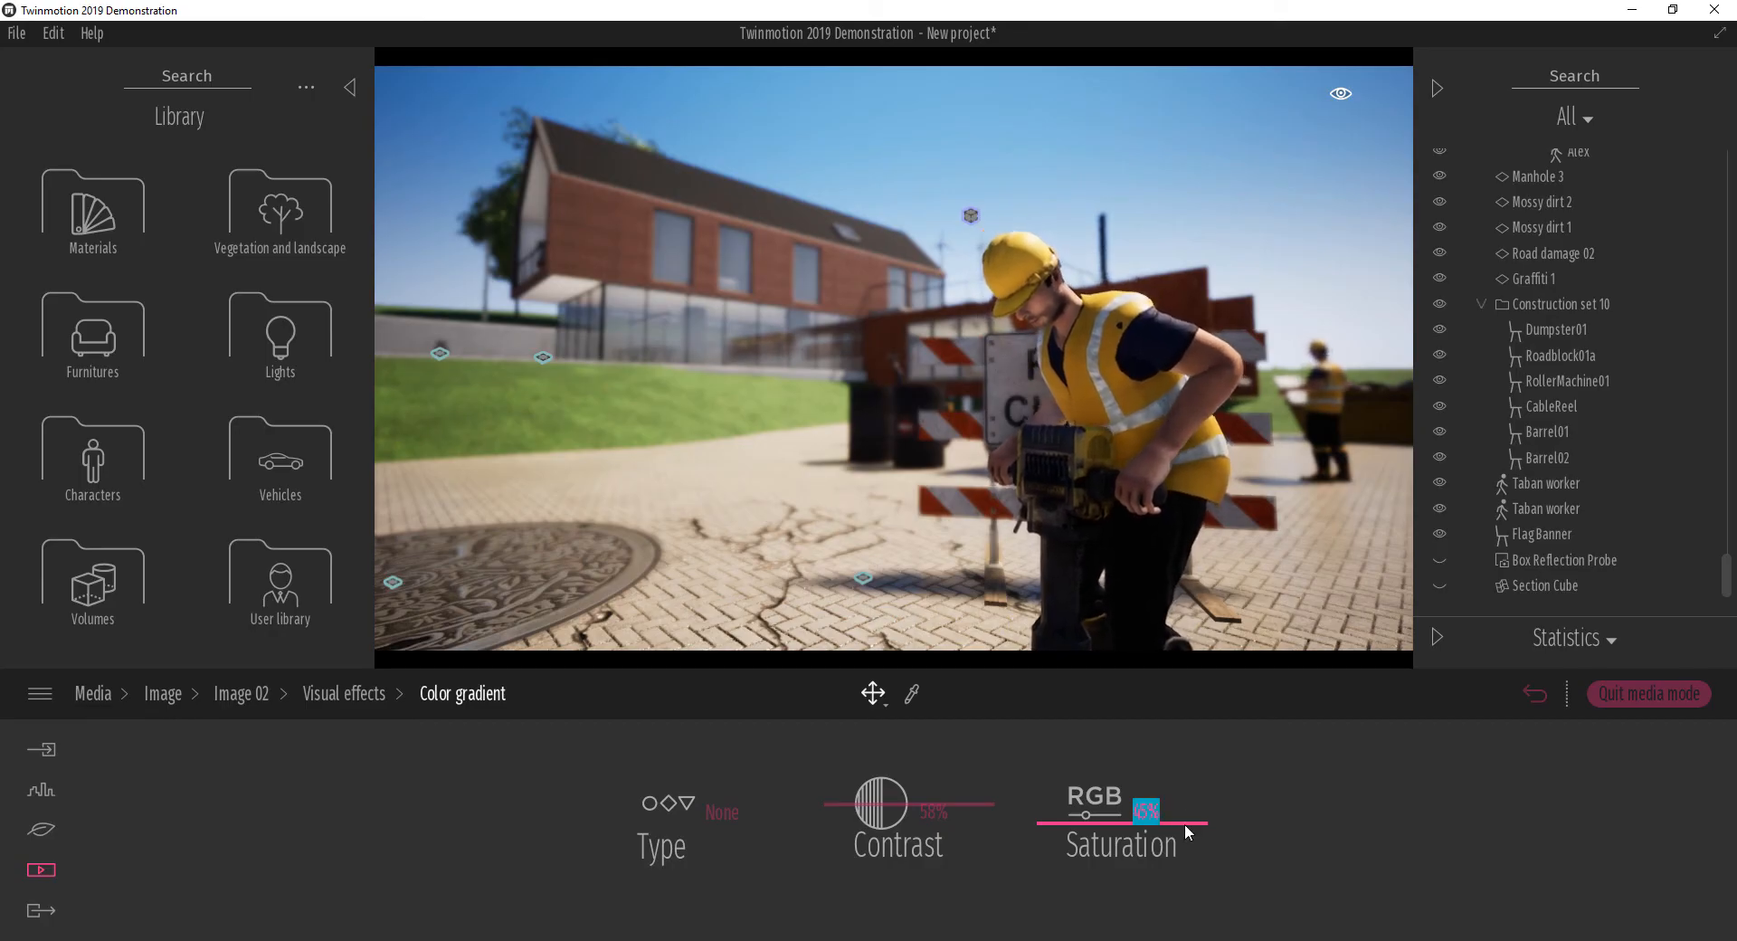
{"action": "left_click", "coordinate": [1157, 816]}
{"action": "left_click_drag", "start_coordinate": [1190, 820], "coordinate": [1128, 804]}
{"action": "left_click", "coordinate": [334, 692]}
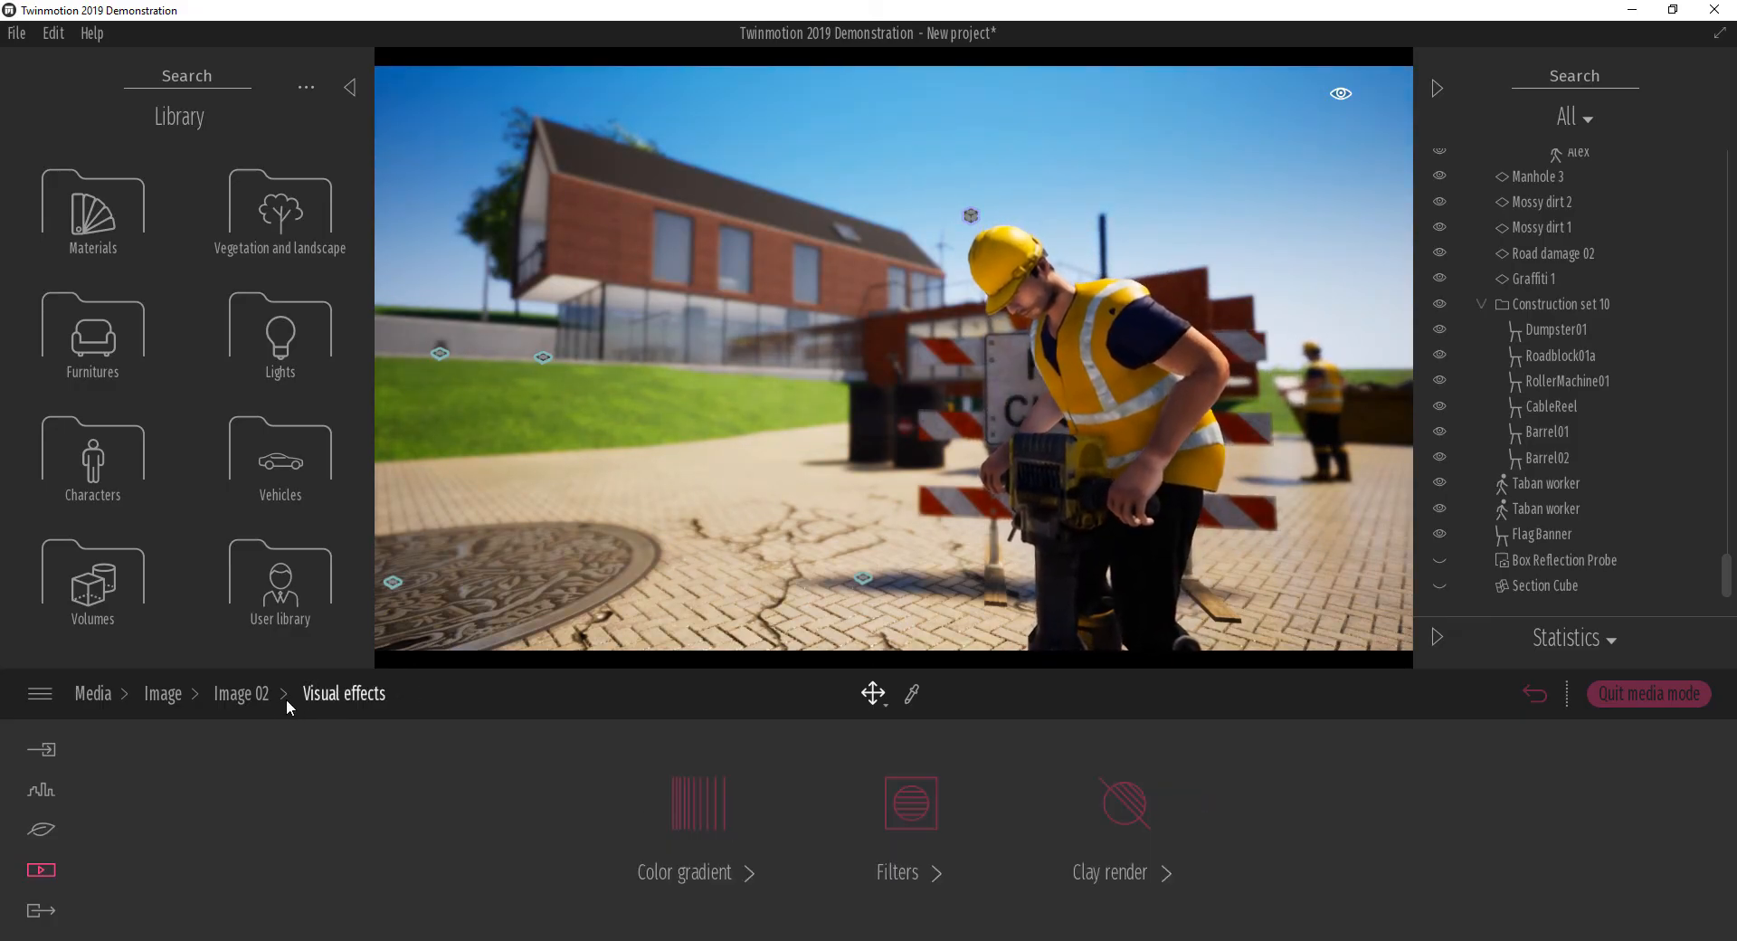
{"action": "left_click", "coordinate": [262, 696]}
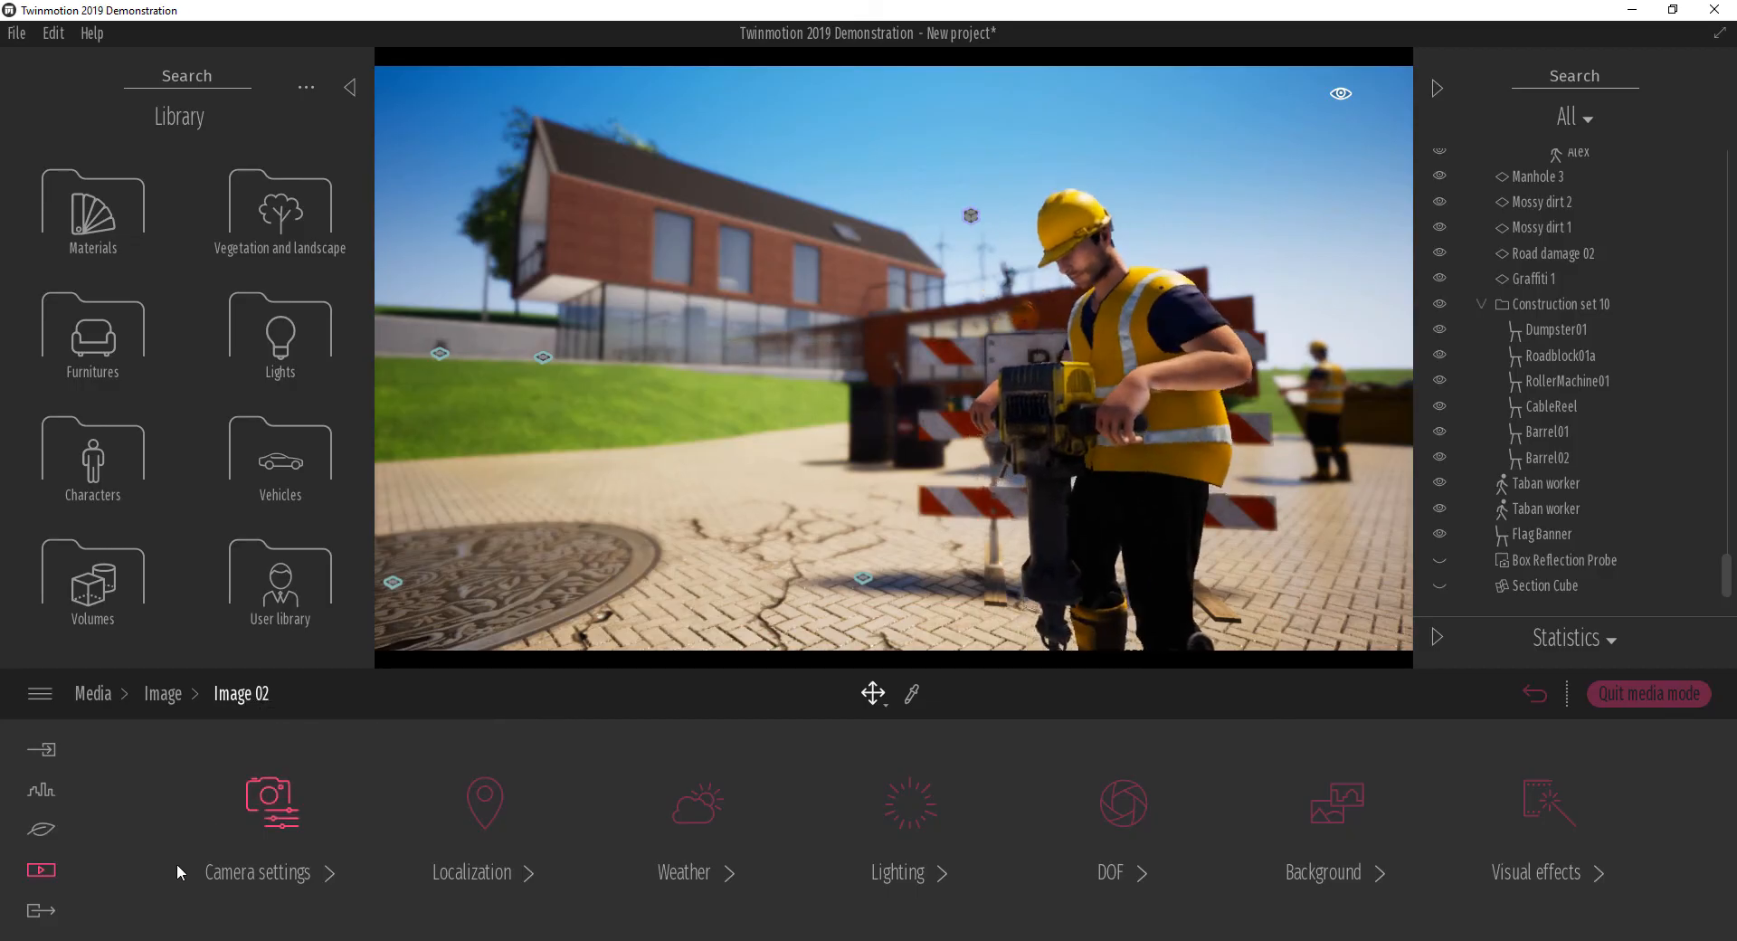